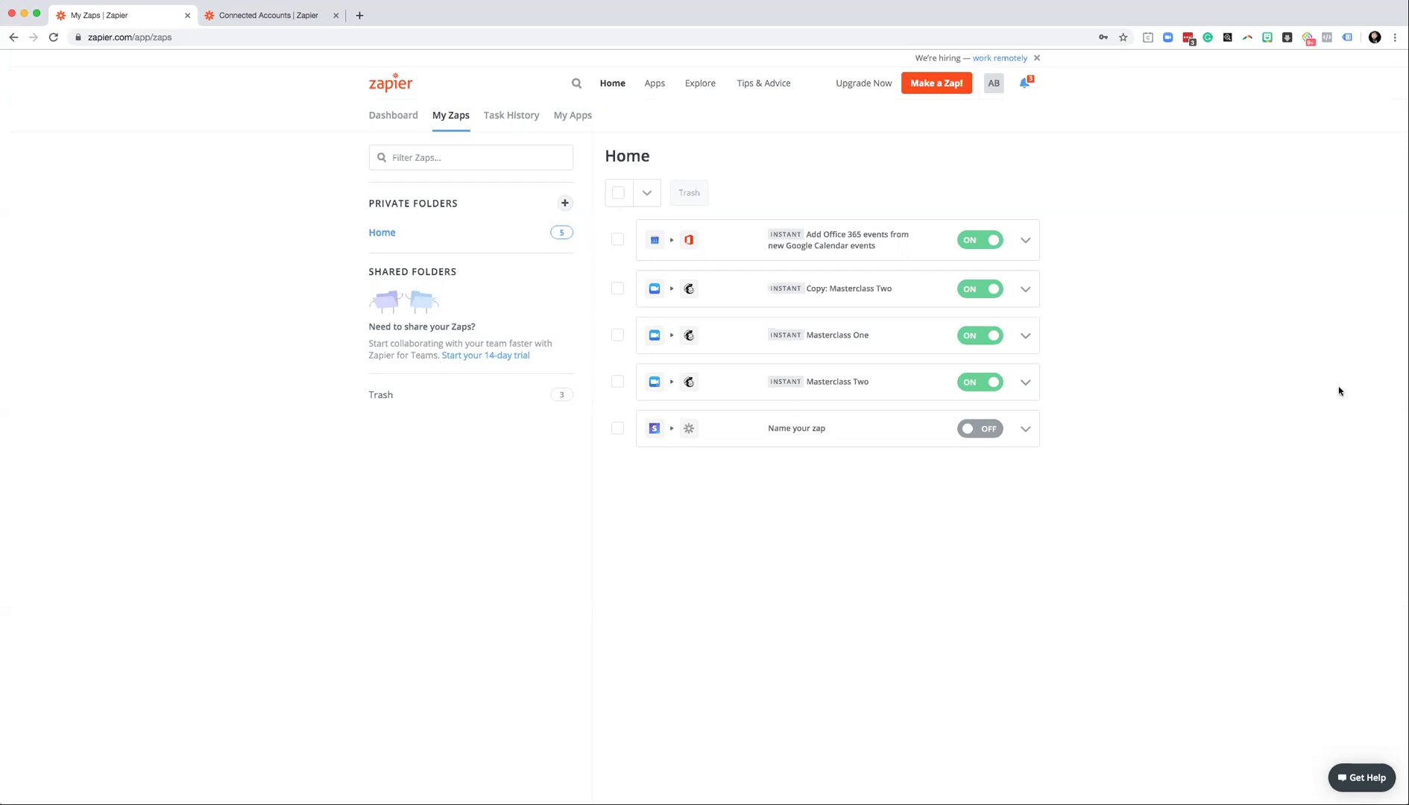
Create a new zap that uses Stripe's New Charge event as its trigger.
{"action": "left_click", "coordinate": [936, 85]}
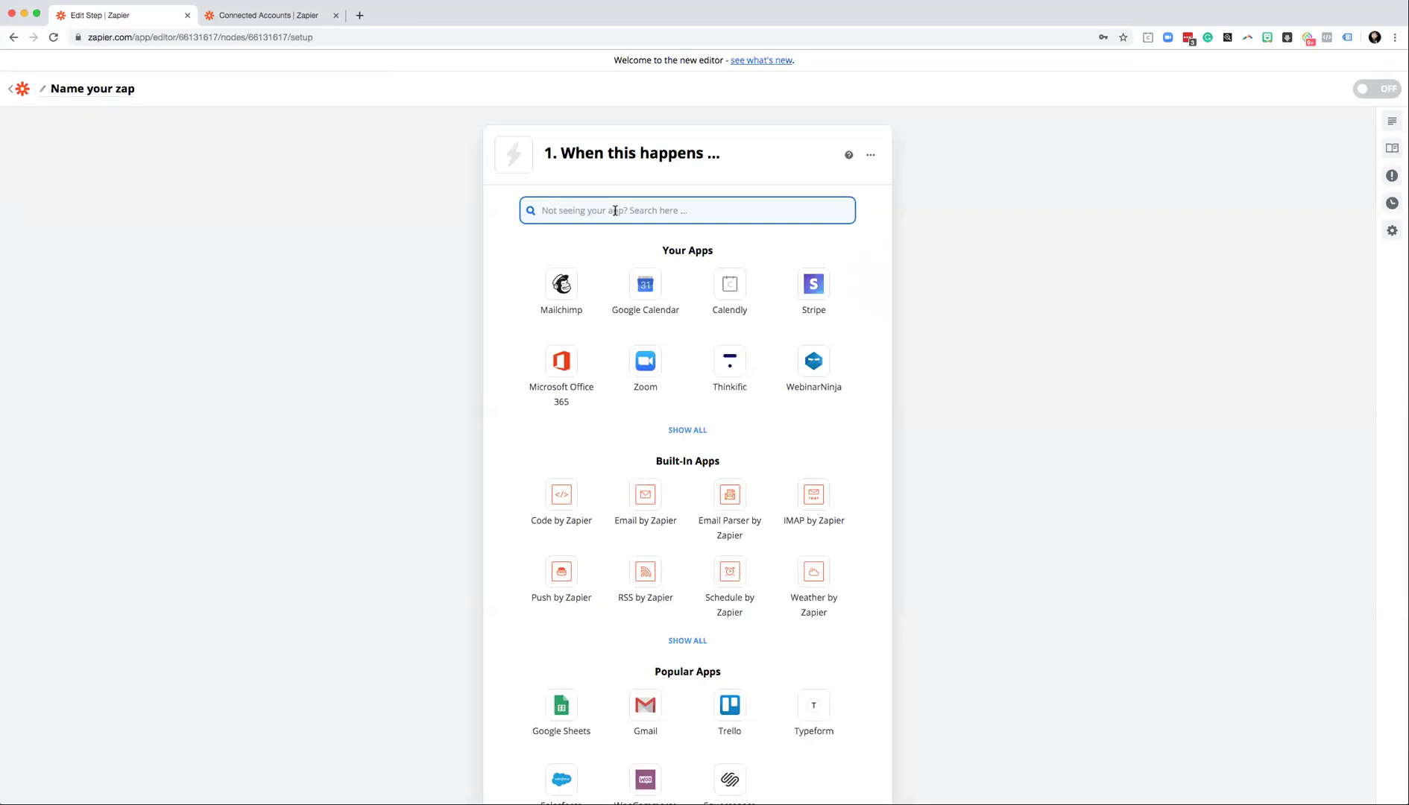
{"action": "type", "text": "Stripe"}
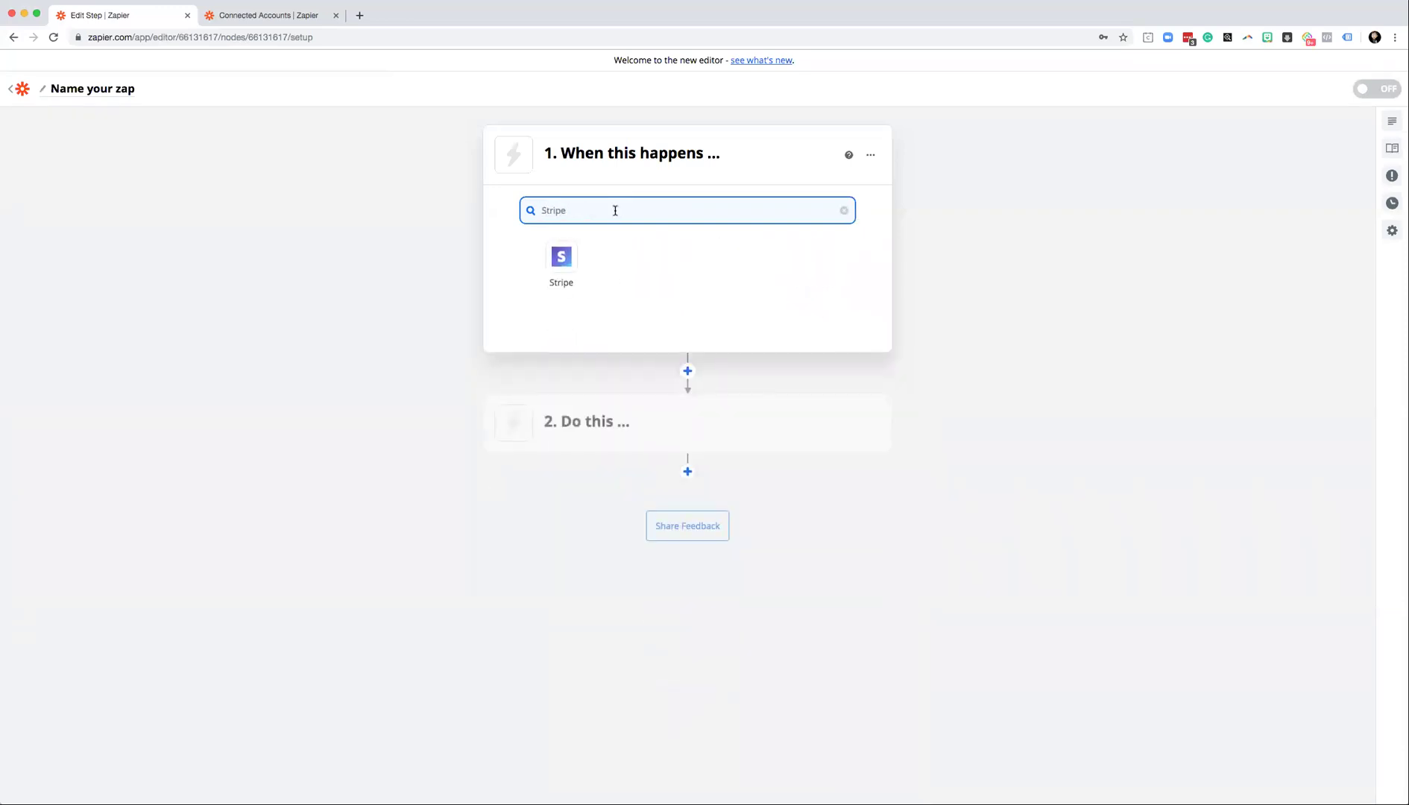
{"action": "left_click", "coordinate": [560, 267]}
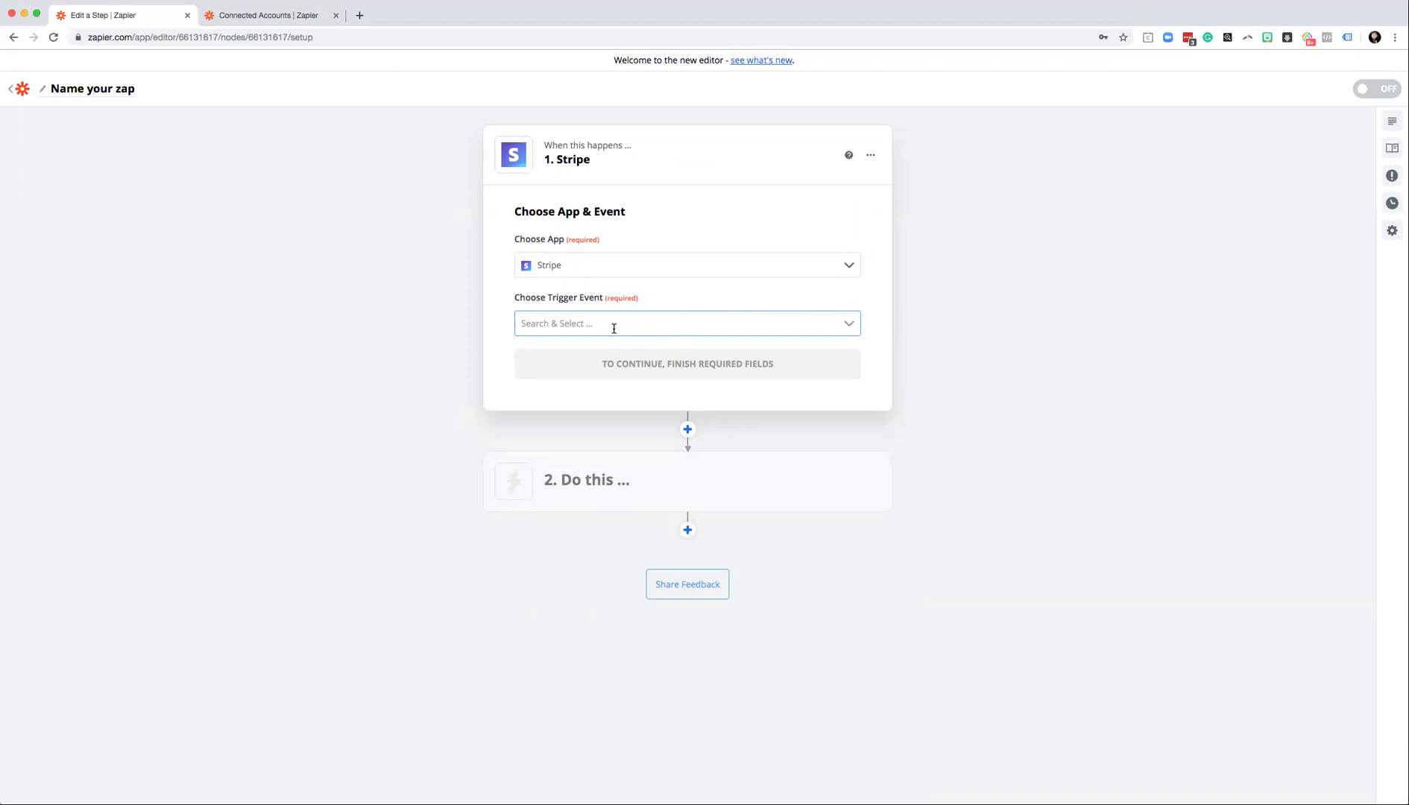
{"action": "left_click", "coordinate": [847, 326]}
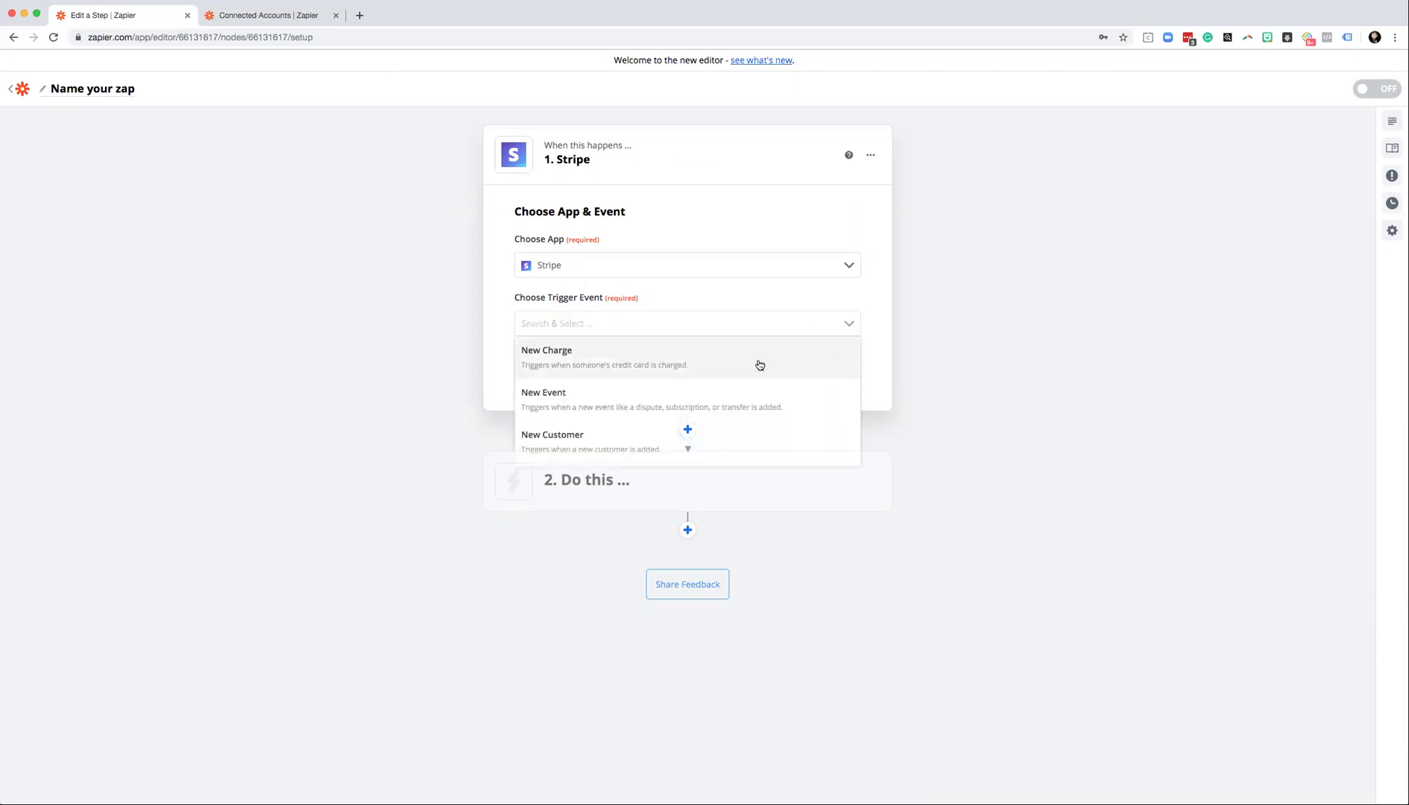
{"action": "scroll", "coordinate": [760, 364], "scroll_direction": "down", "scroll_amount": 5}
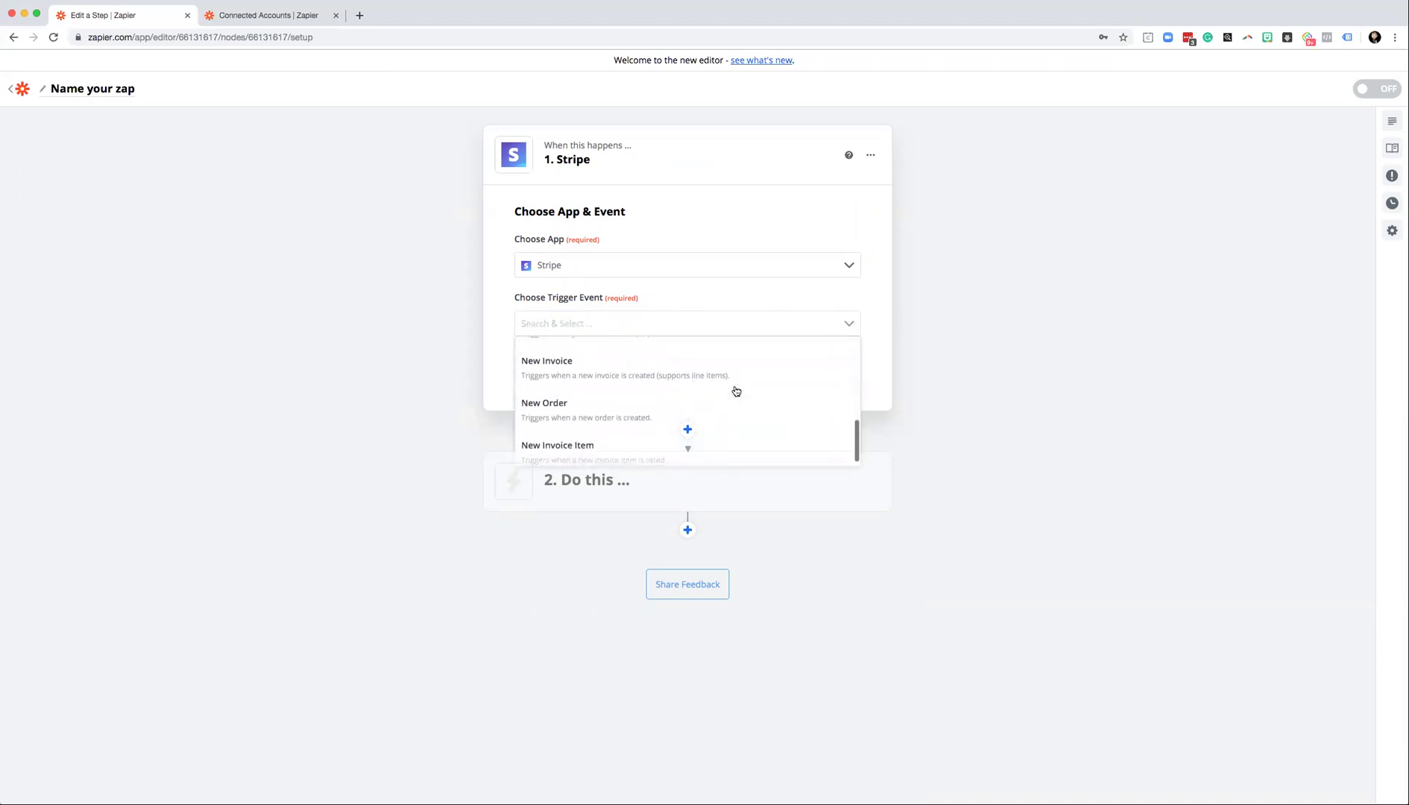
{"action": "scroll", "coordinate": [736, 391], "scroll_direction": "up", "scroll_amount": 5}
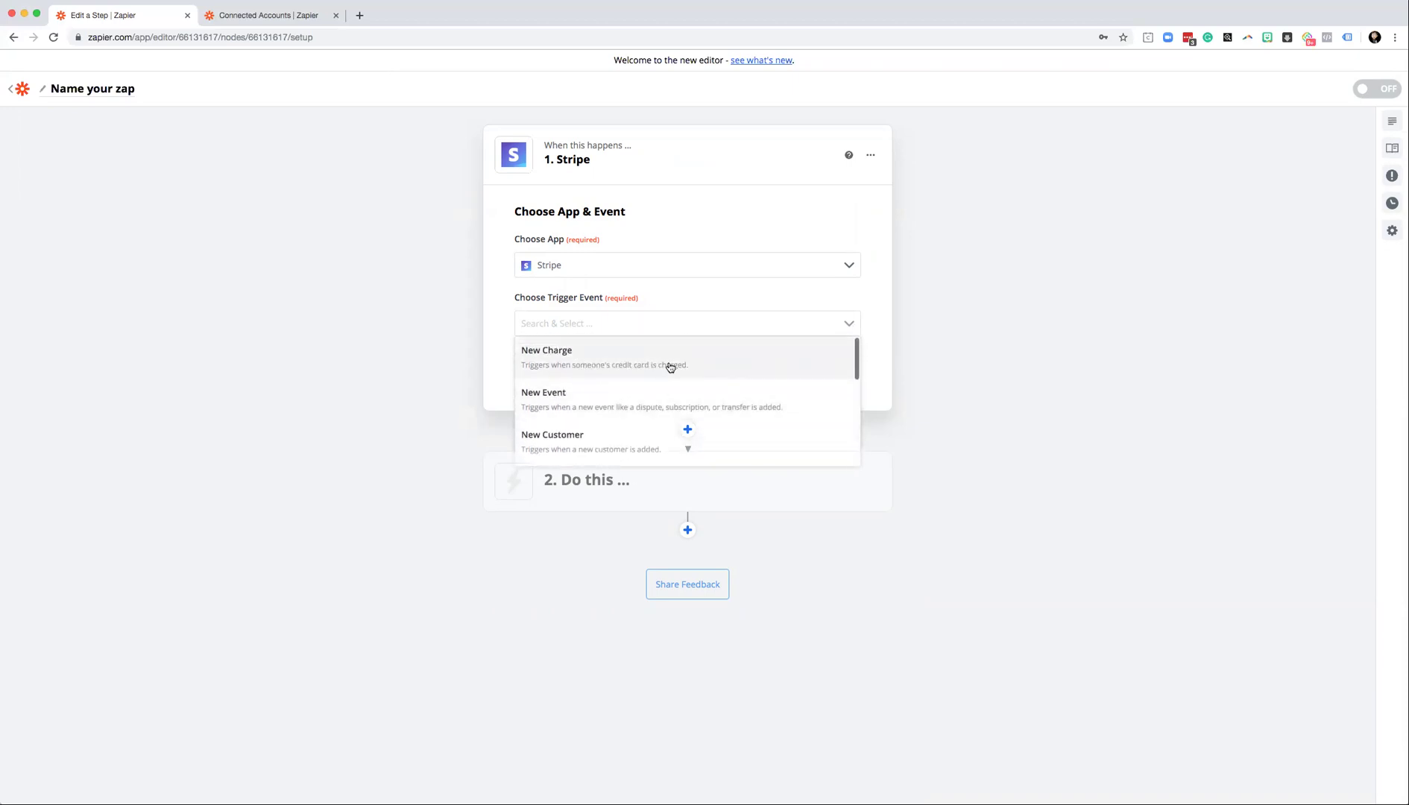
{"action": "left_click", "coordinate": [710, 368]}
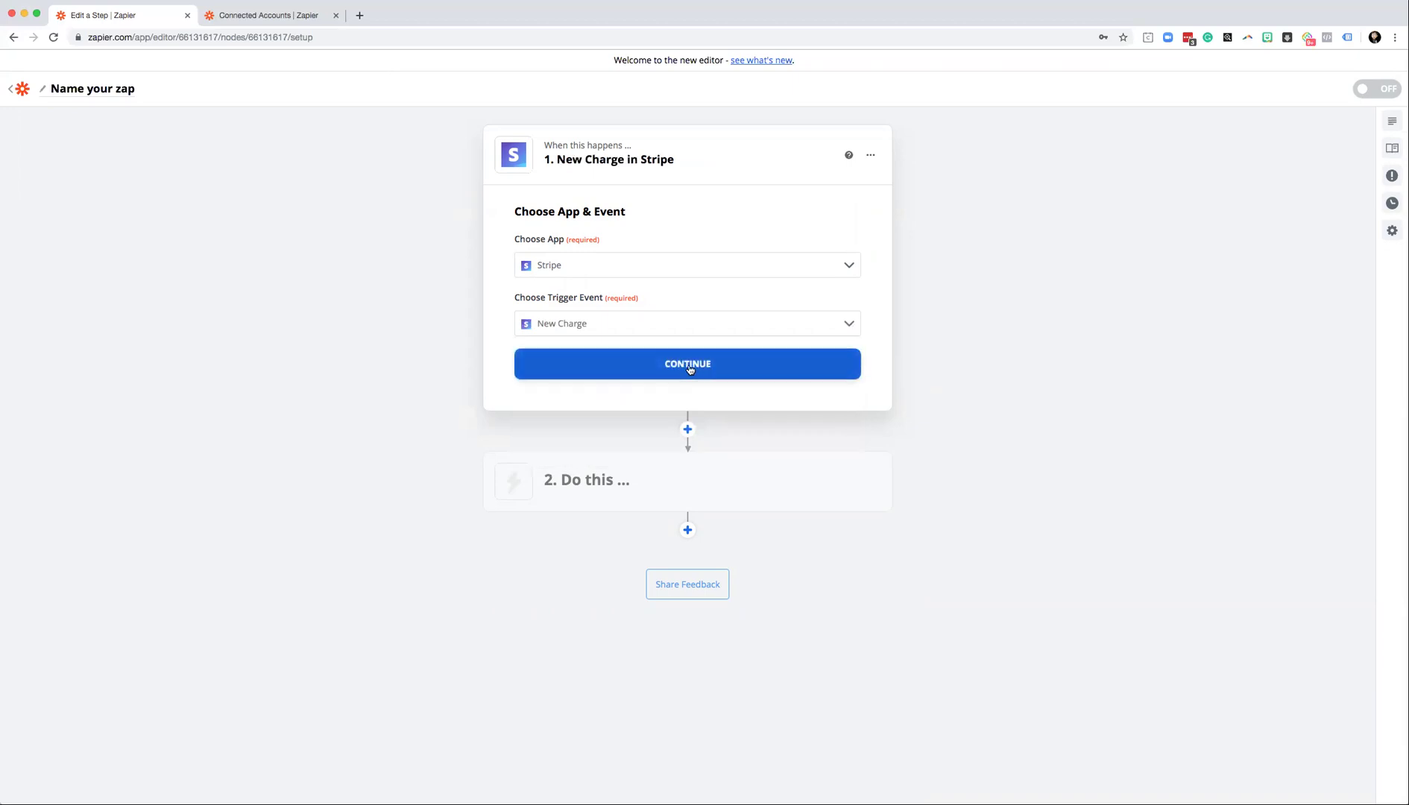
{"action": "left_click", "coordinate": [689, 369]}
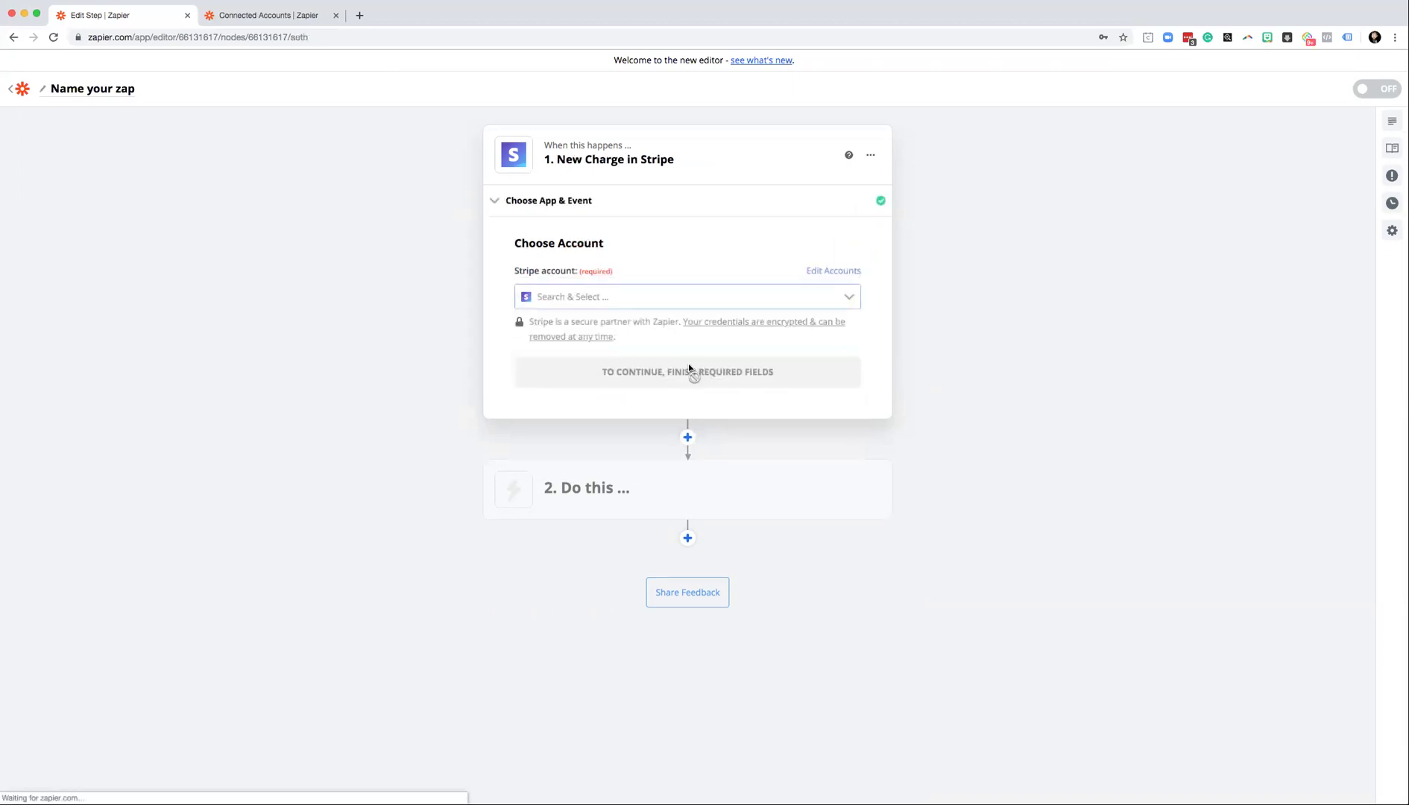
Choose the connected Stripe account for the trigger and continue to its charge settings.
{"action": "left_click", "coordinate": [846, 296]}
{"action": "left_click", "coordinate": [620, 326]}
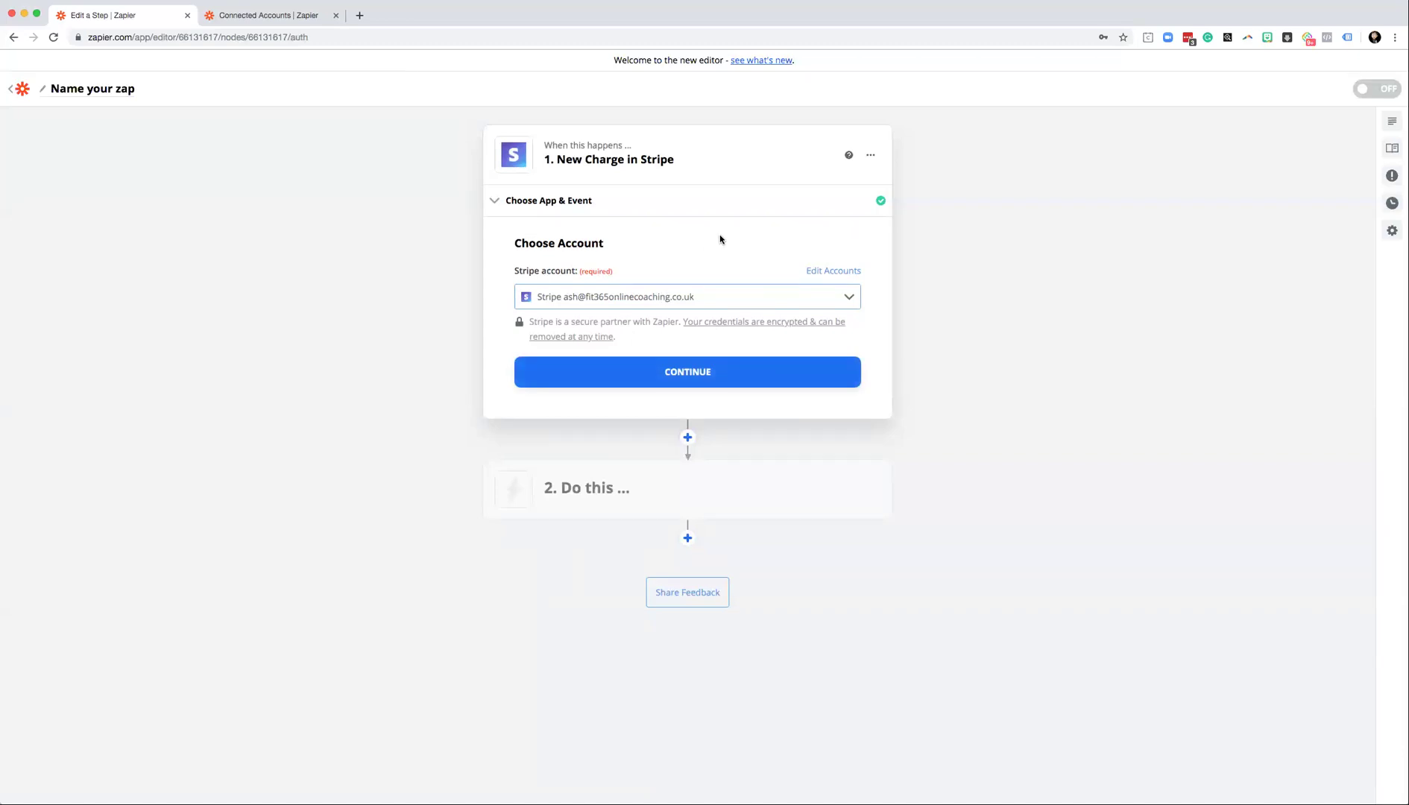
{"action": "left_click", "coordinate": [681, 380]}
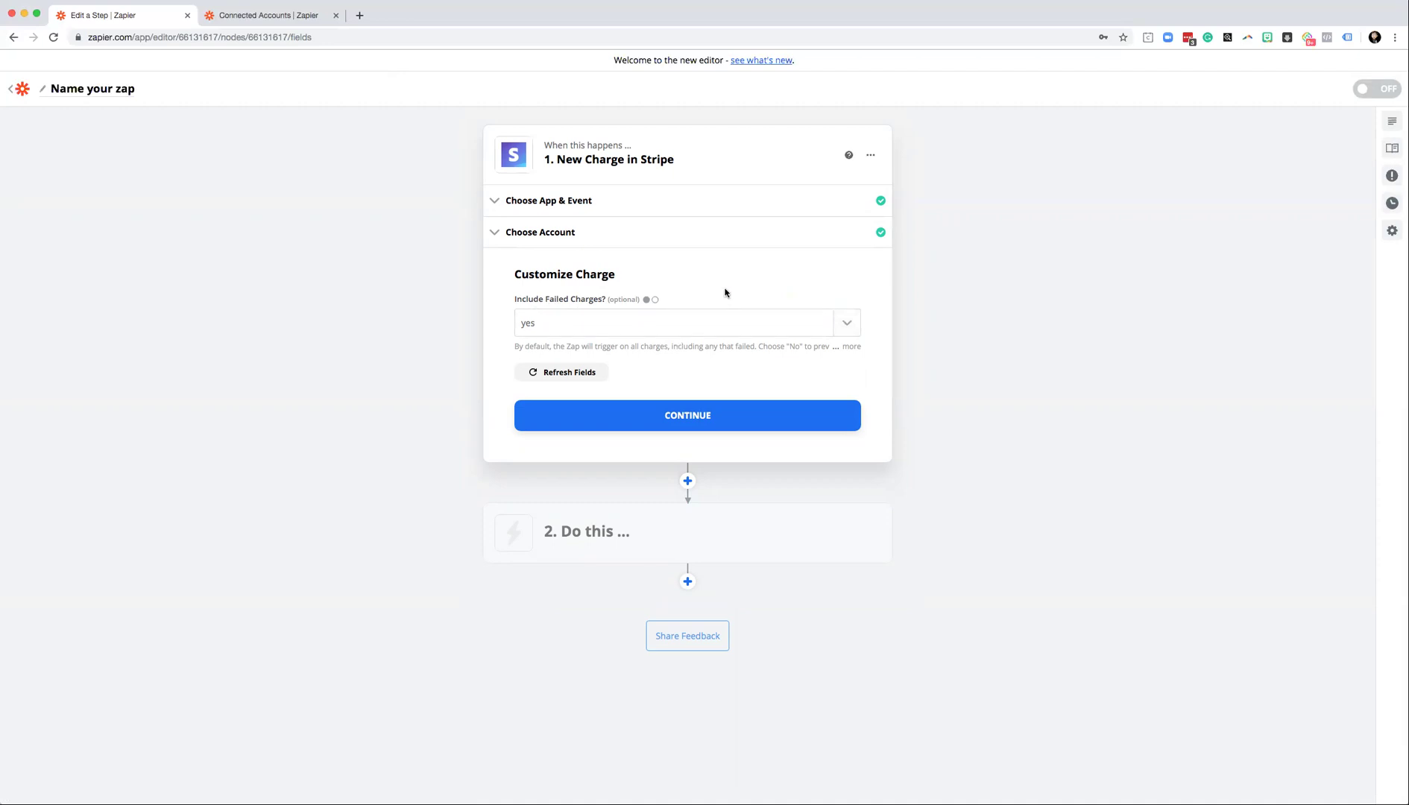
Set Include Failed Charges to no for the Stripe trigger and skip the charge test.
{"action": "left_click", "coordinate": [849, 329]}
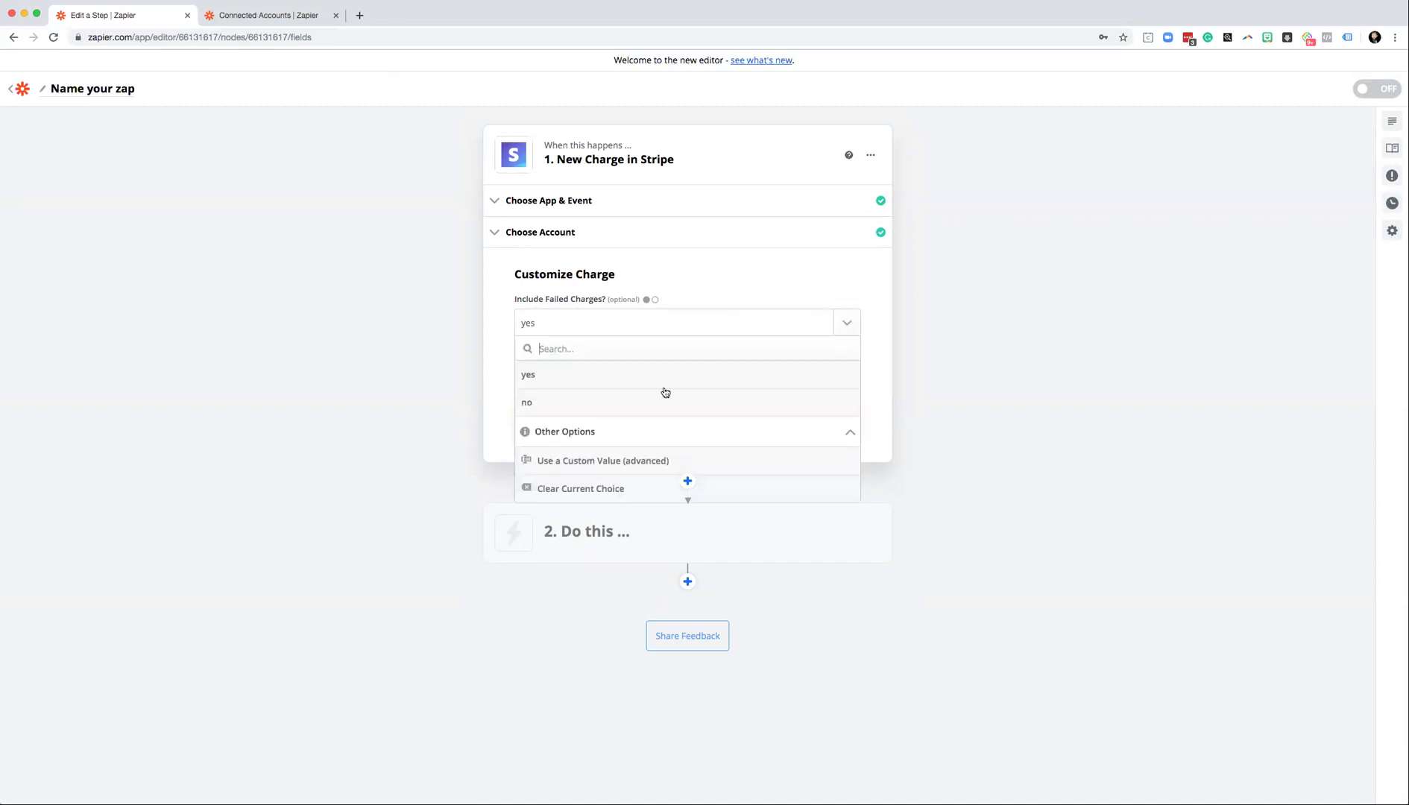
{"action": "left_click", "coordinate": [553, 406]}
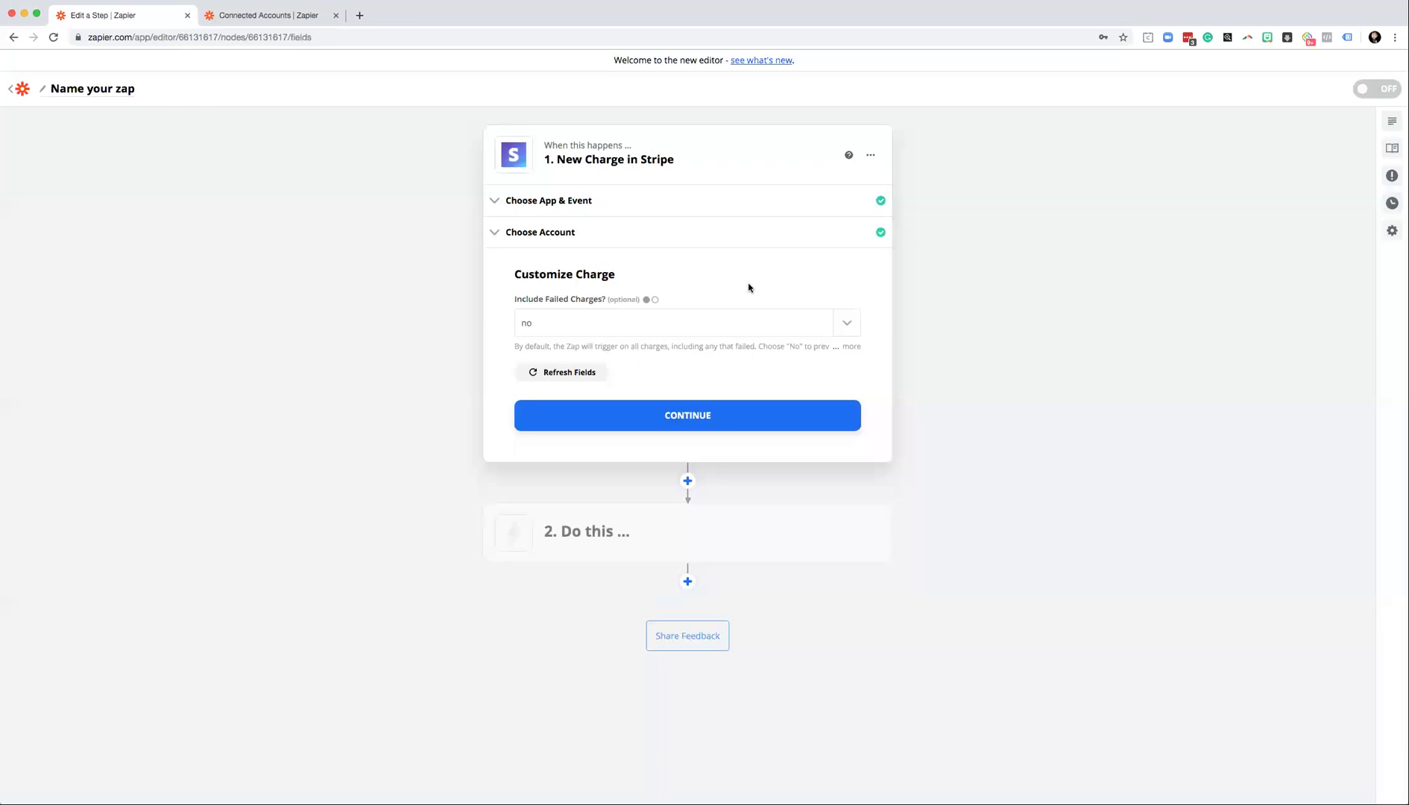
{"action": "left_click", "coordinate": [687, 421]}
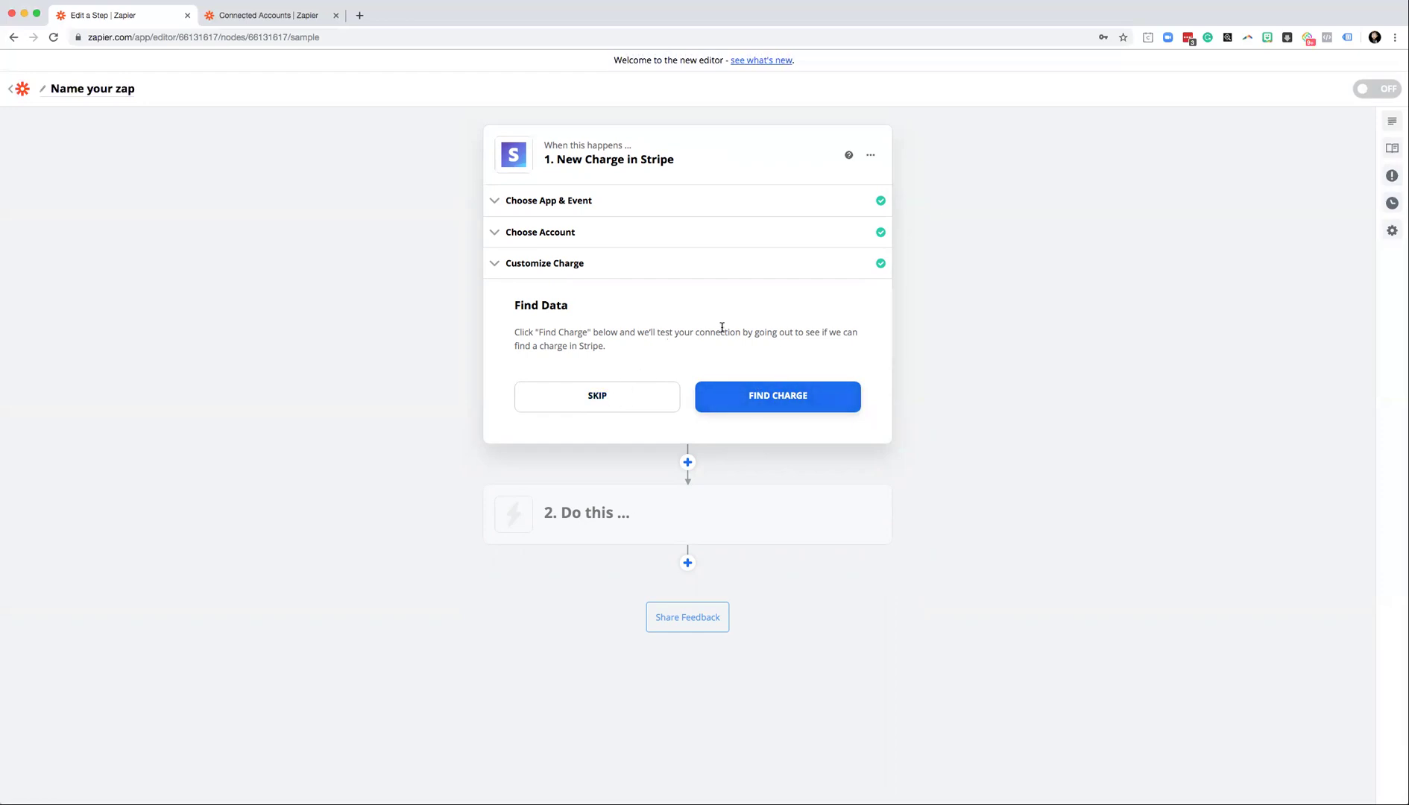
{"action": "left_click", "coordinate": [597, 399]}
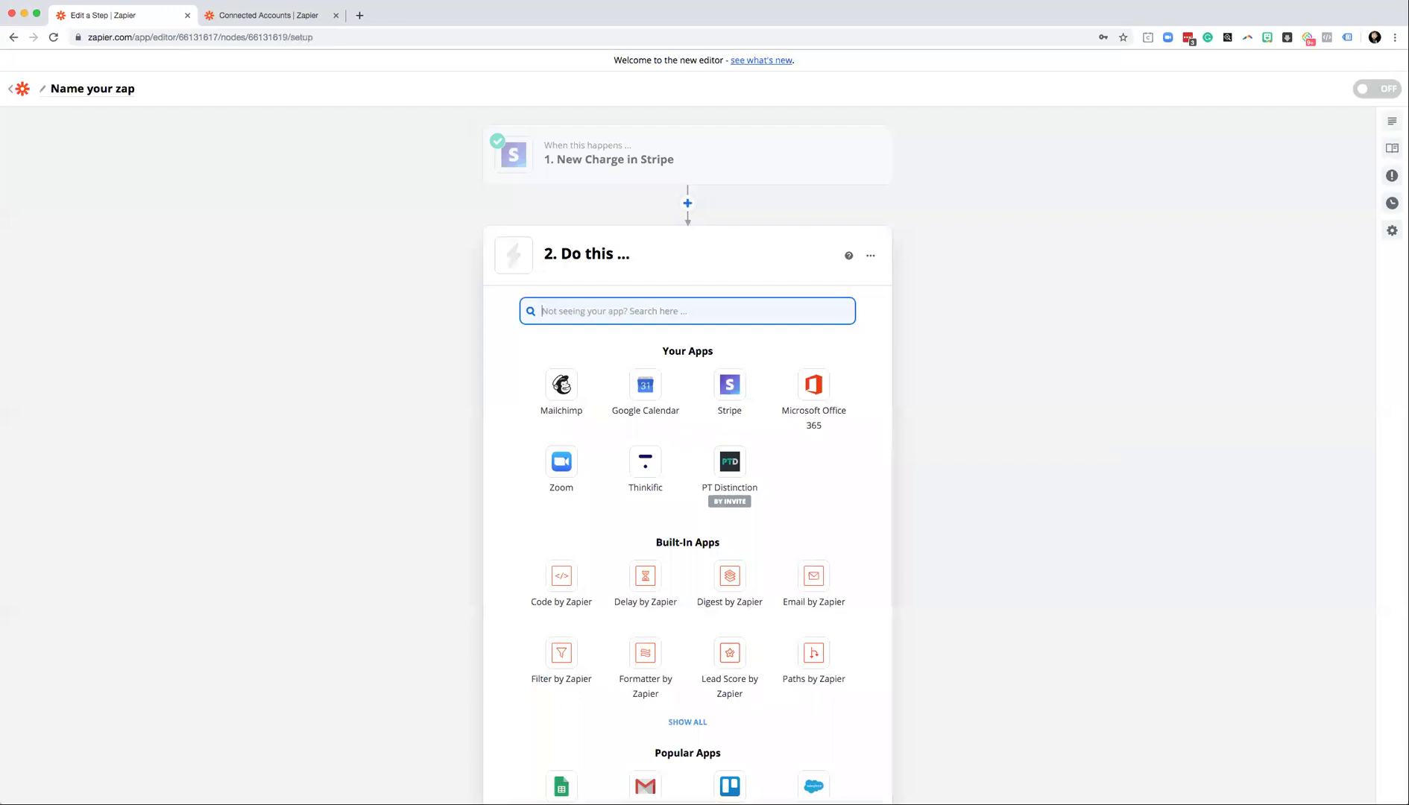
Set the zap's action to the Add Client event in PT Distinction and continue to account selection.
{"action": "type", "text": "pt d"}
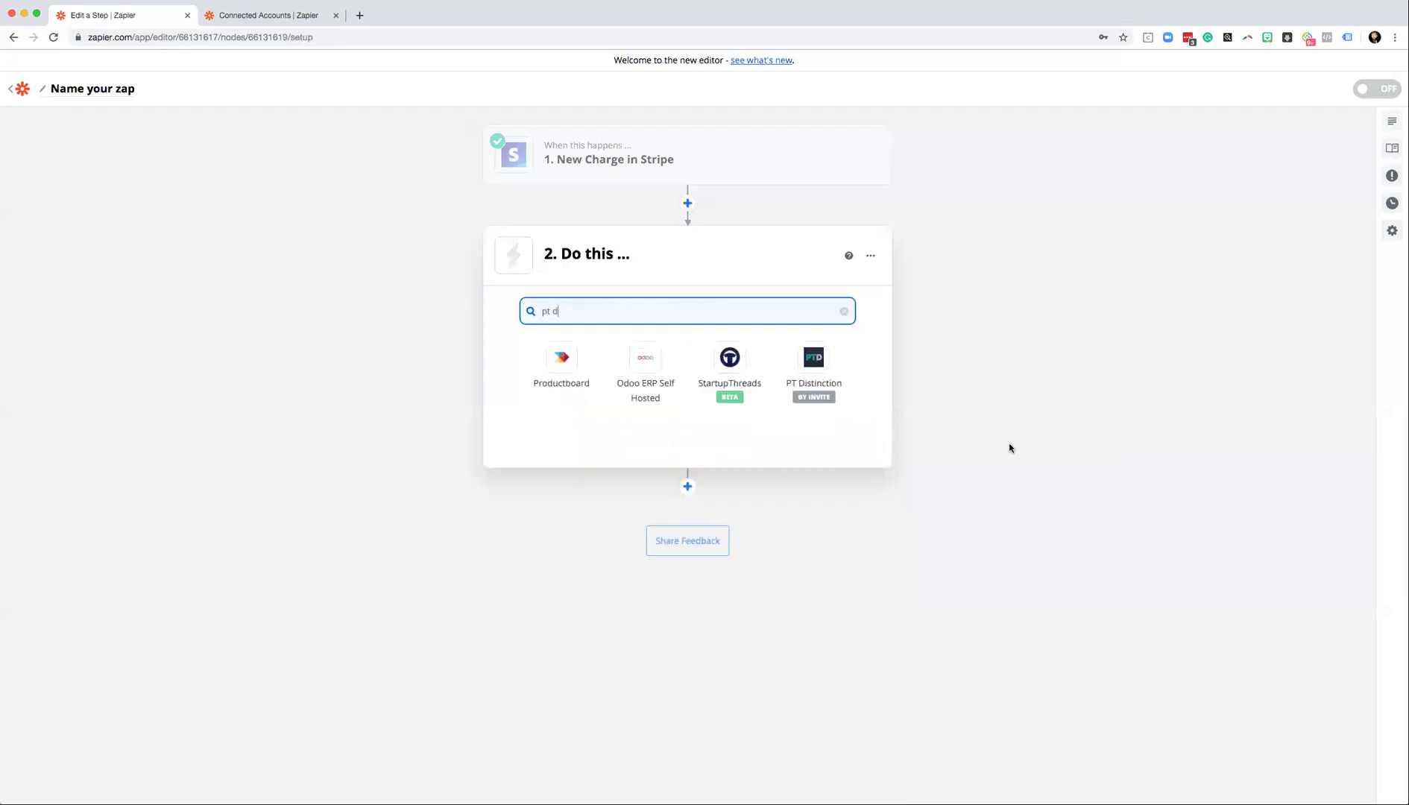
{"action": "left_click", "coordinate": [818, 366]}
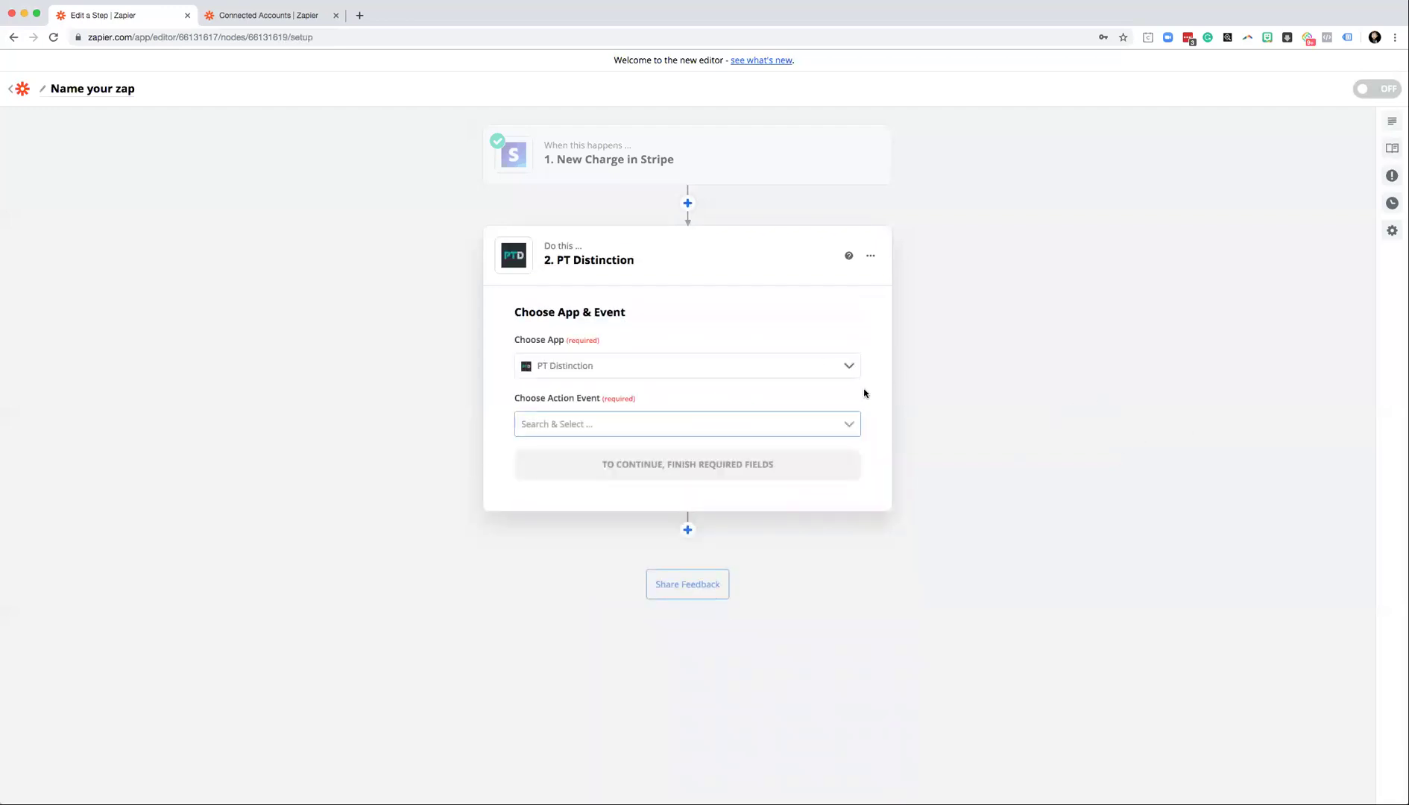
{"action": "left_click", "coordinate": [850, 427]}
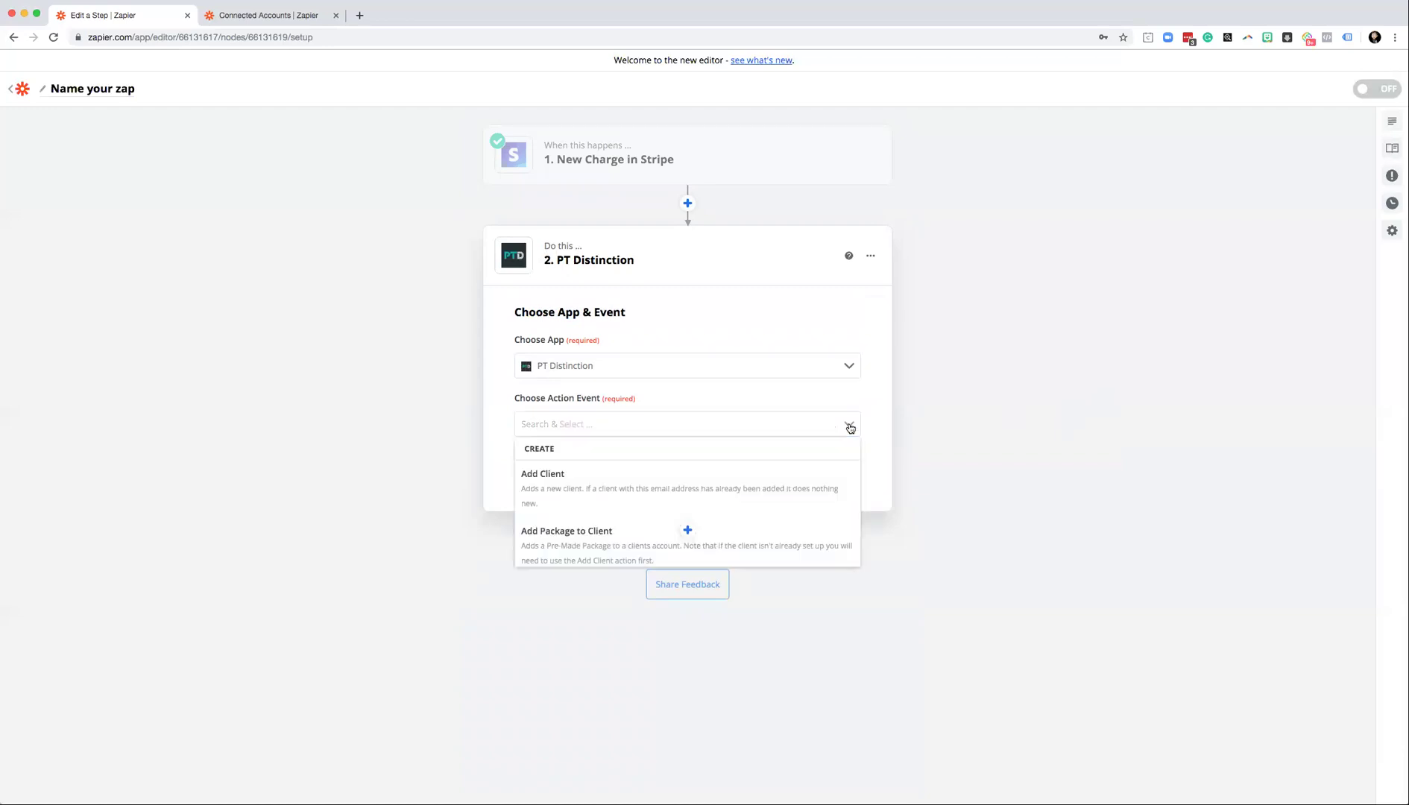
{"action": "scroll", "coordinate": [736, 490], "scroll_direction": "down", "scroll_amount": 3}
{"action": "scroll", "coordinate": [737, 490], "scroll_direction": "down", "scroll_amount": 2}
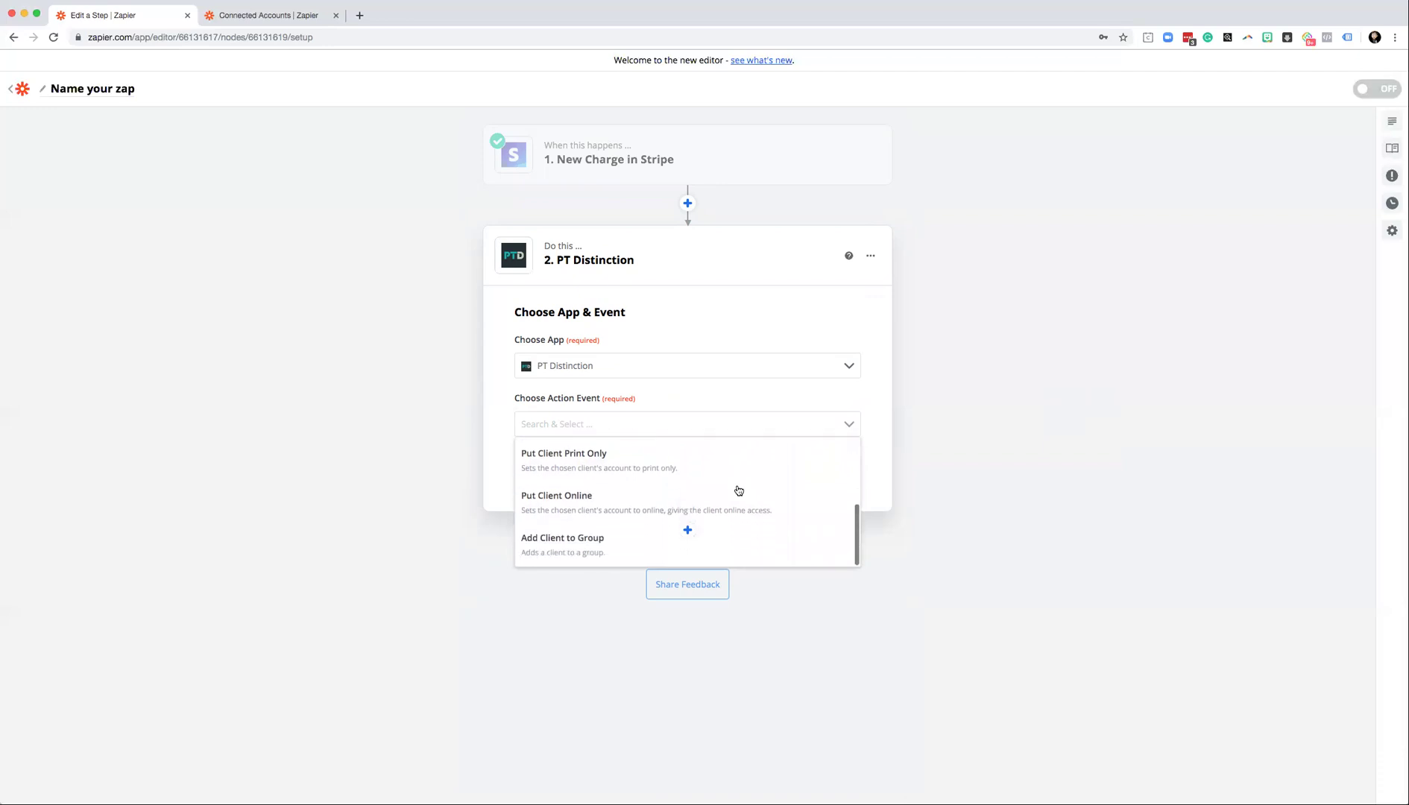
{"action": "scroll", "coordinate": [768, 494], "scroll_direction": "up", "scroll_amount": 5}
{"action": "scroll", "coordinate": [768, 493], "scroll_direction": "down", "scroll_amount": 4}
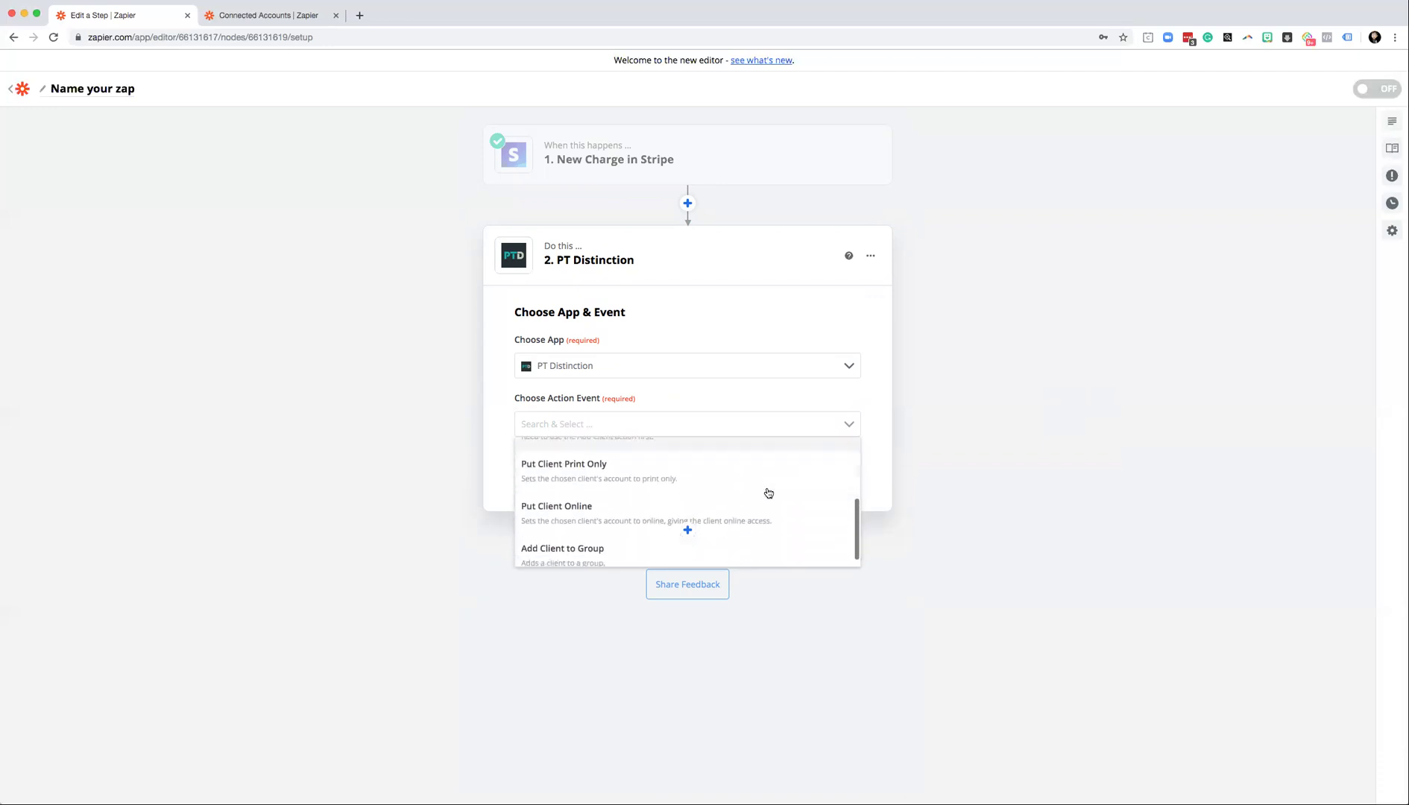
{"action": "scroll", "coordinate": [768, 493], "scroll_direction": "up", "scroll_amount": 4}
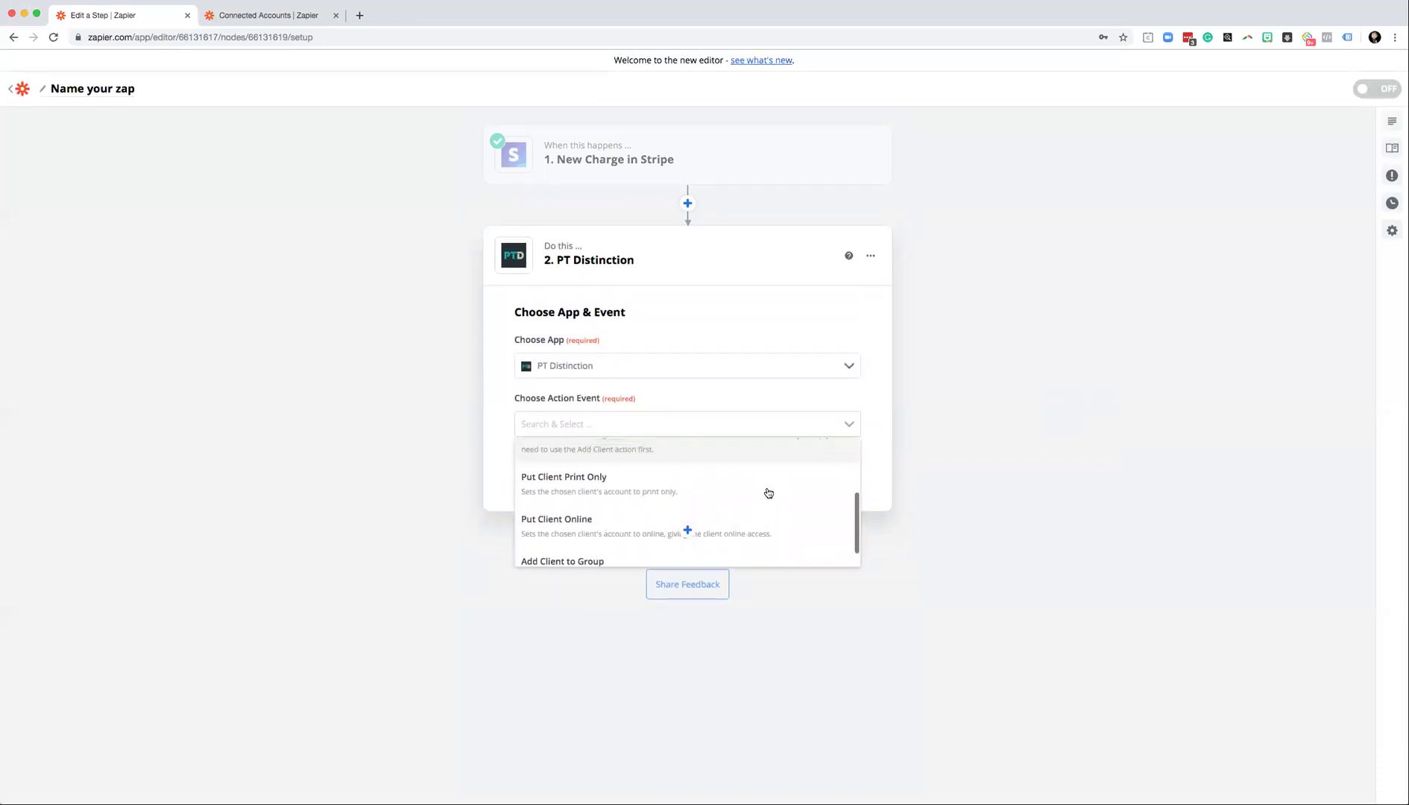
{"action": "scroll", "coordinate": [645, 478], "scroll_direction": "up", "scroll_amount": 1}
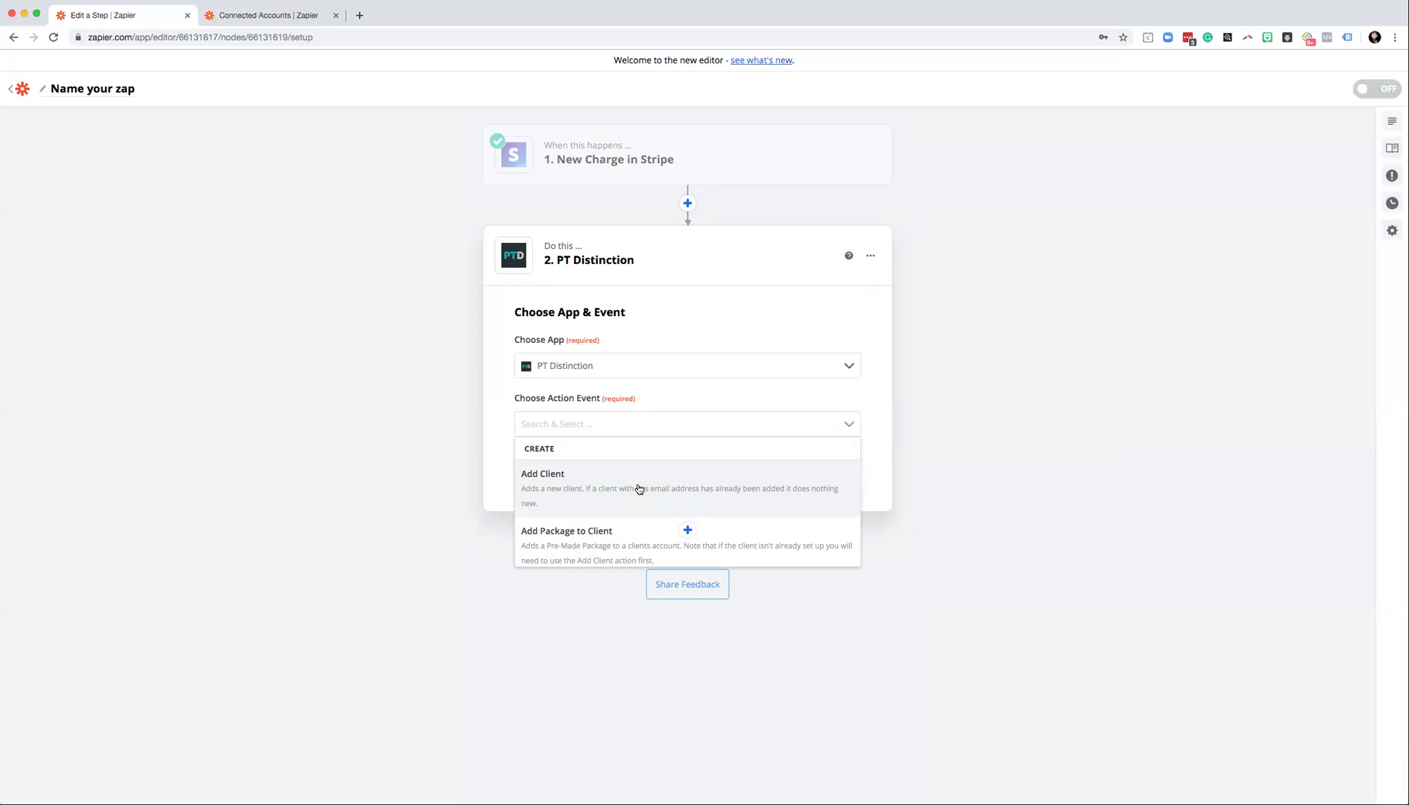
{"action": "scroll", "coordinate": [639, 490], "scroll_direction": "down", "scroll_amount": 1}
{"action": "scroll", "coordinate": [605, 525], "scroll_direction": "down", "scroll_amount": 3}
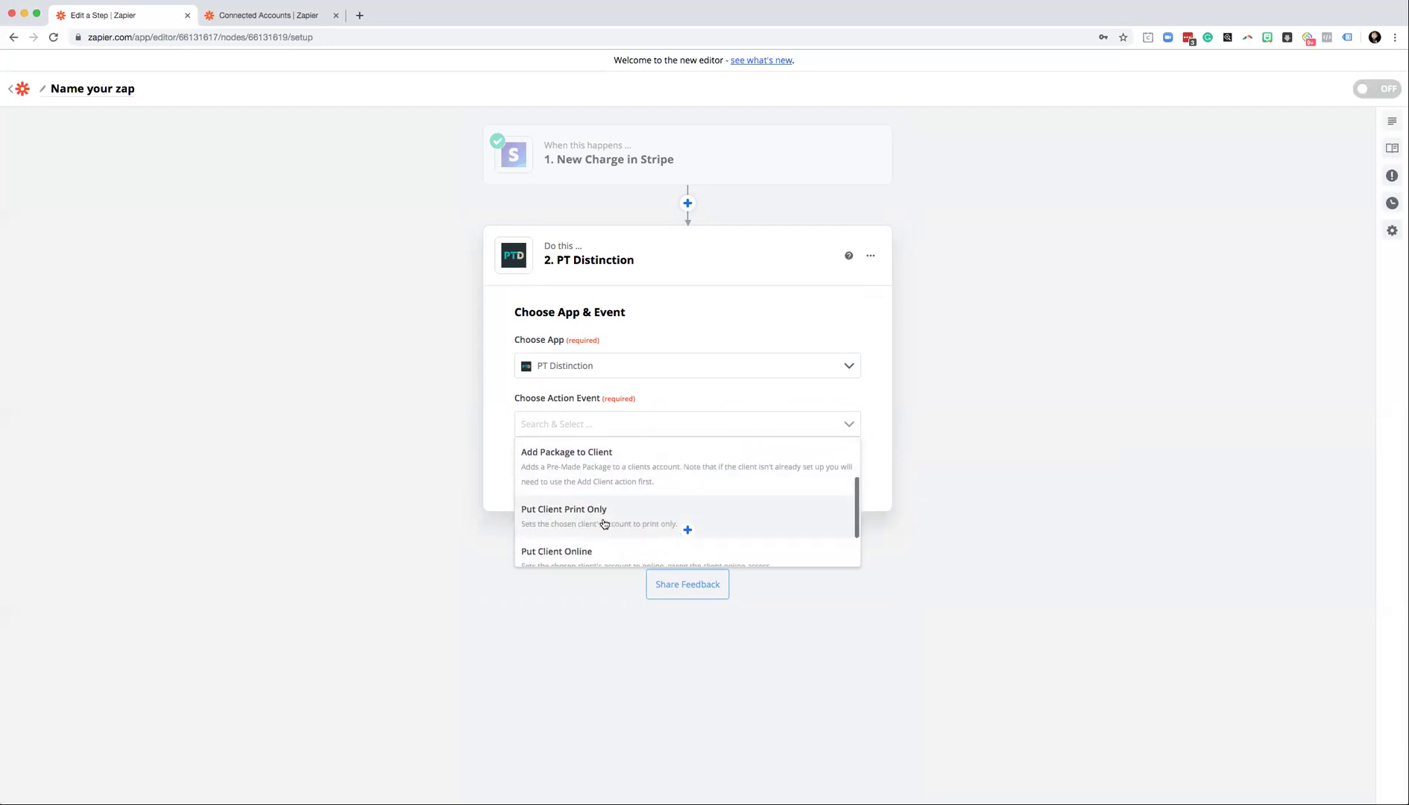
{"action": "scroll", "coordinate": [572, 548], "scroll_direction": "up", "scroll_amount": 4}
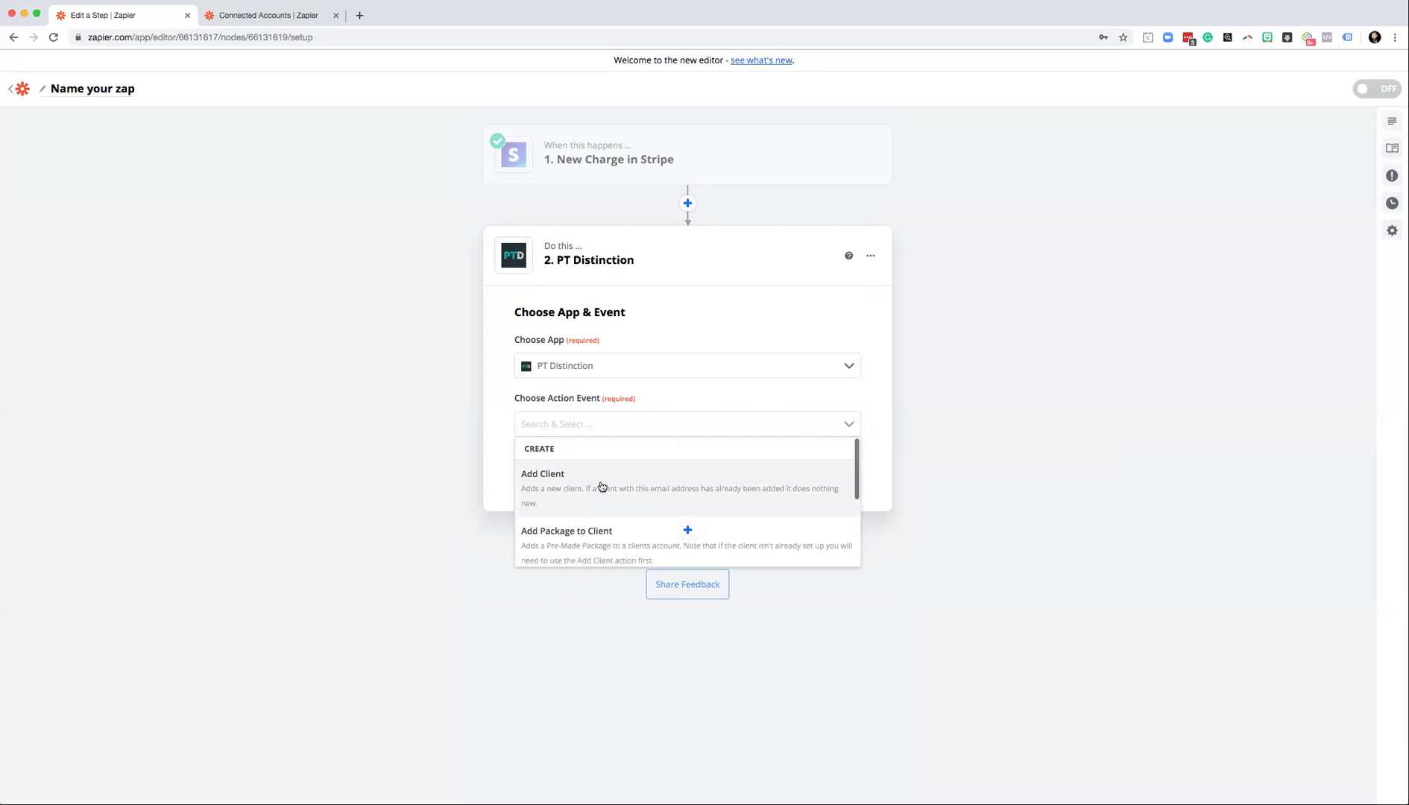
{"action": "left_click", "coordinate": [584, 490]}
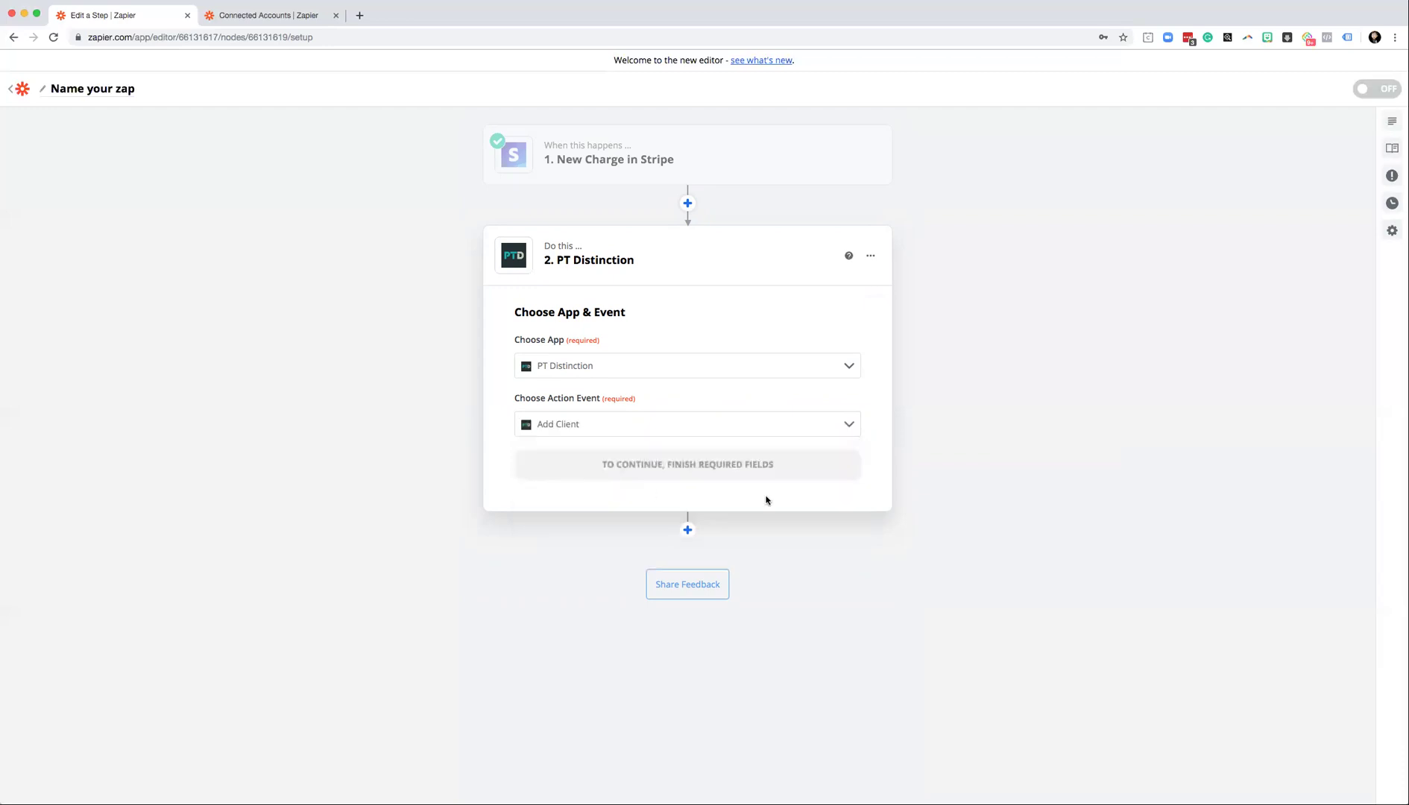
{"action": "left_click", "coordinate": [663, 457]}
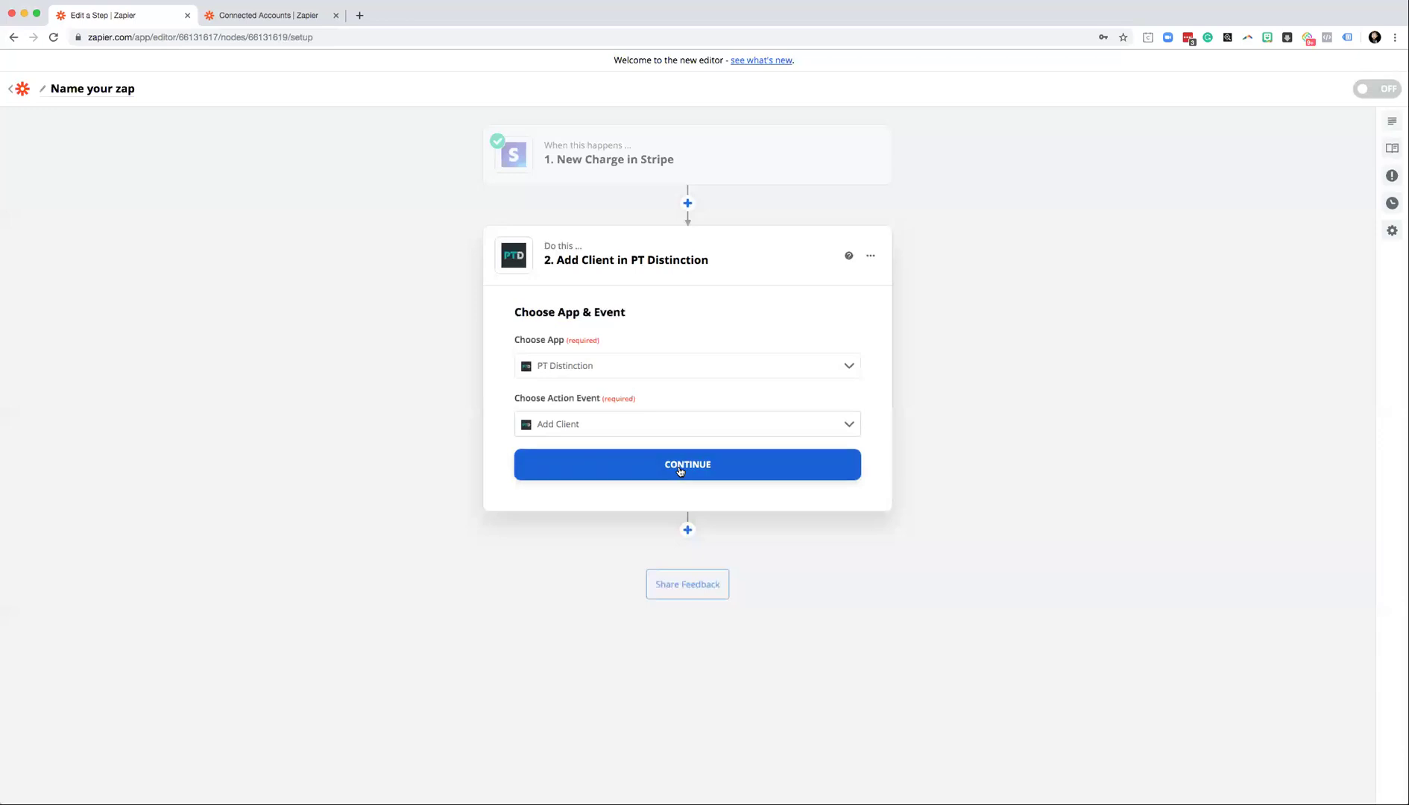
Choose the connected PT Distinction account for the Add Client action and continue to the client fields.
{"action": "left_click", "coordinate": [842, 402]}
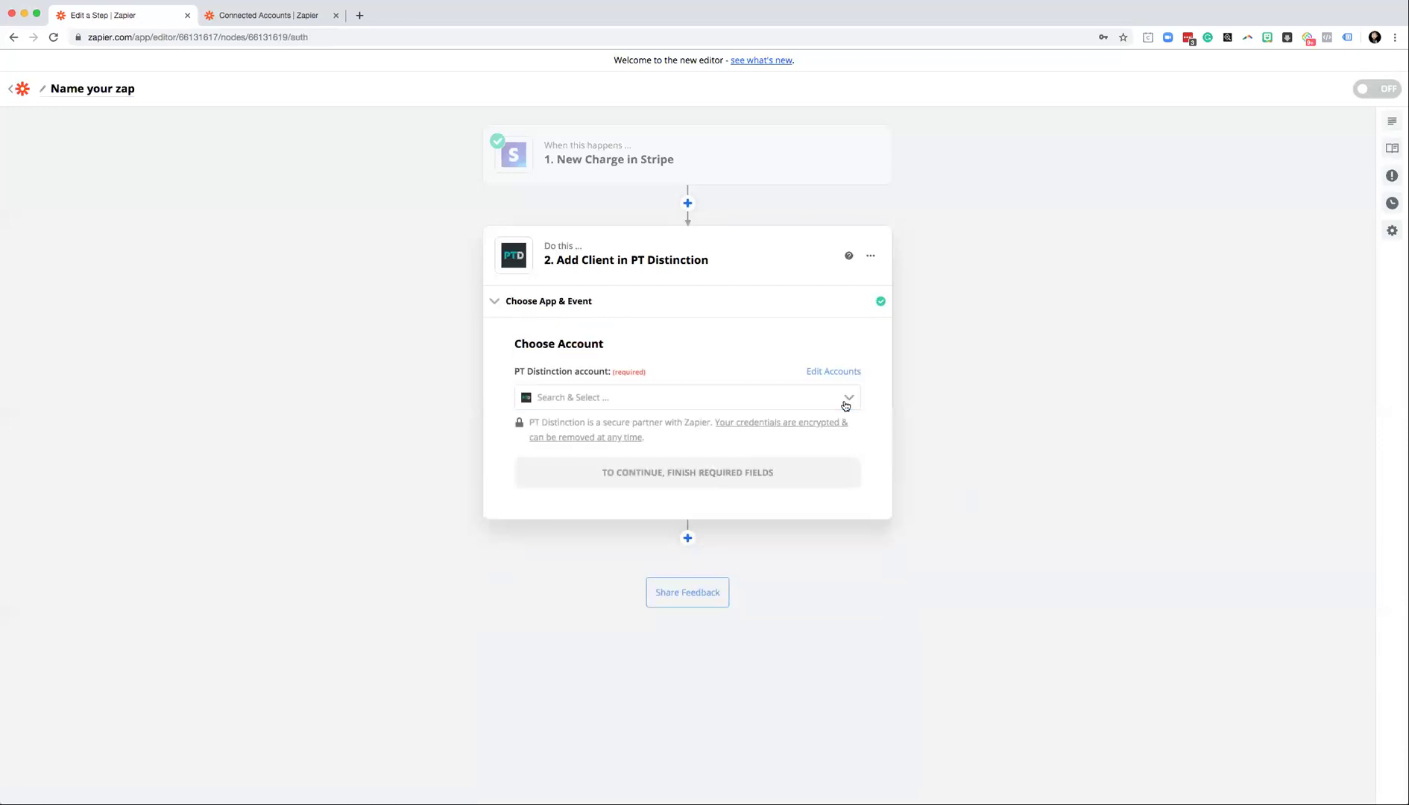
{"action": "left_click", "coordinate": [628, 436]}
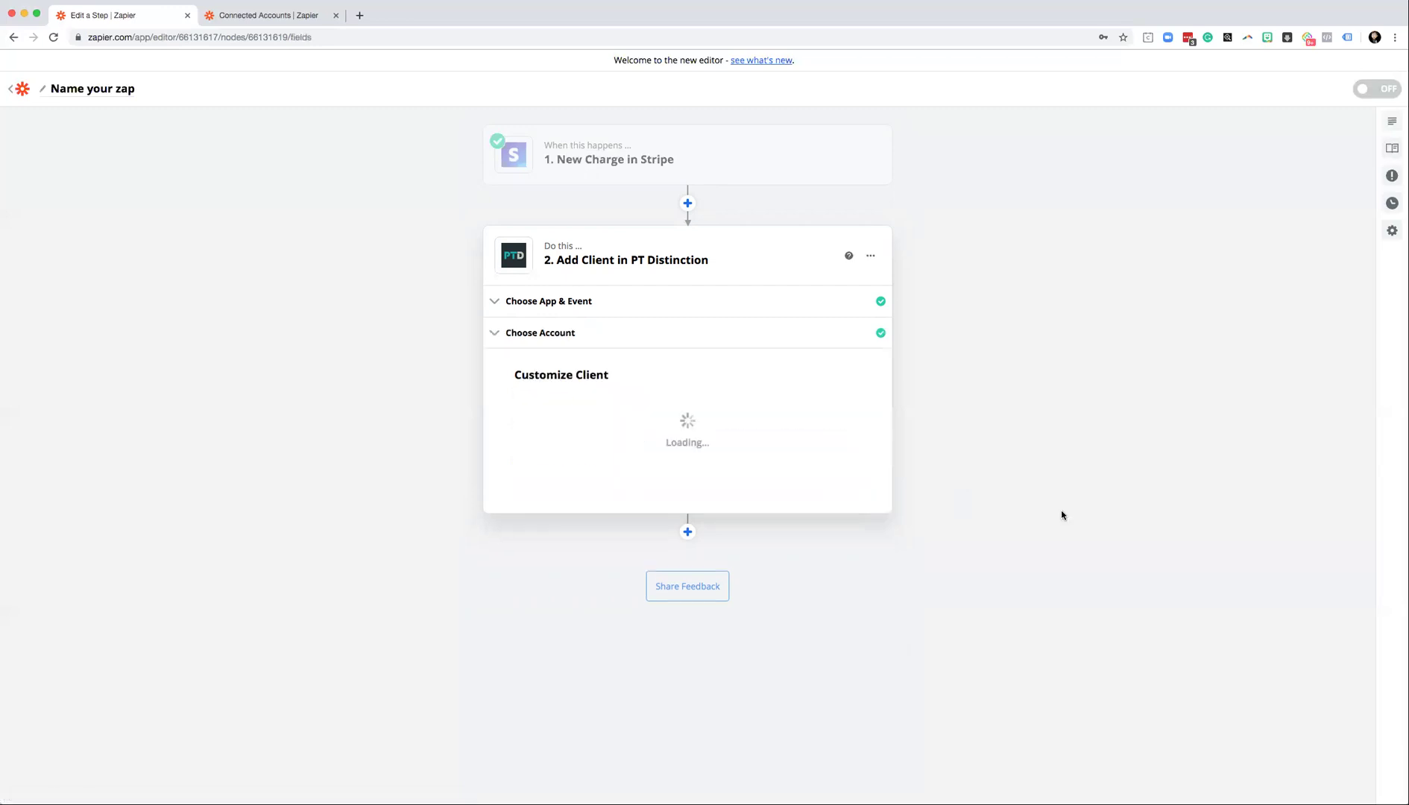
Map the client's required Email field to Receipt Email from the Stripe New Charge step.
{"action": "scroll", "coordinate": [869, 458], "scroll_direction": "down", "scroll_amount": 6}
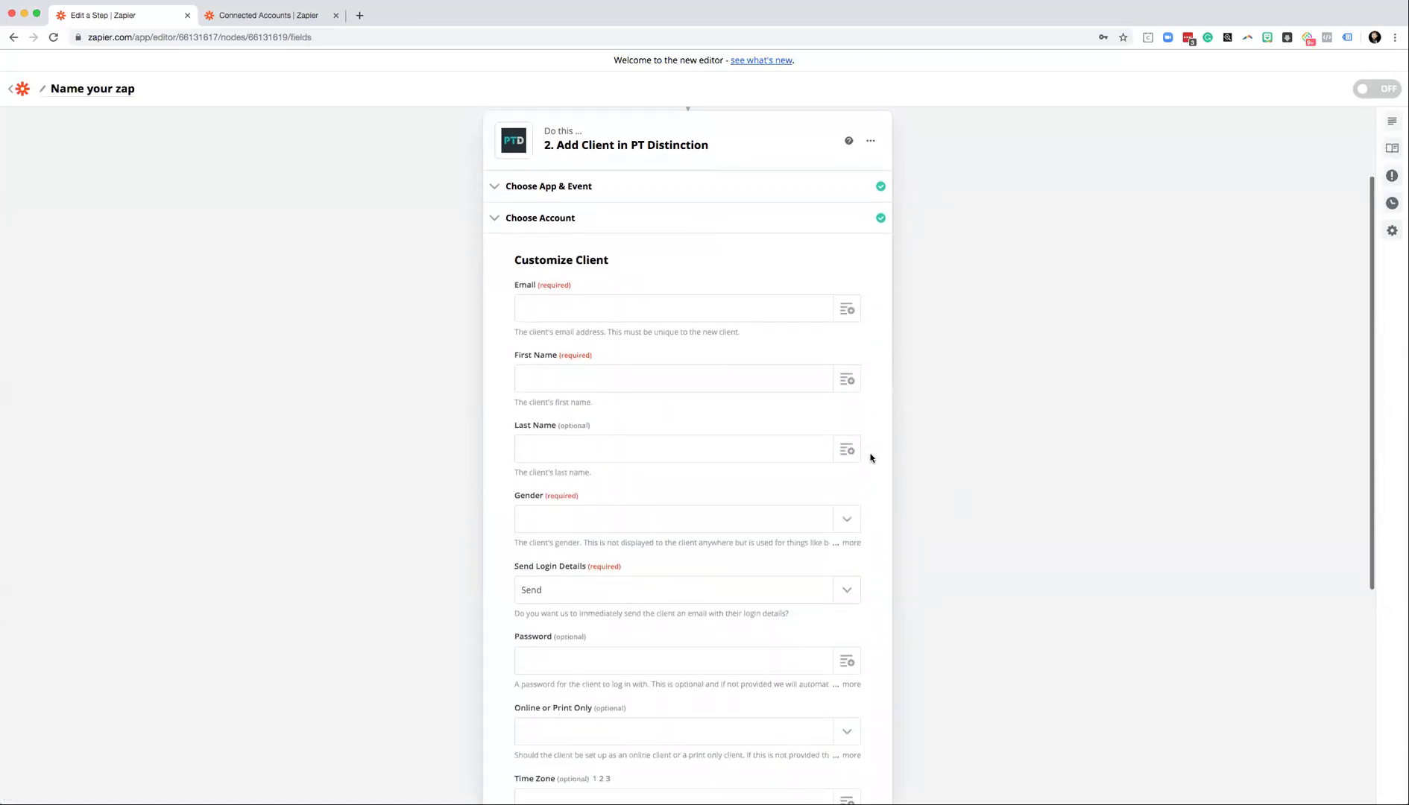
{"action": "scroll", "coordinate": [872, 457], "scroll_direction": "up", "scroll_amount": 5}
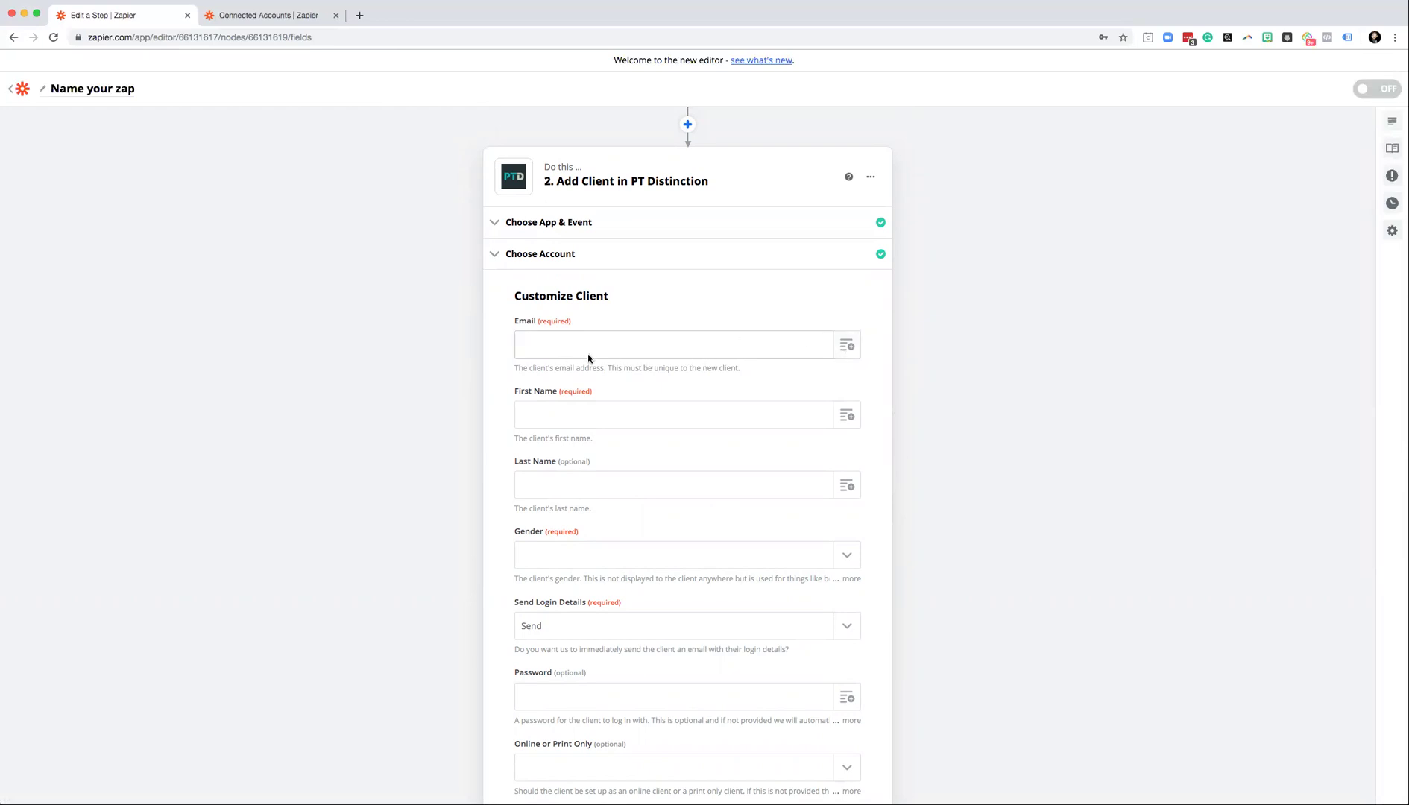
{"action": "left_click", "coordinate": [848, 346]}
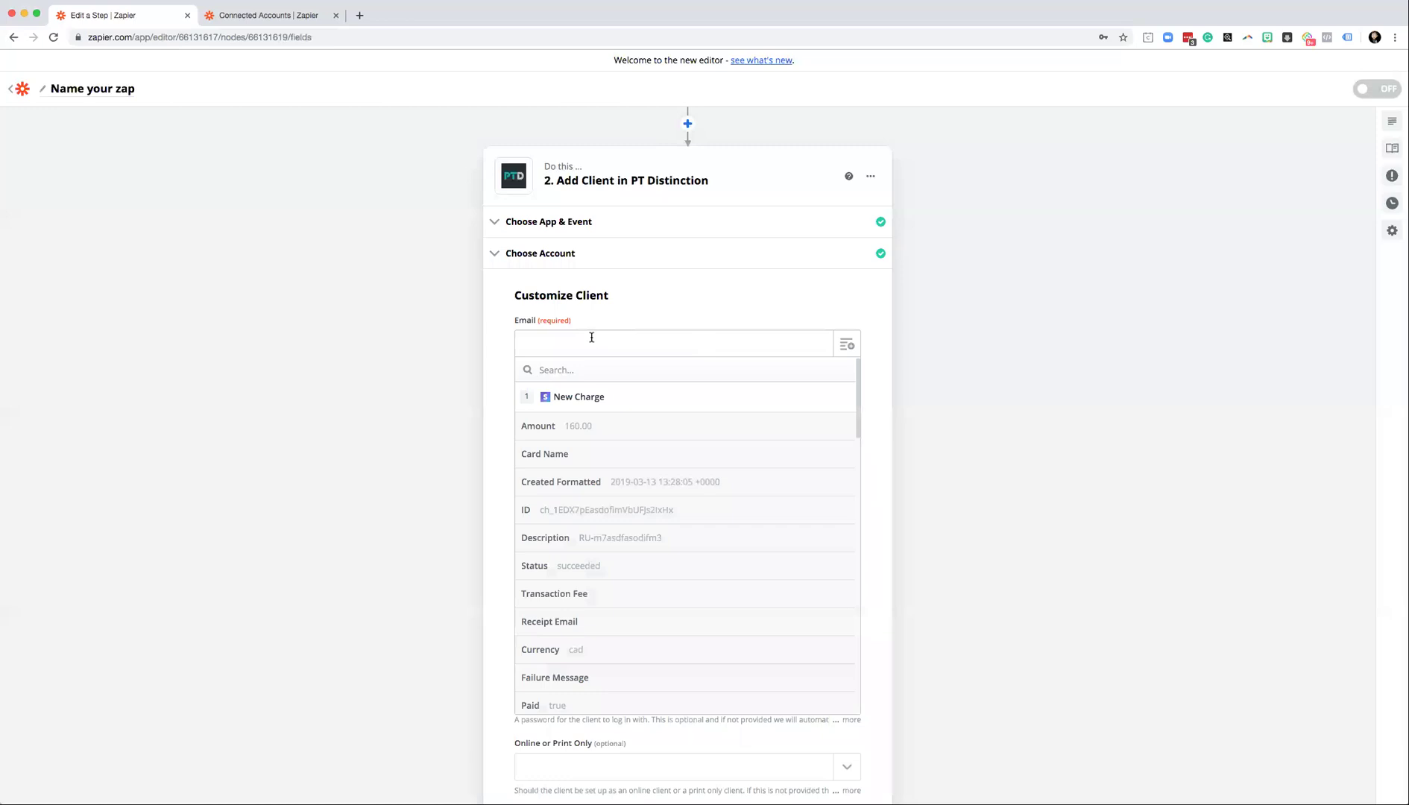
{"action": "scroll", "coordinate": [740, 509], "scroll_direction": "down", "scroll_amount": 5}
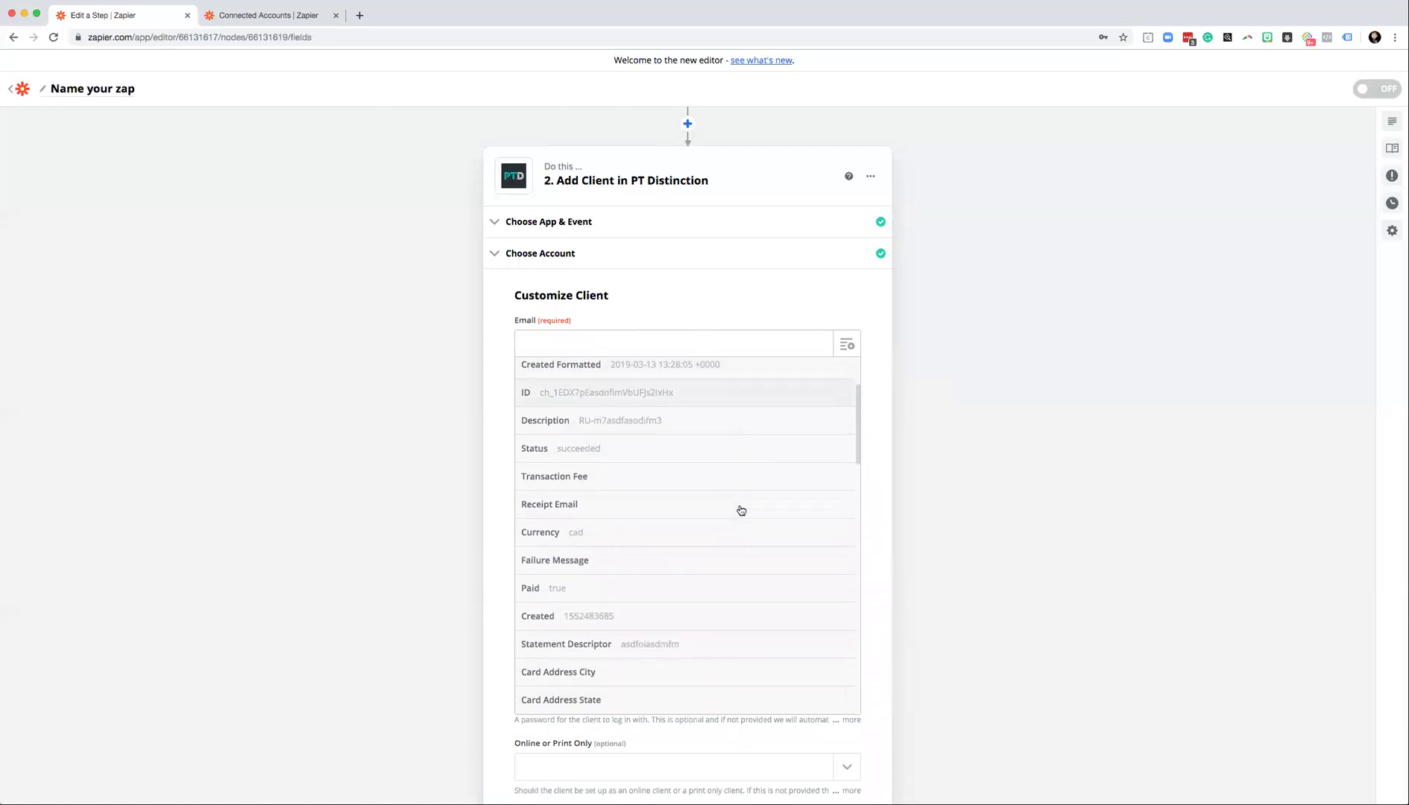
{"action": "scroll", "coordinate": [740, 510], "scroll_direction": "down", "scroll_amount": 6}
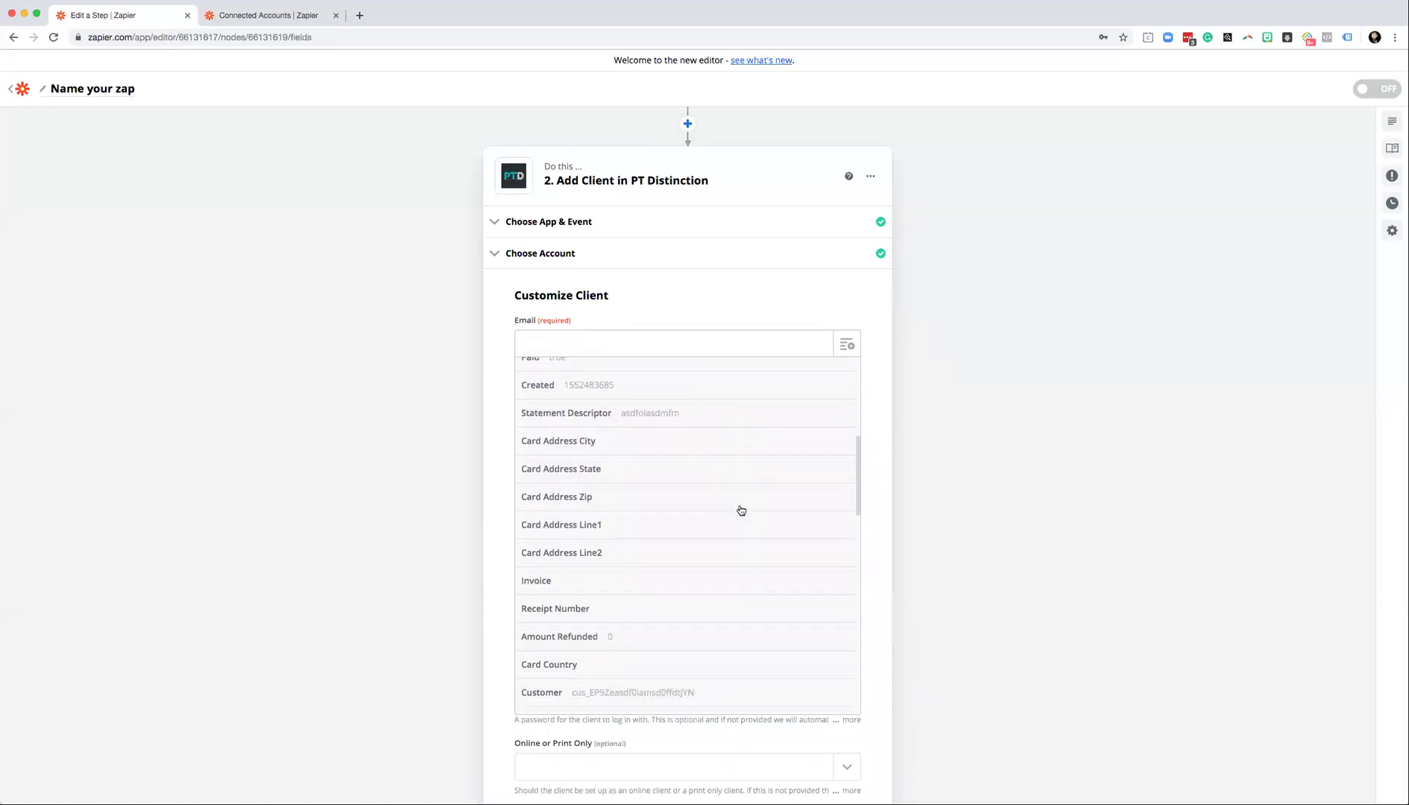
{"action": "scroll", "coordinate": [740, 509], "scroll_direction": "up", "scroll_amount": 6}
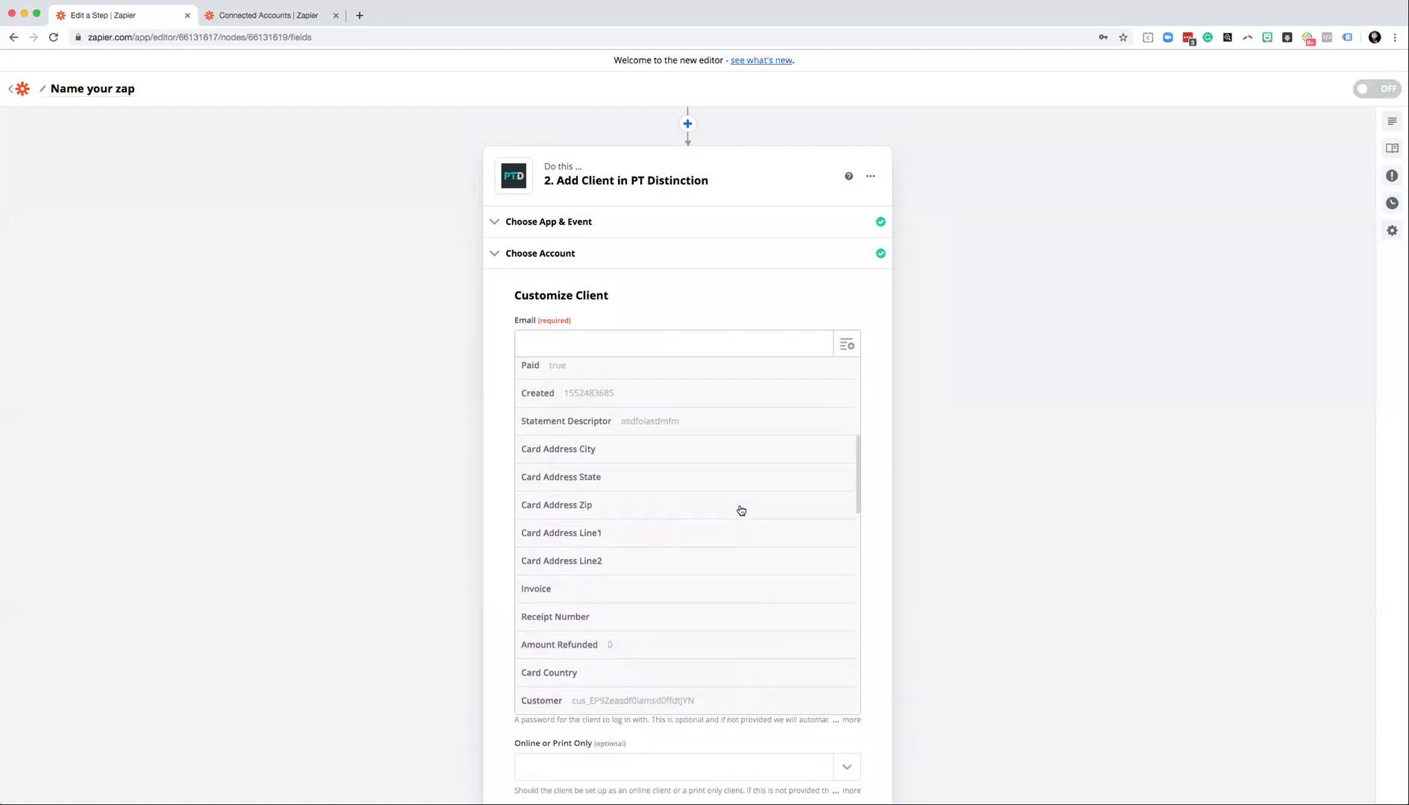
{"action": "scroll", "coordinate": [740, 510], "scroll_direction": "up", "scroll_amount": 3}
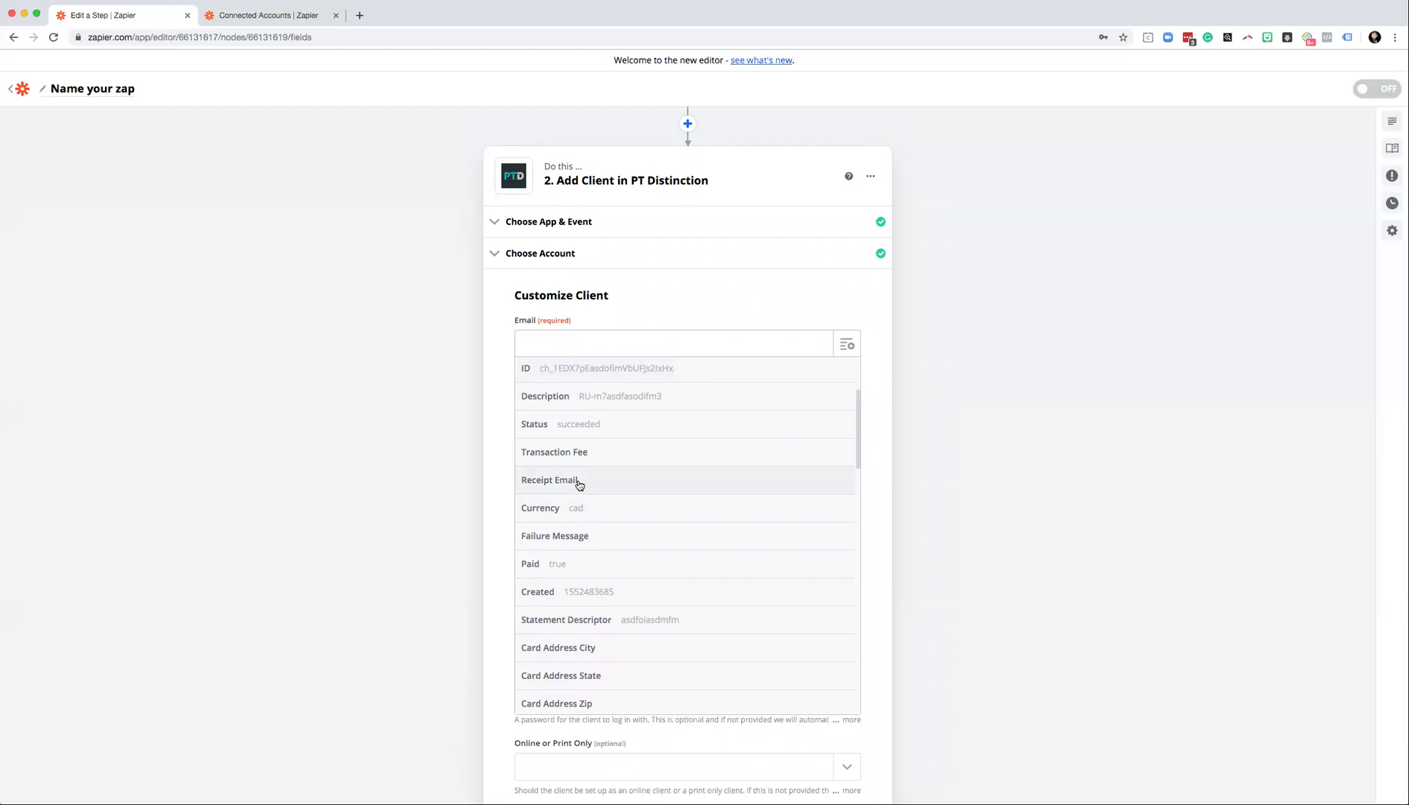
{"action": "left_click", "coordinate": [579, 482]}
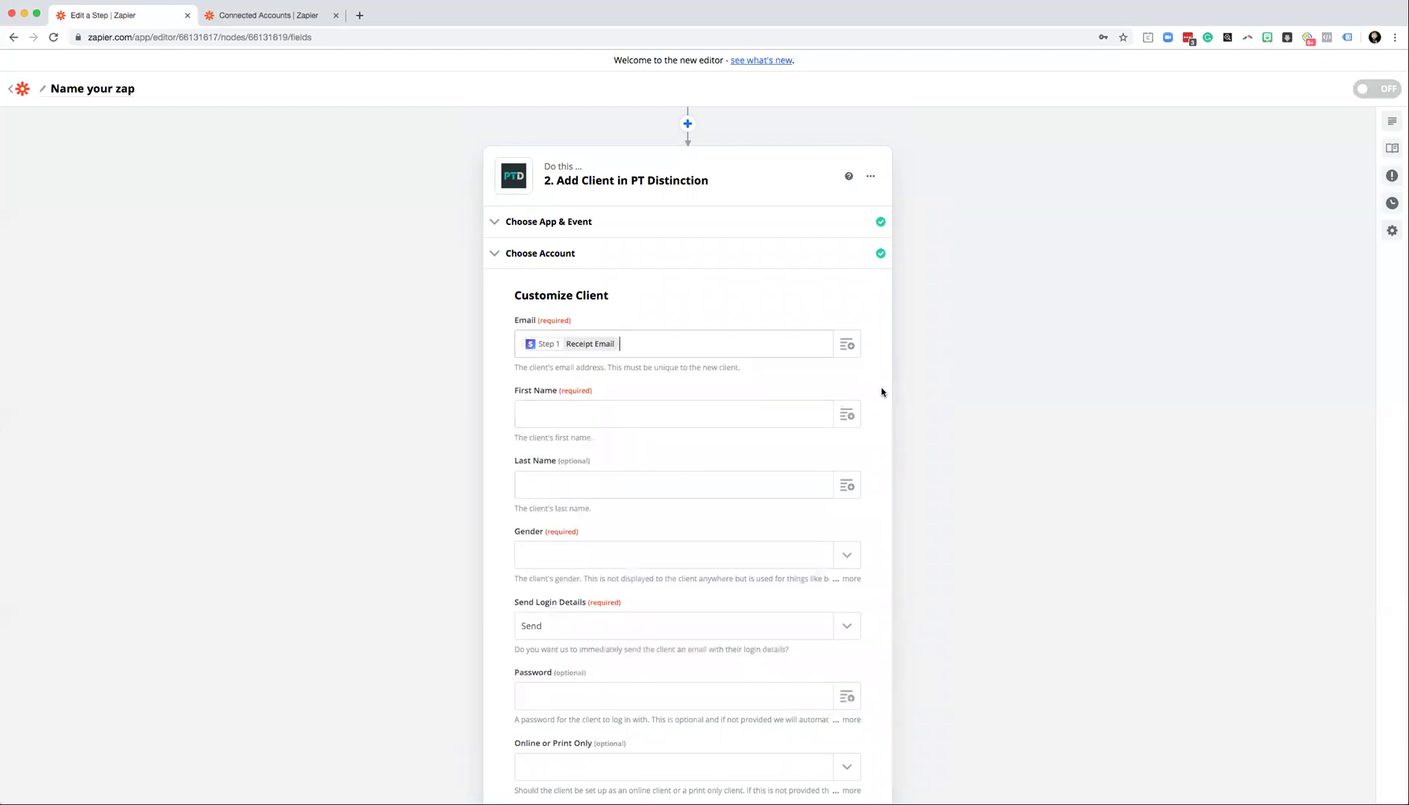
Map the client's First Name to Card Name from the Stripe New Charge step and set Gender to Male.
{"action": "left_click", "coordinate": [846, 414]}
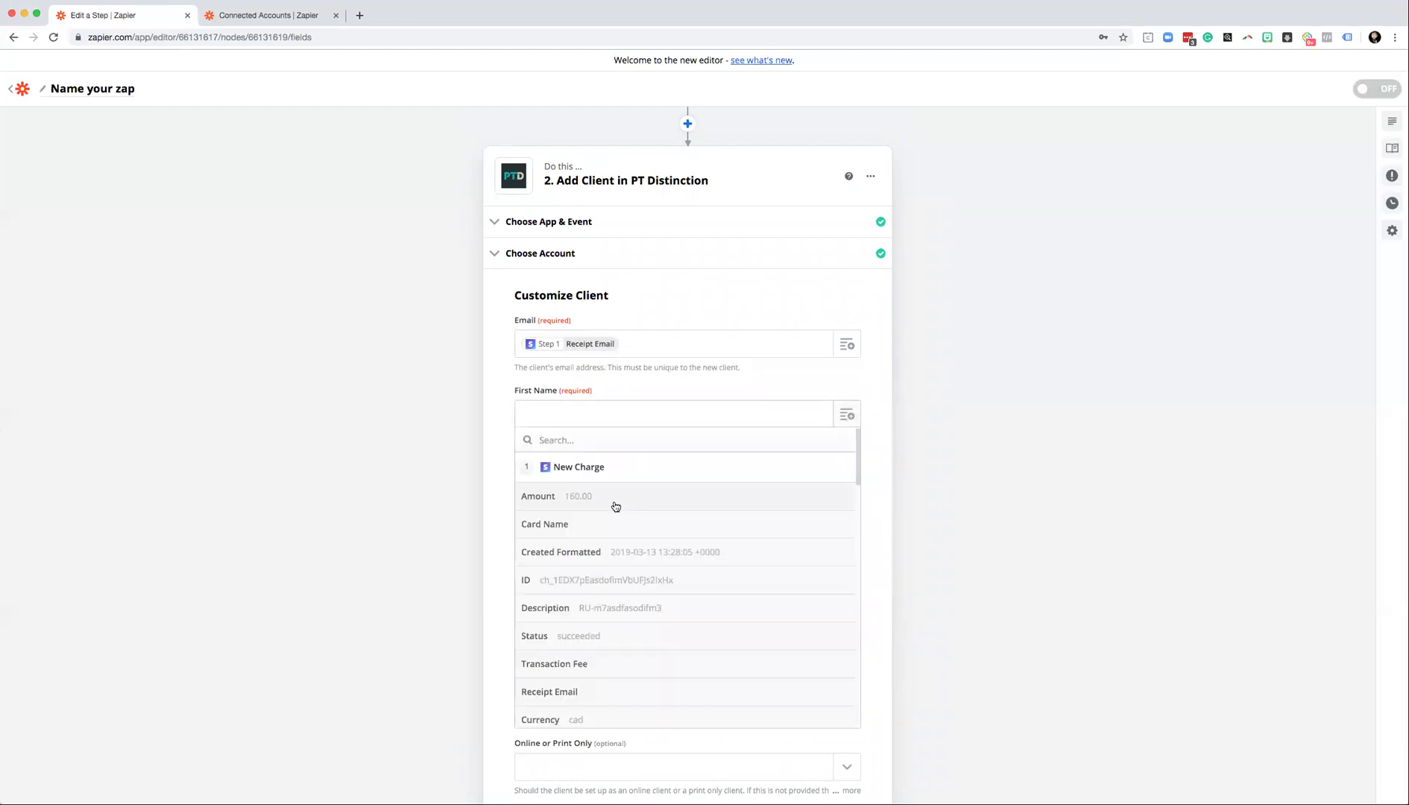
{"action": "left_click", "coordinate": [572, 526]}
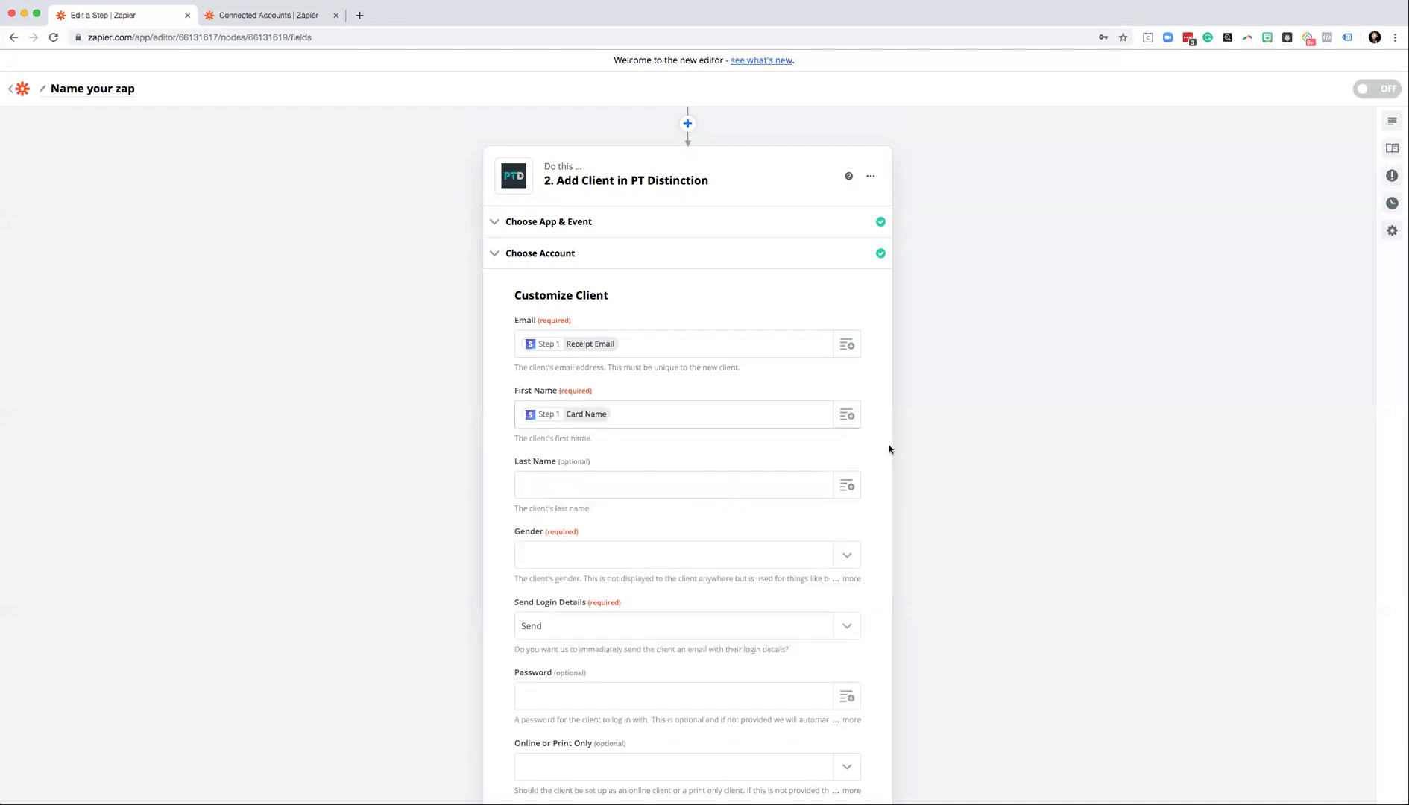
{"action": "scroll", "coordinate": [887, 451], "scroll_direction": "down", "scroll_amount": 3}
{"action": "scroll", "coordinate": [833, 408], "scroll_direction": "down", "scroll_amount": 1}
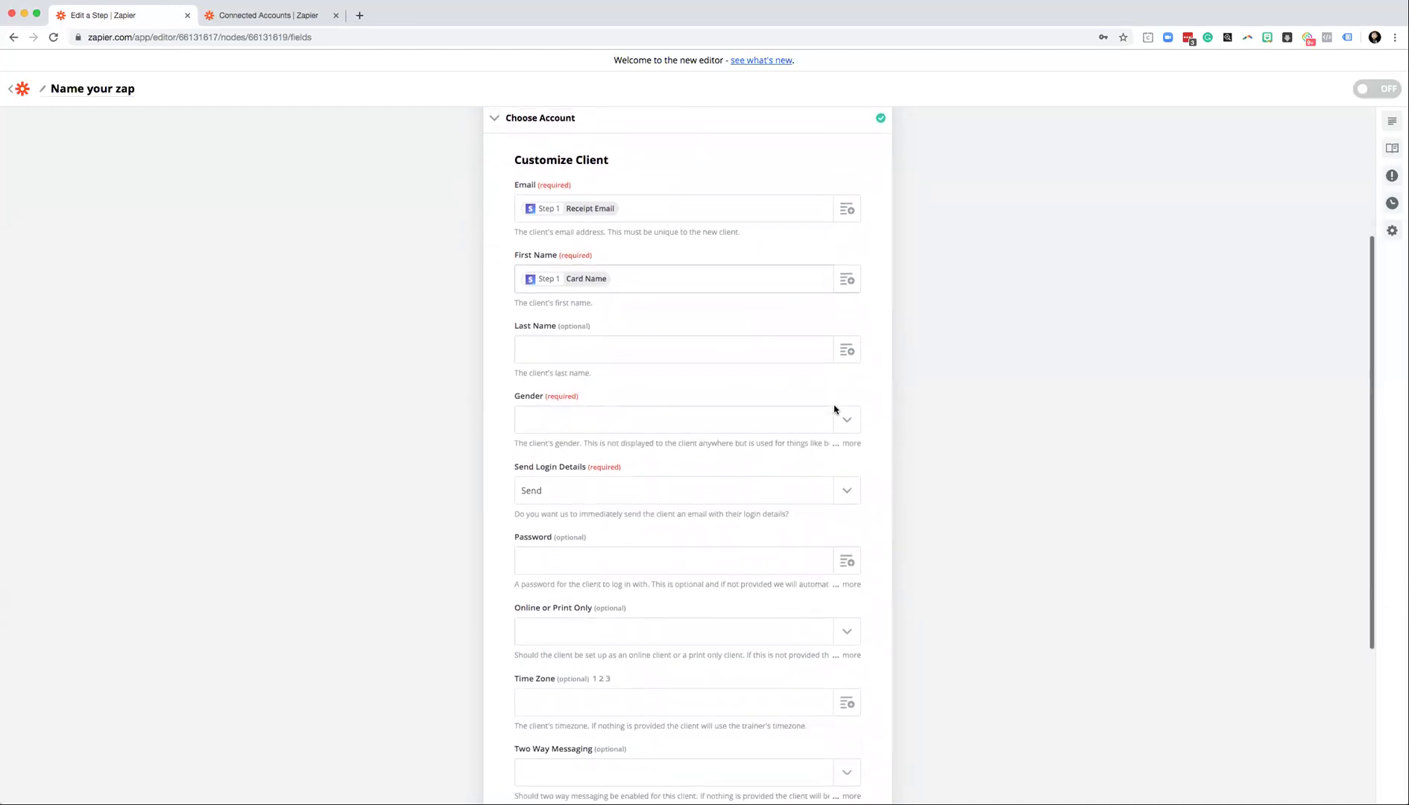
{"action": "left_click", "coordinate": [845, 406]}
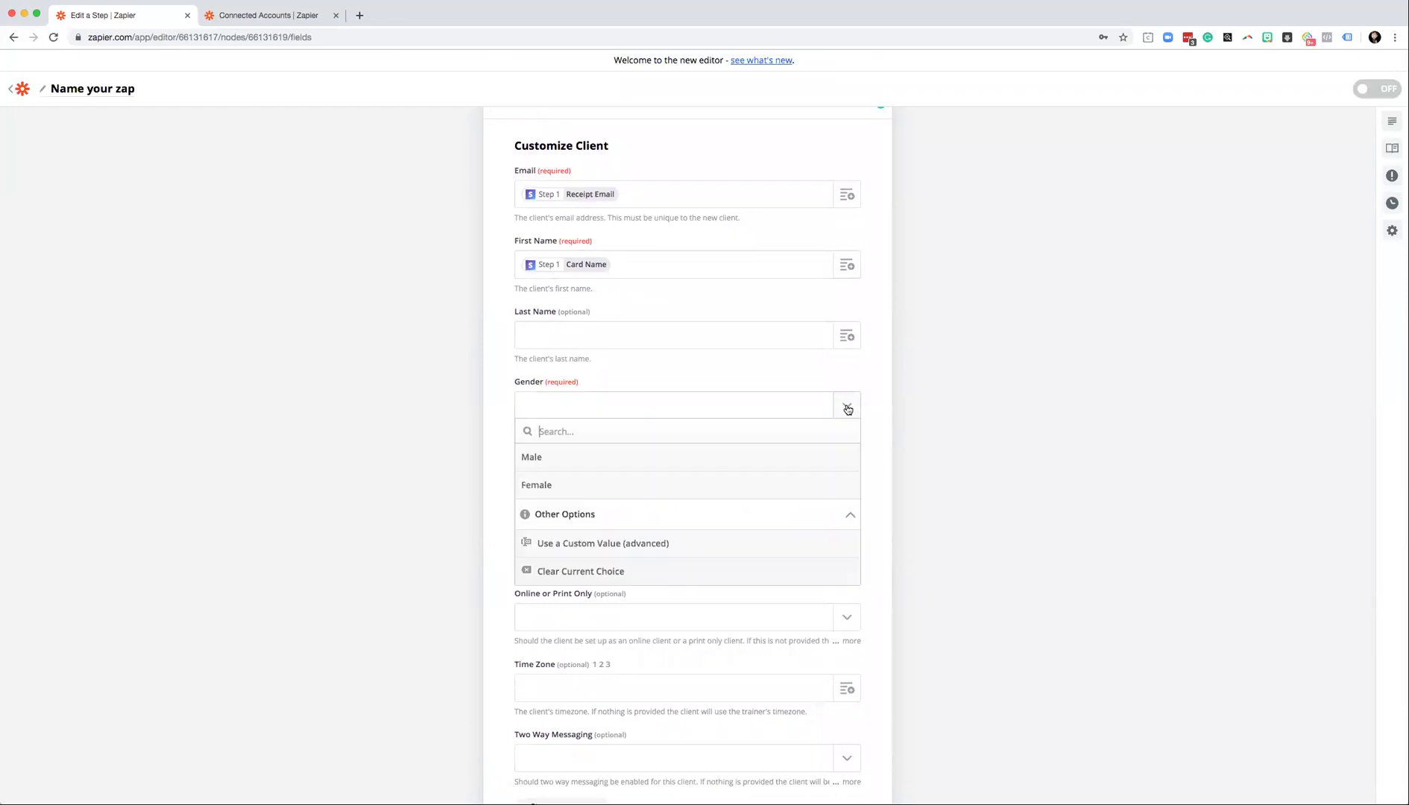
{"action": "left_click", "coordinate": [560, 467]}
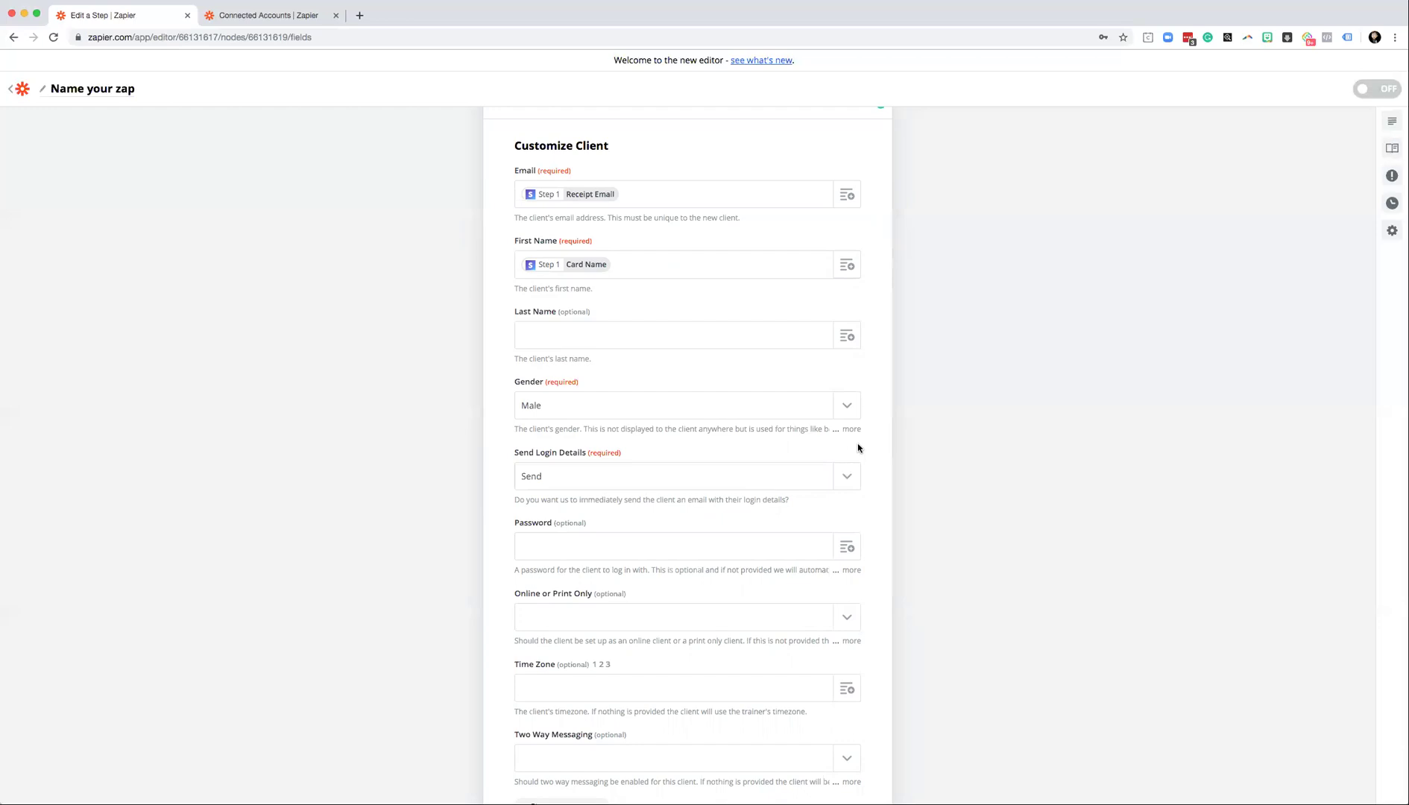
Choose Send for the client's required Send Login Details field.
{"action": "scroll", "coordinate": [867, 449], "scroll_direction": "down", "scroll_amount": 1}
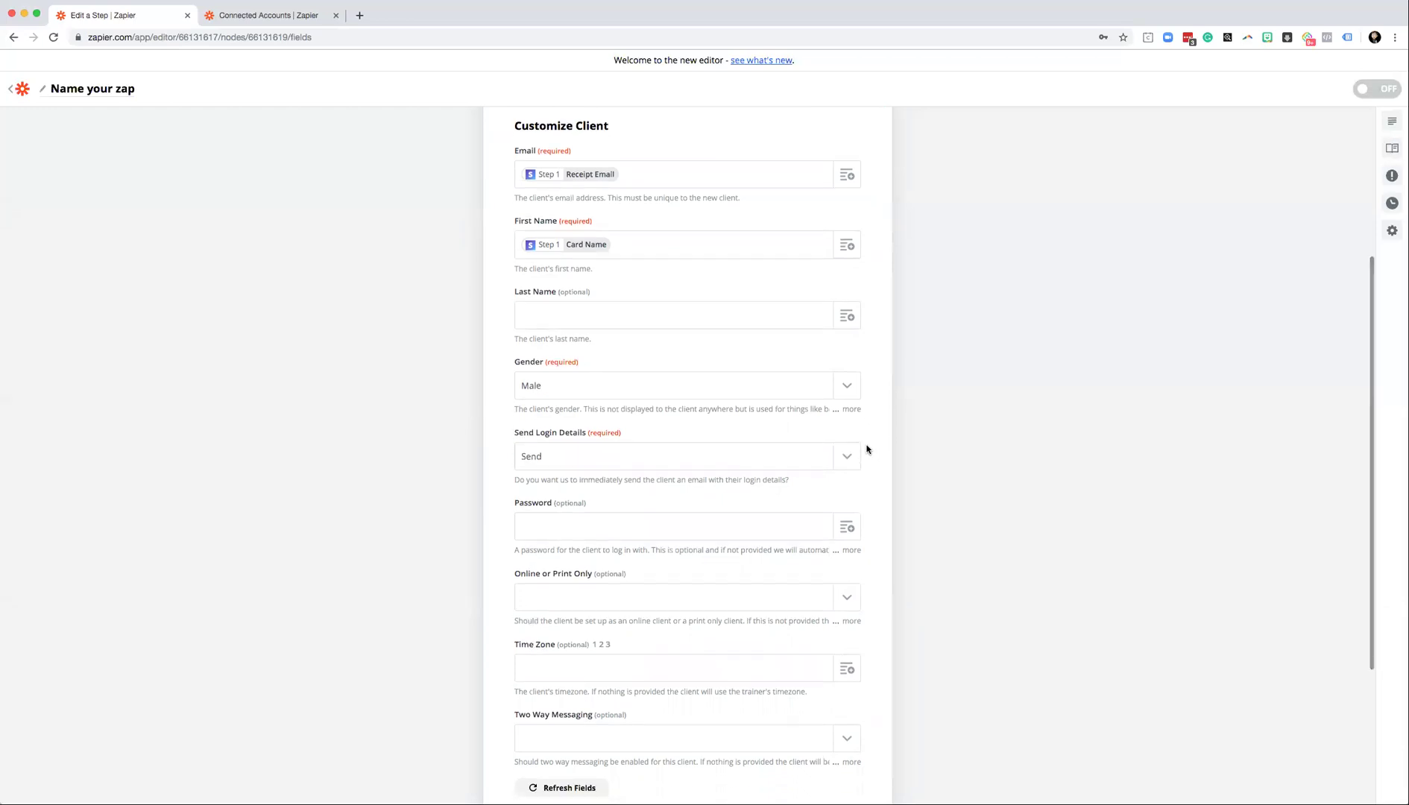
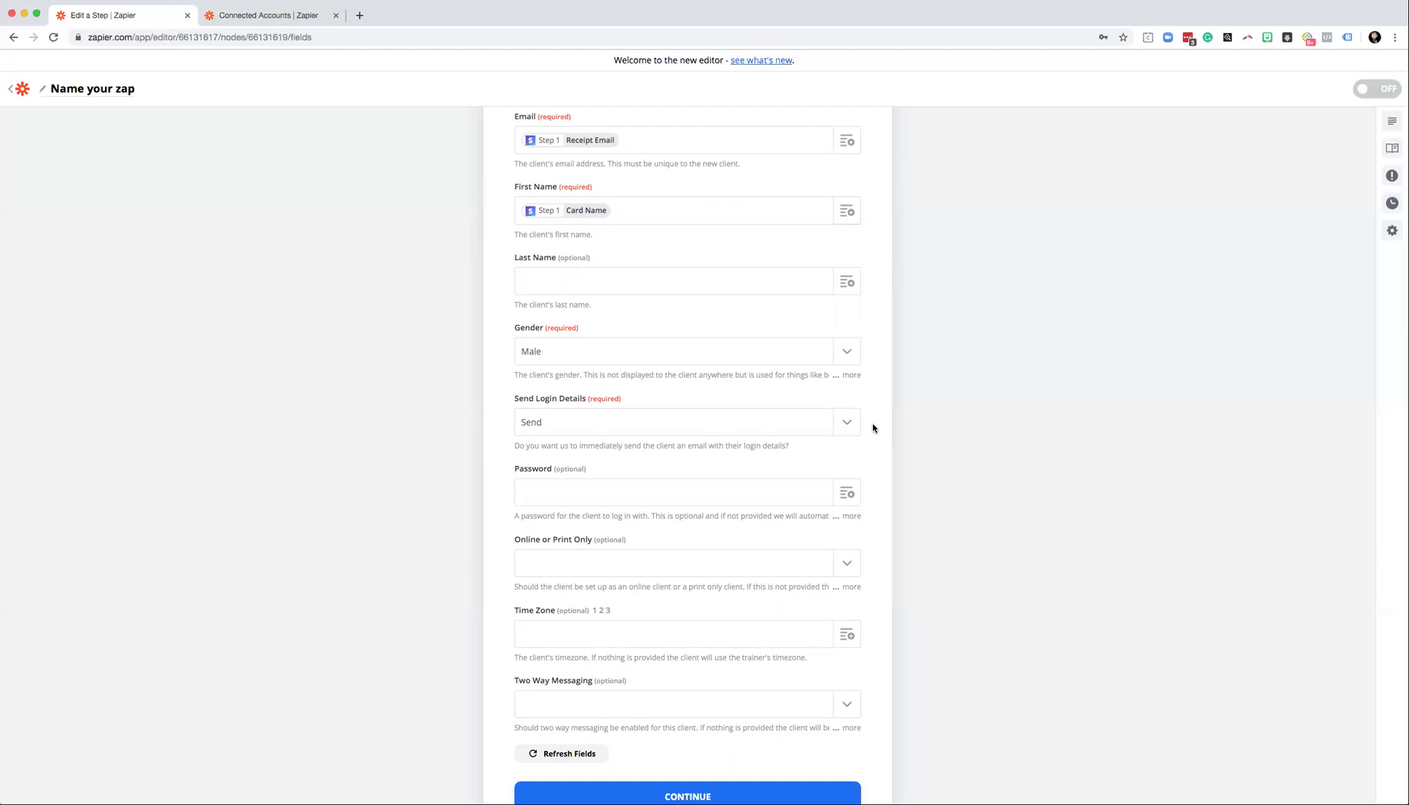
{"action": "left_click", "coordinate": [848, 423]}
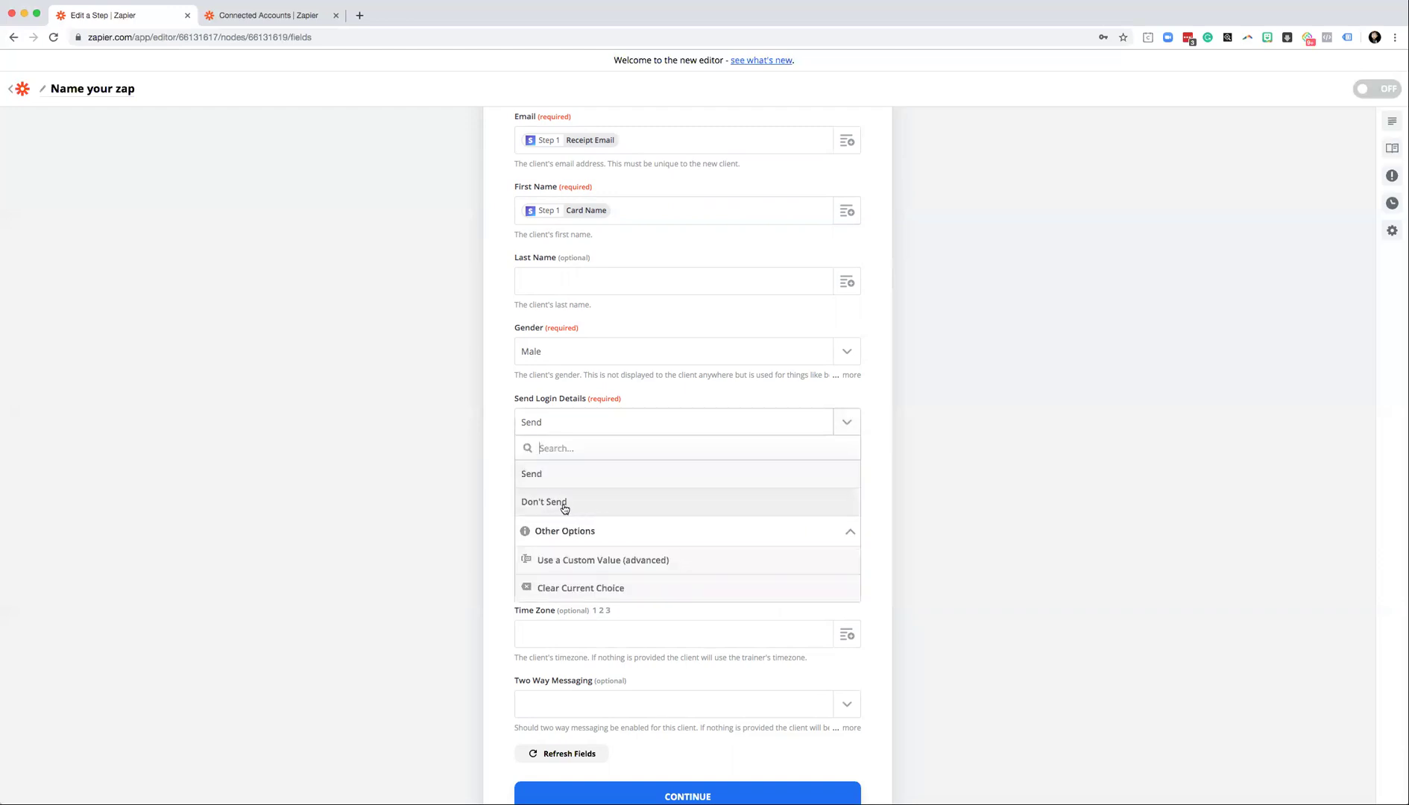
{"action": "left_click", "coordinate": [569, 474]}
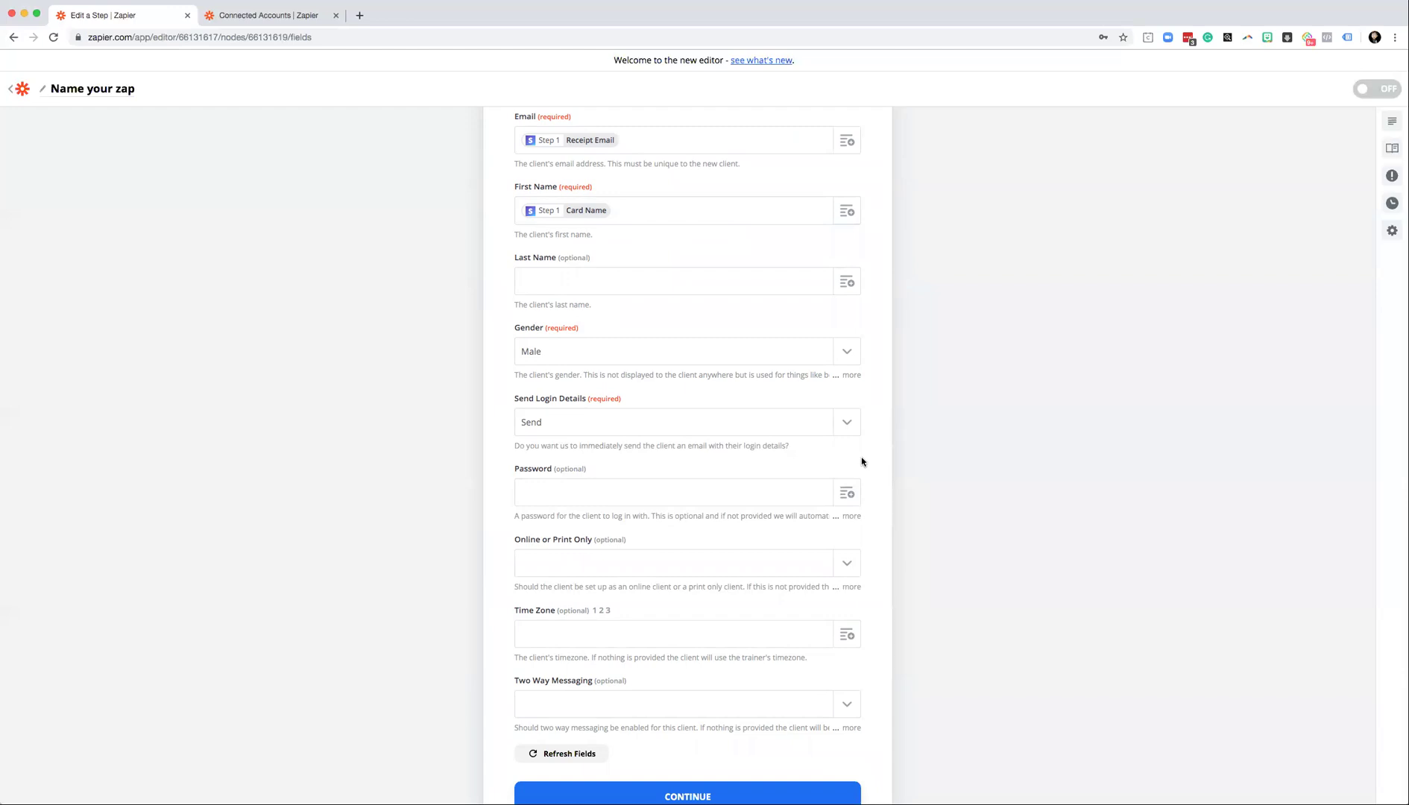
{"action": "scroll", "coordinate": [870, 486], "scroll_direction": "down", "scroll_amount": 2}
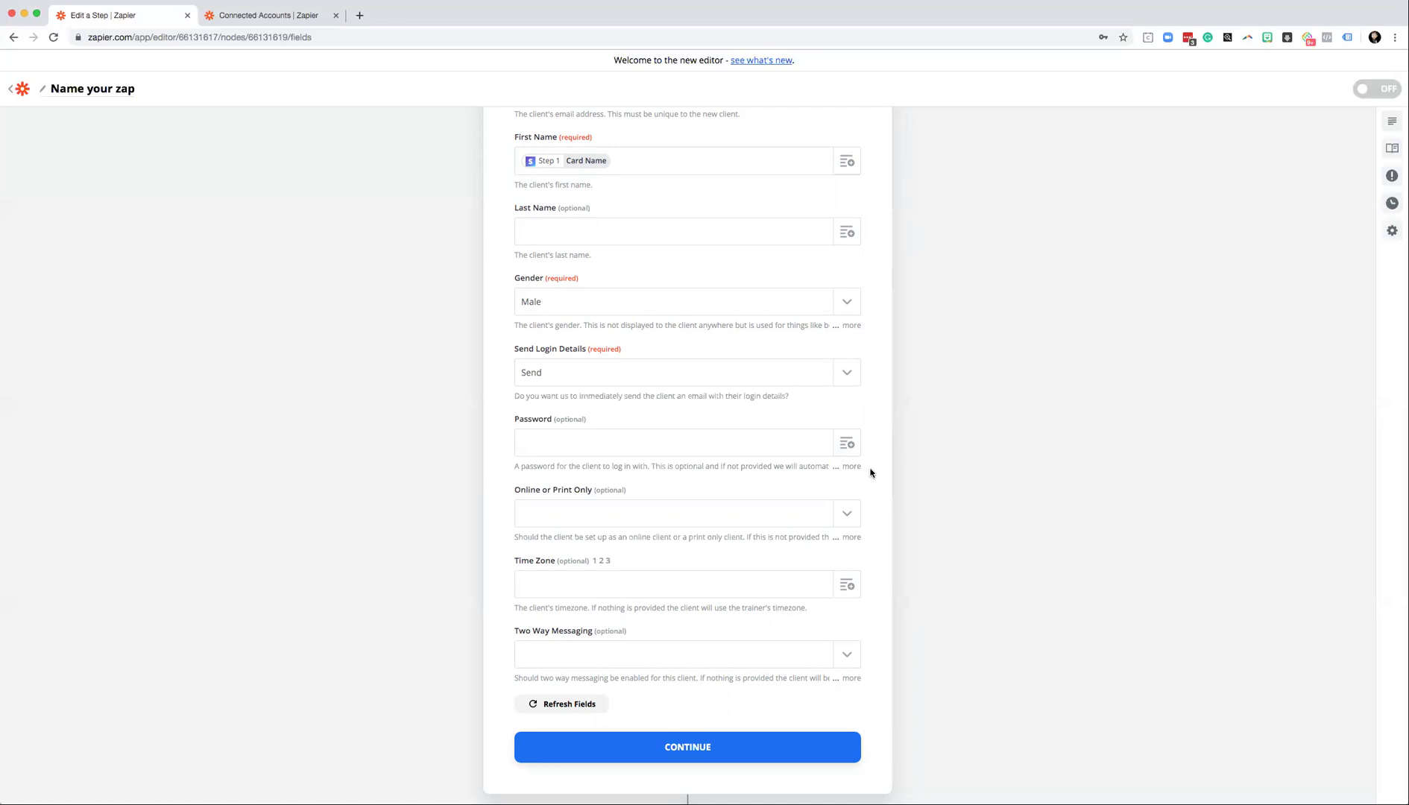
{"action": "scroll", "coordinate": [650, 377], "scroll_direction": "up", "scroll_amount": 1}
{"action": "scroll", "coordinate": [632, 463], "scroll_direction": "up", "scroll_amount": 1}
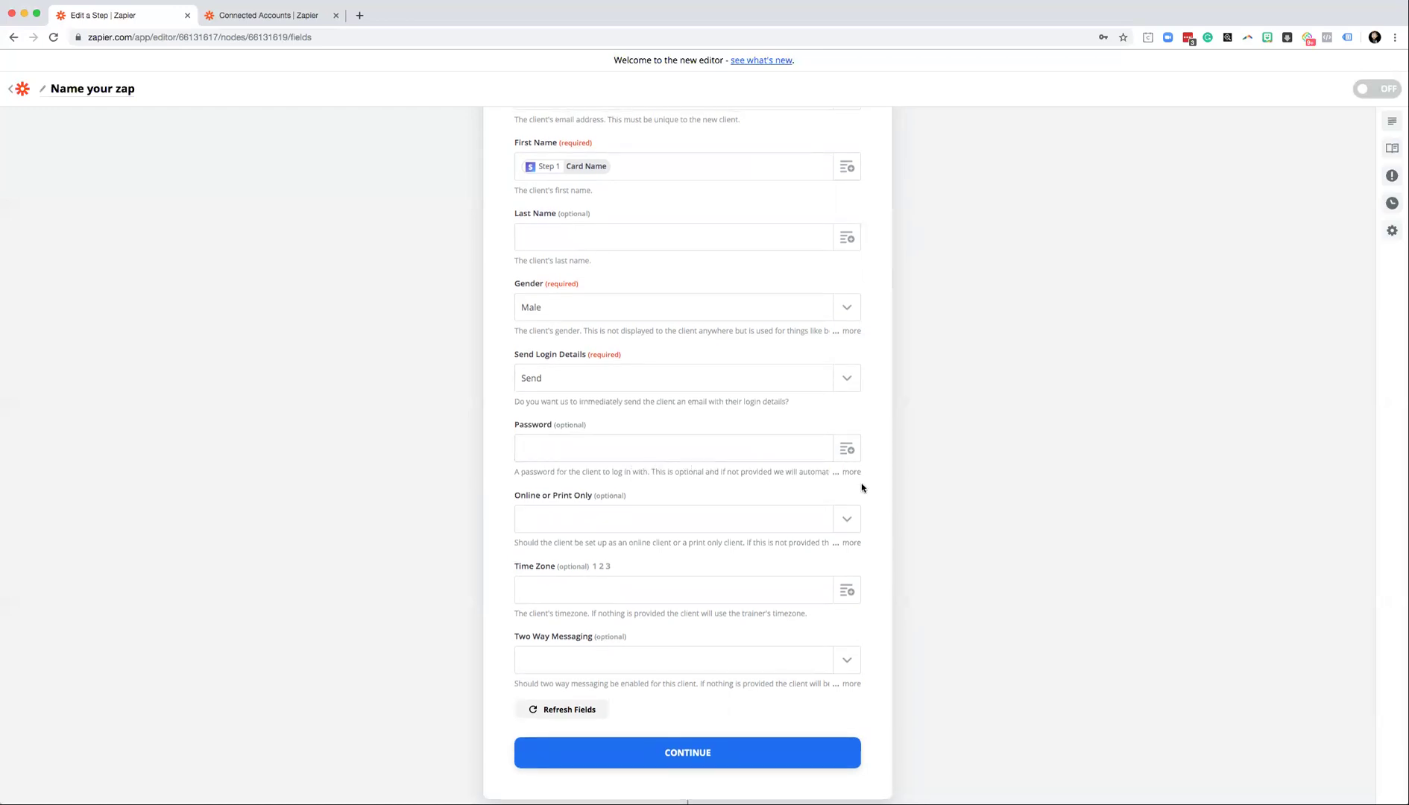
Switch Send Login Details to Don't Send, and set it back to Send.
{"action": "left_click", "coordinate": [845, 378]}
{"action": "left_click", "coordinate": [603, 459]}
{"action": "left_click", "coordinate": [847, 382]}
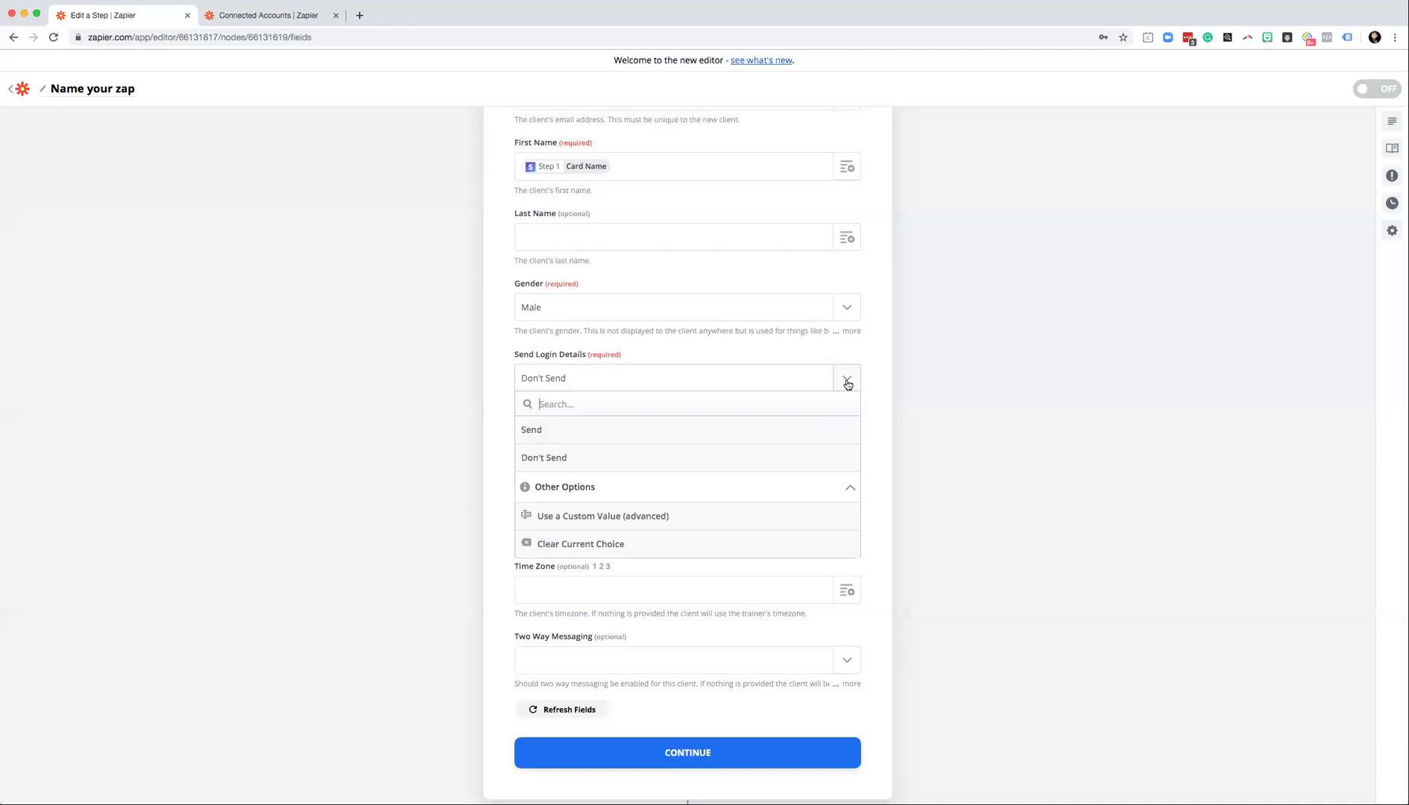
{"action": "left_click", "coordinate": [598, 435]}
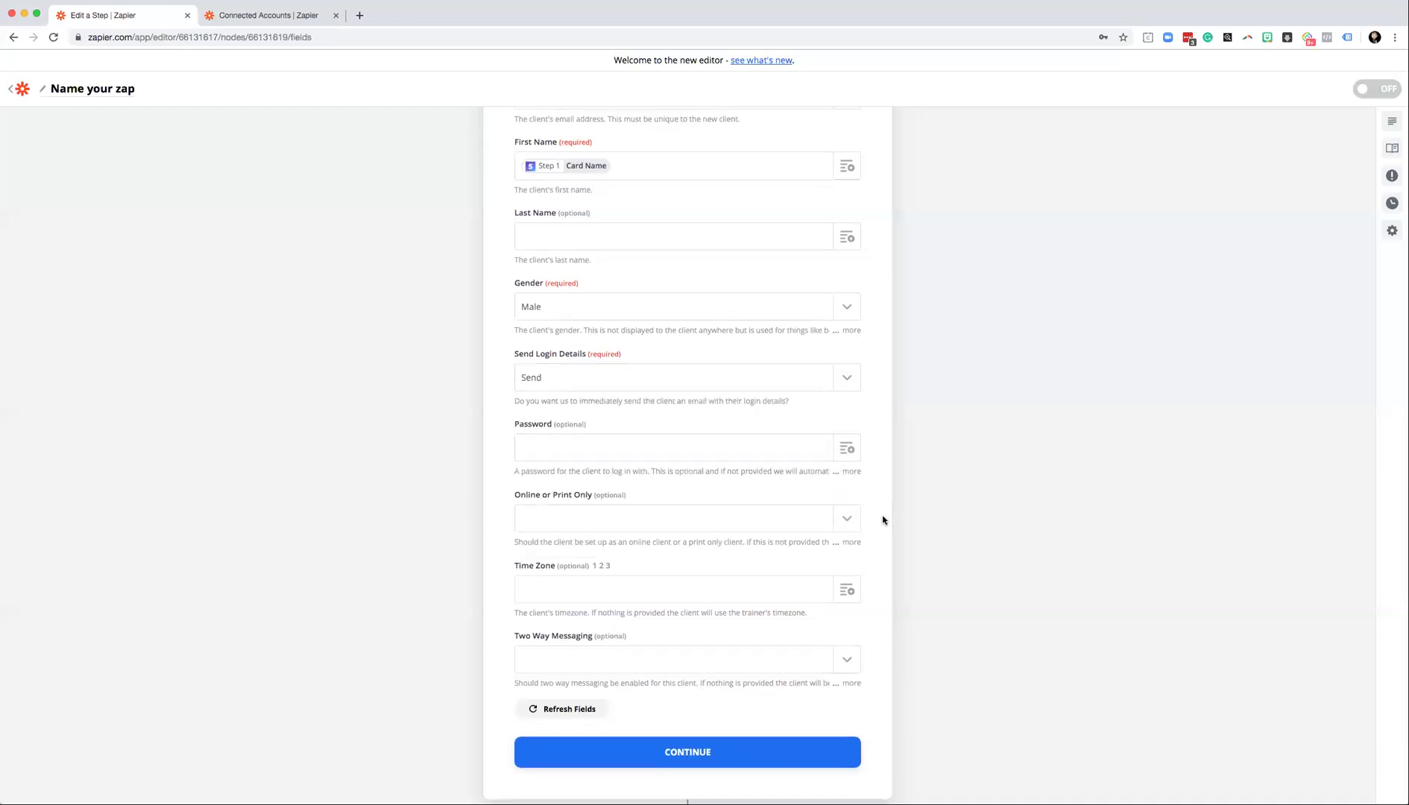
Leave the remaining optional client fields blank, continue to the Send Data stage and skip the client test.
{"action": "scroll", "coordinate": [885, 519], "scroll_direction": "down", "scroll_amount": 2}
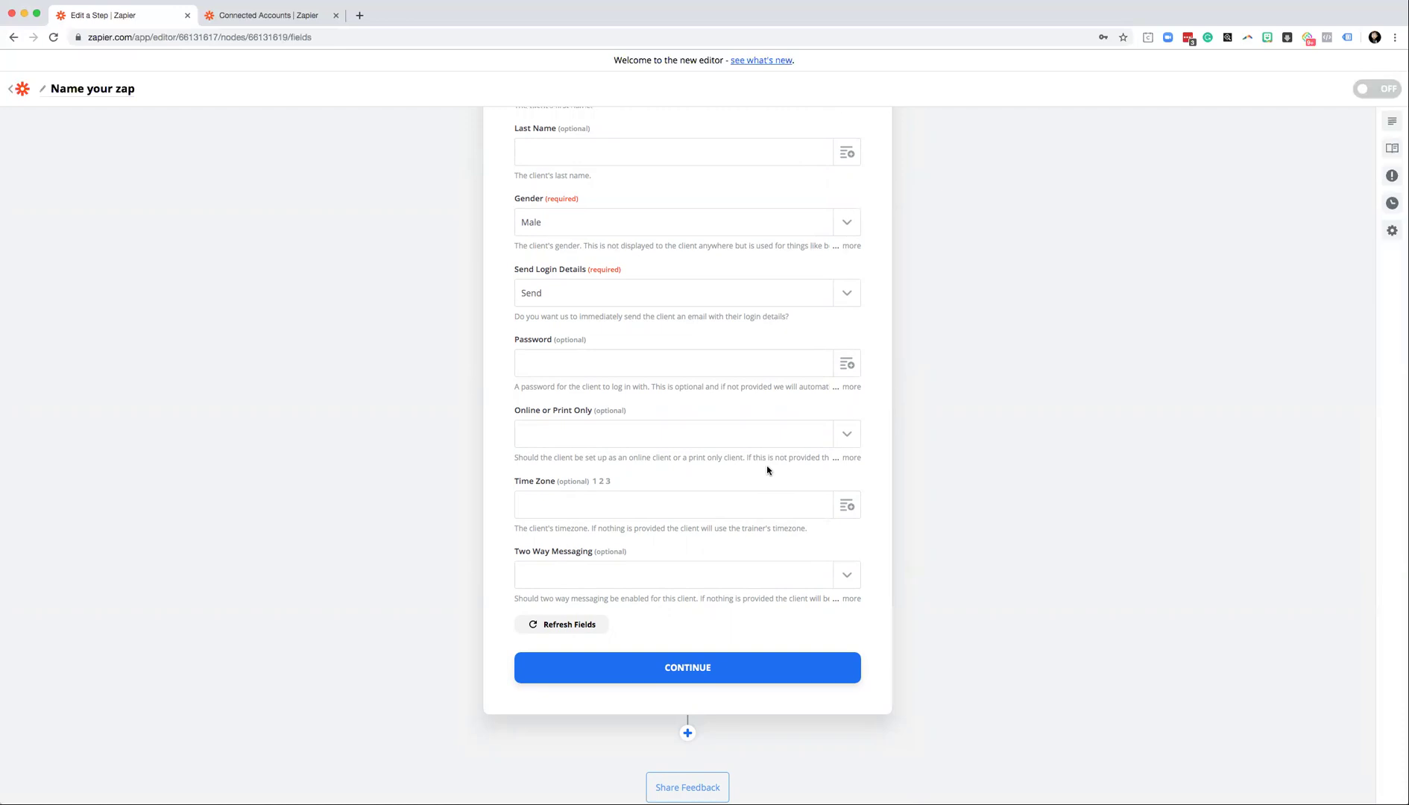
{"action": "scroll", "coordinate": [872, 486], "scroll_direction": "down", "scroll_amount": 1}
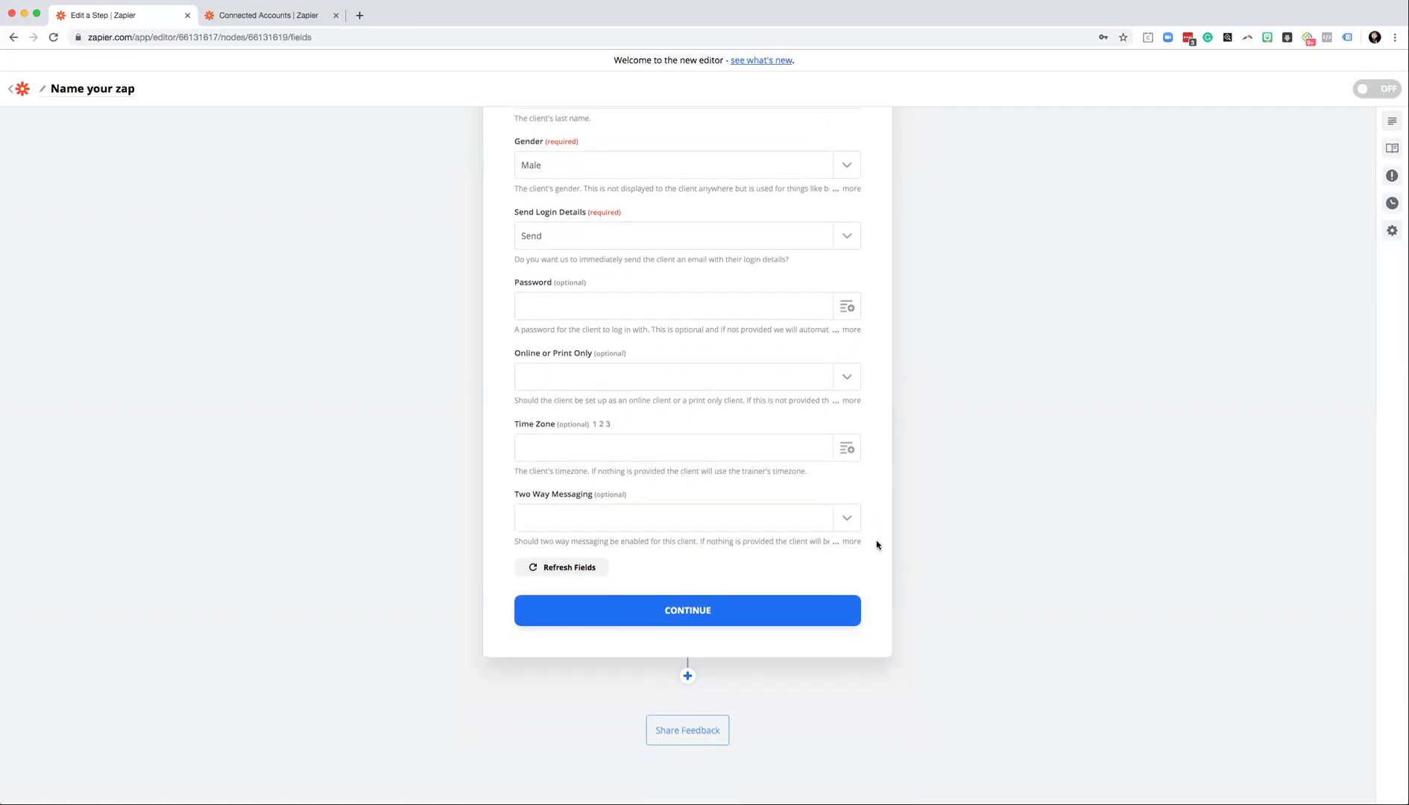
{"action": "scroll", "coordinate": [875, 542], "scroll_direction": "down", "scroll_amount": 1}
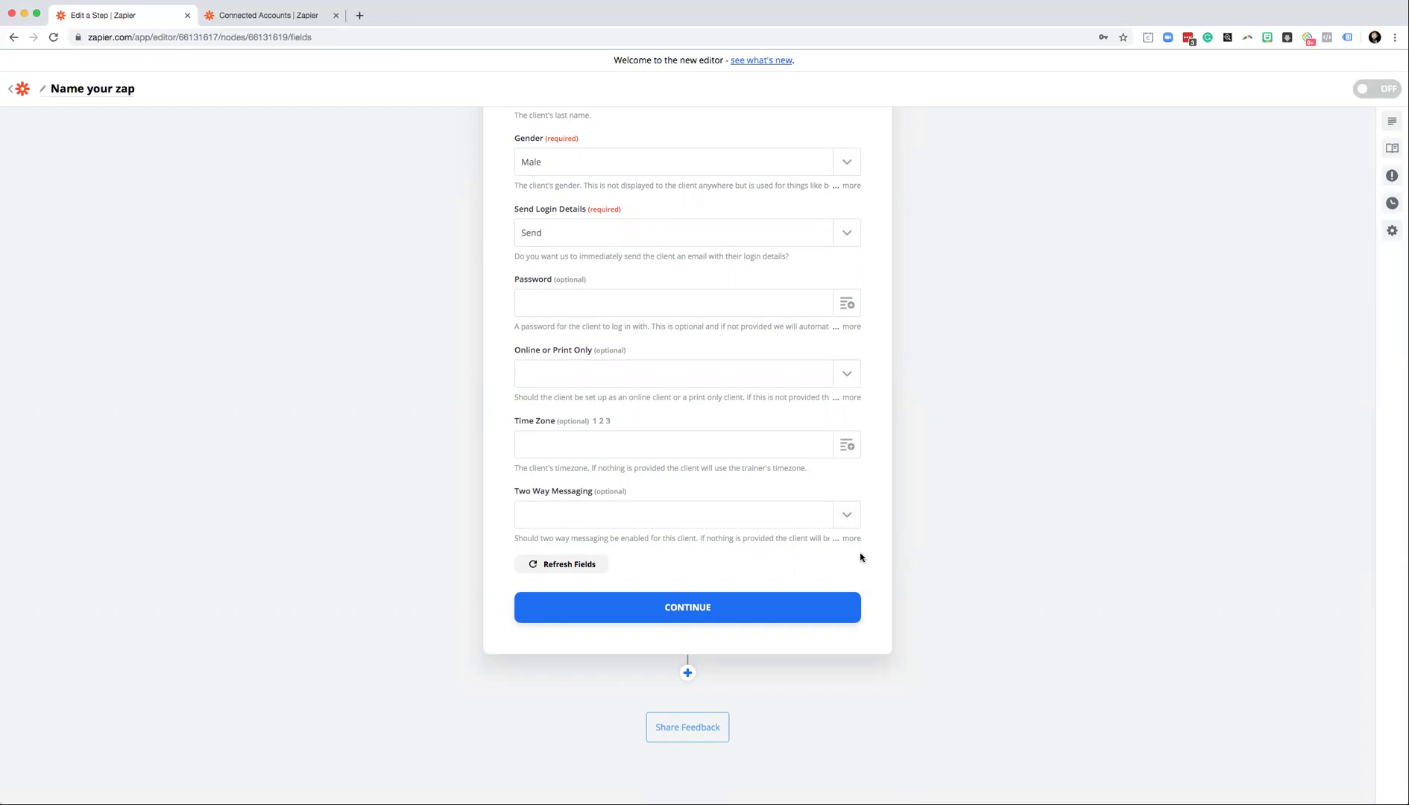
{"action": "scroll", "coordinate": [872, 562], "scroll_direction": "up", "scroll_amount": 3}
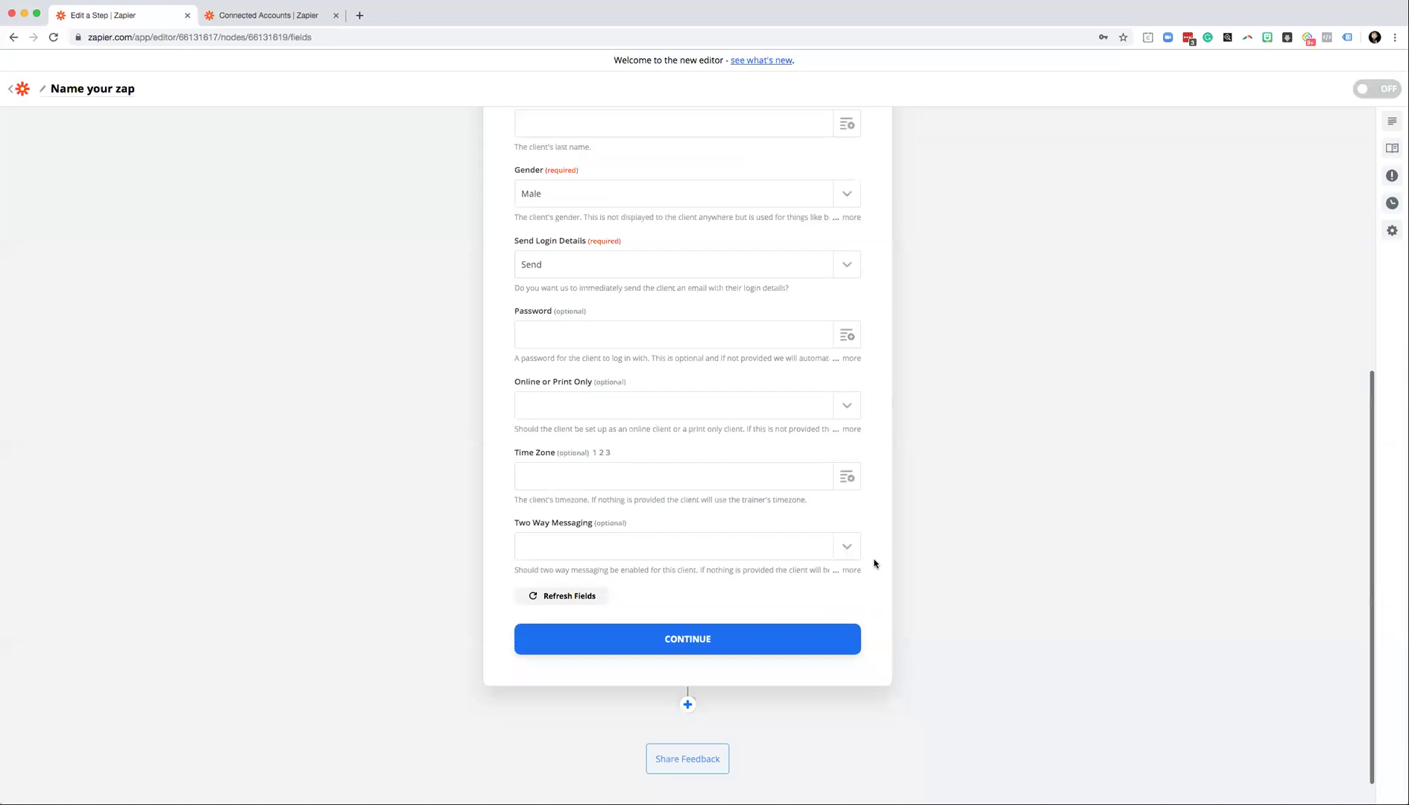
{"action": "scroll", "coordinate": [873, 564], "scroll_direction": "down", "scroll_amount": 2}
{"action": "left_click", "coordinate": [679, 626]}
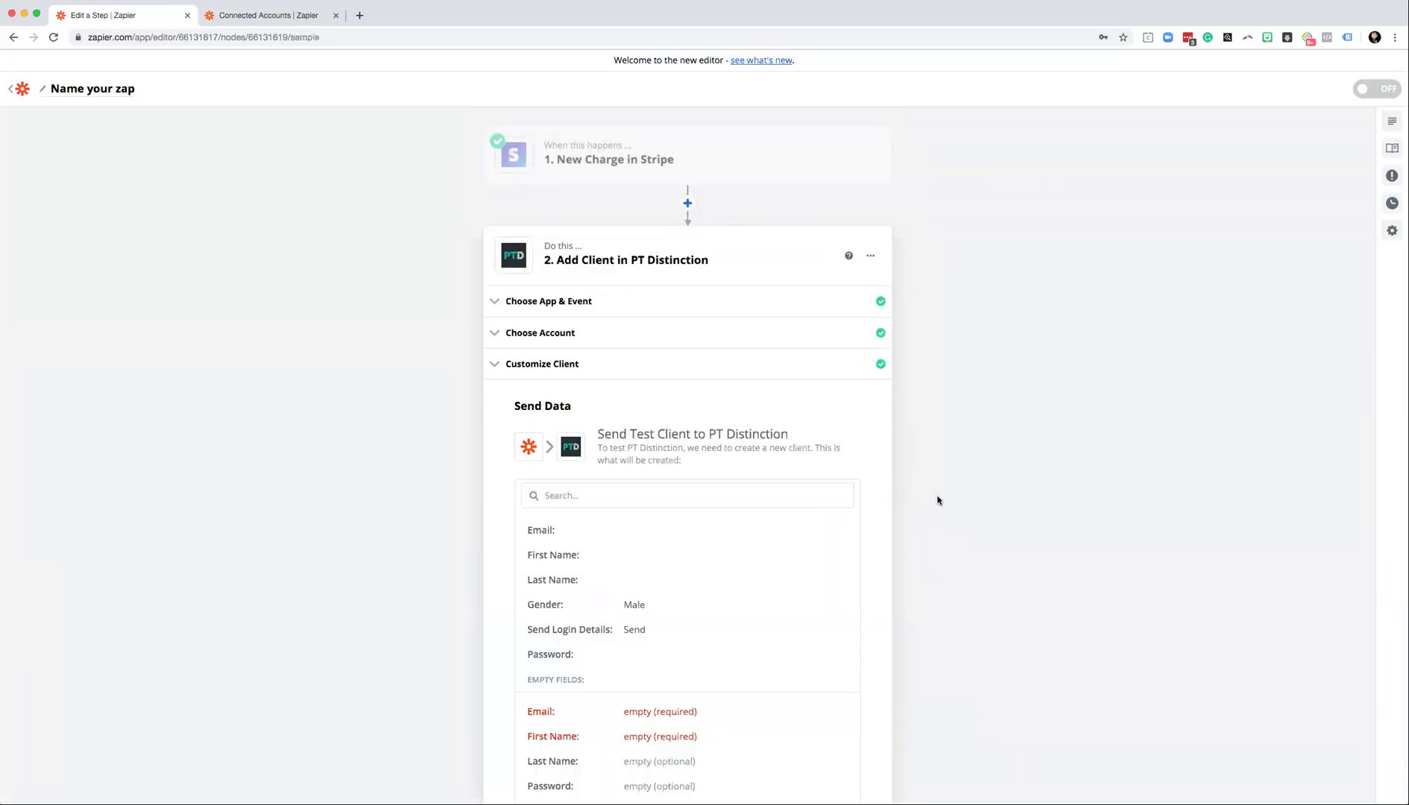
{"action": "scroll", "coordinate": [868, 451], "scroll_direction": "down", "scroll_amount": 5}
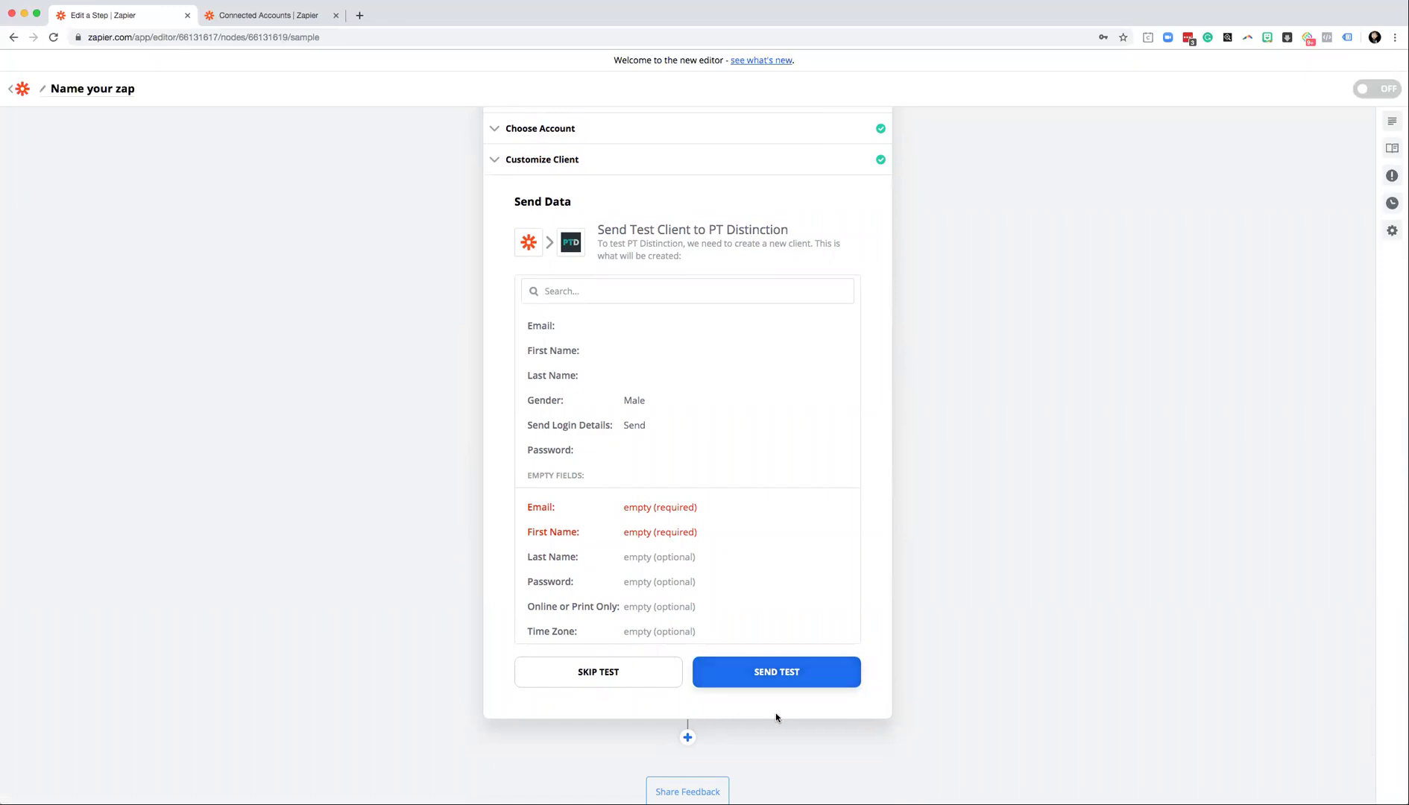
{"action": "left_click", "coordinate": [606, 673]}
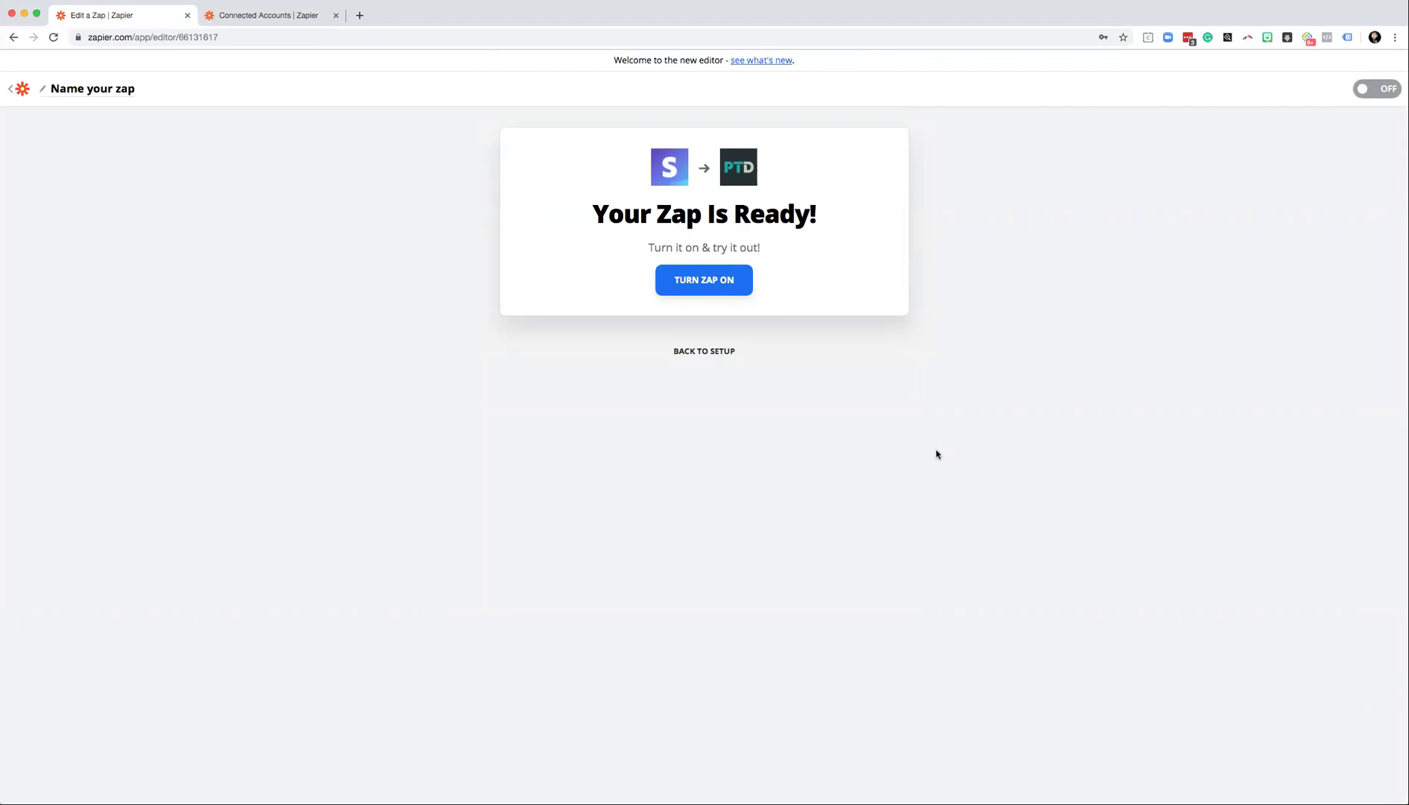
Name the zap Test PTD and return to its setup.
{"action": "left_click", "coordinate": [87, 88]}
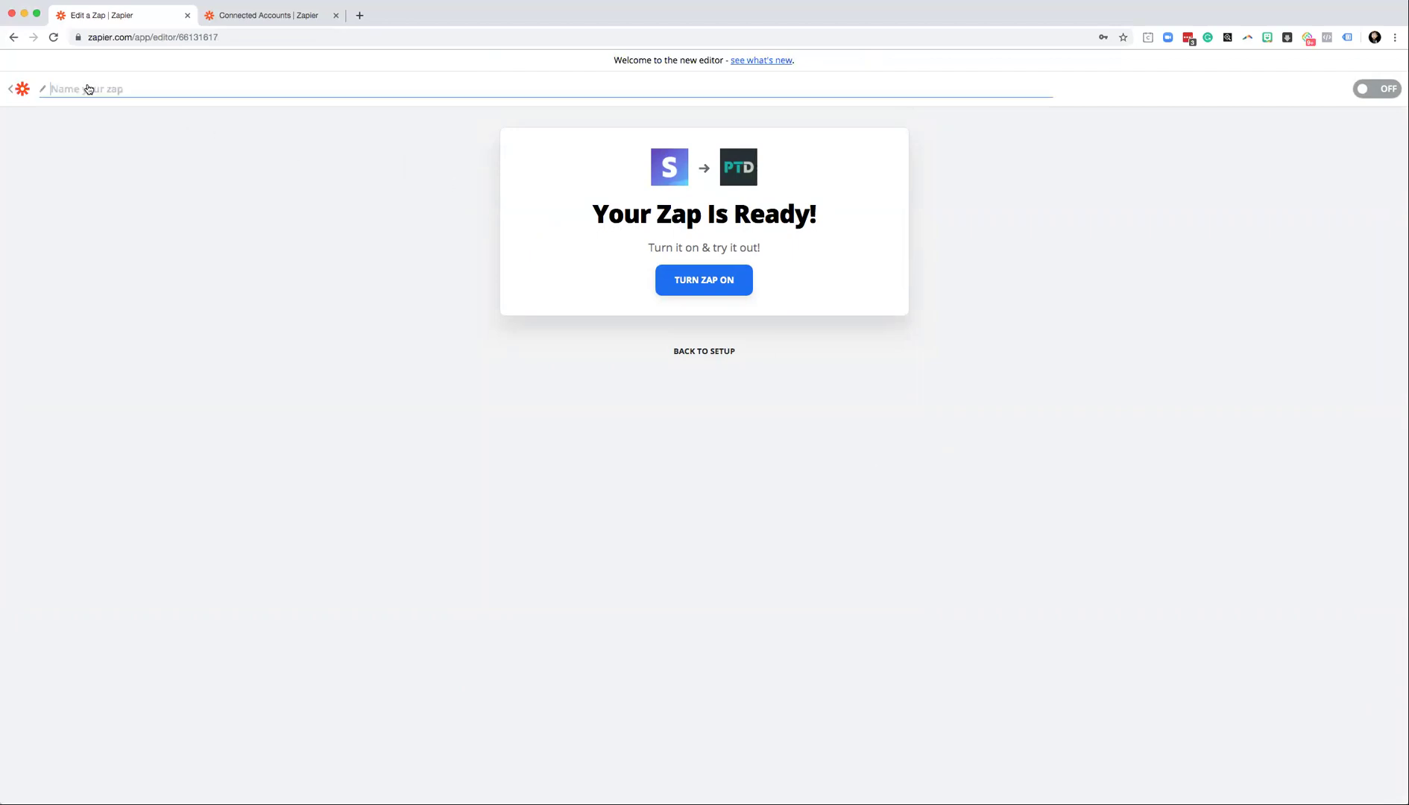
{"action": "type", "text": "Test PTD"}
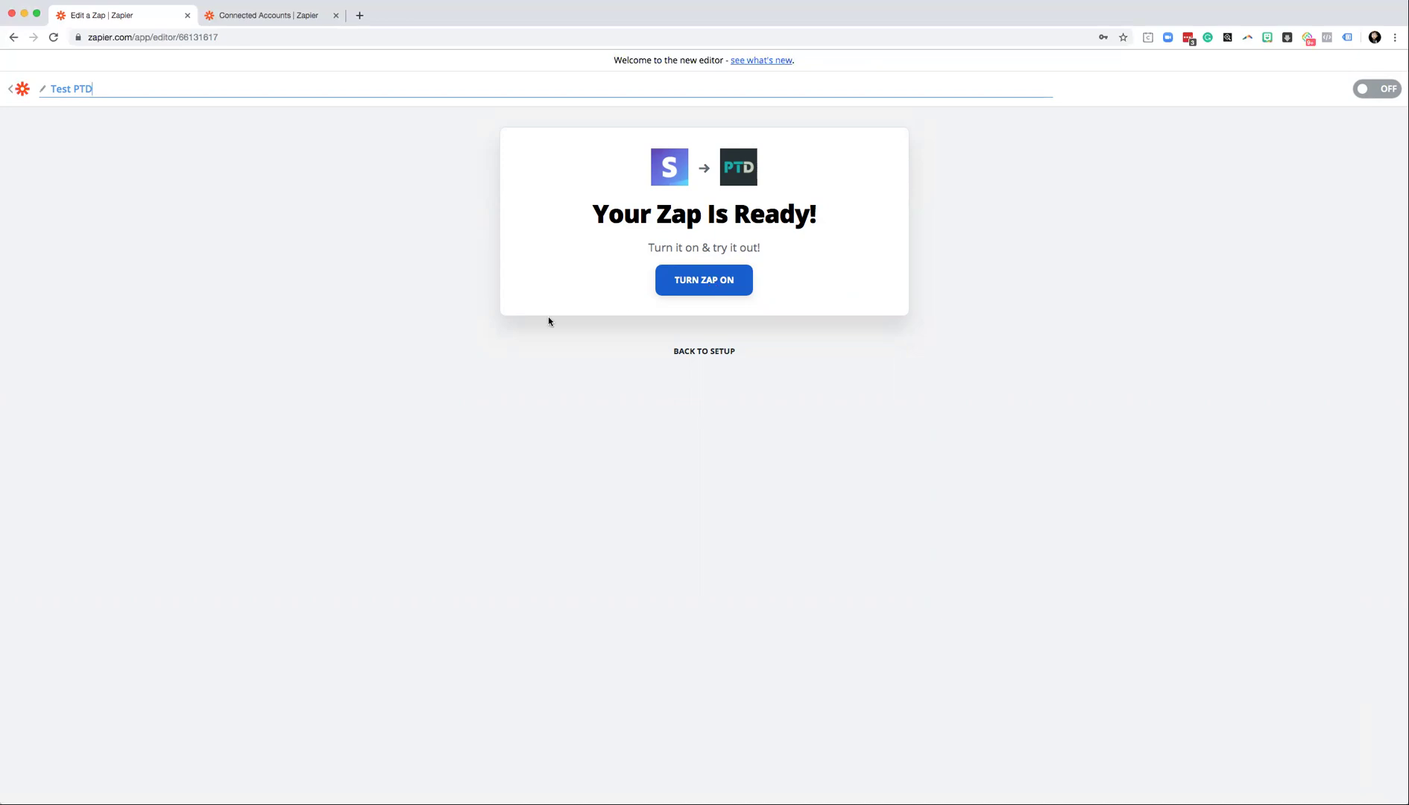
{"action": "left_click", "coordinate": [699, 352]}
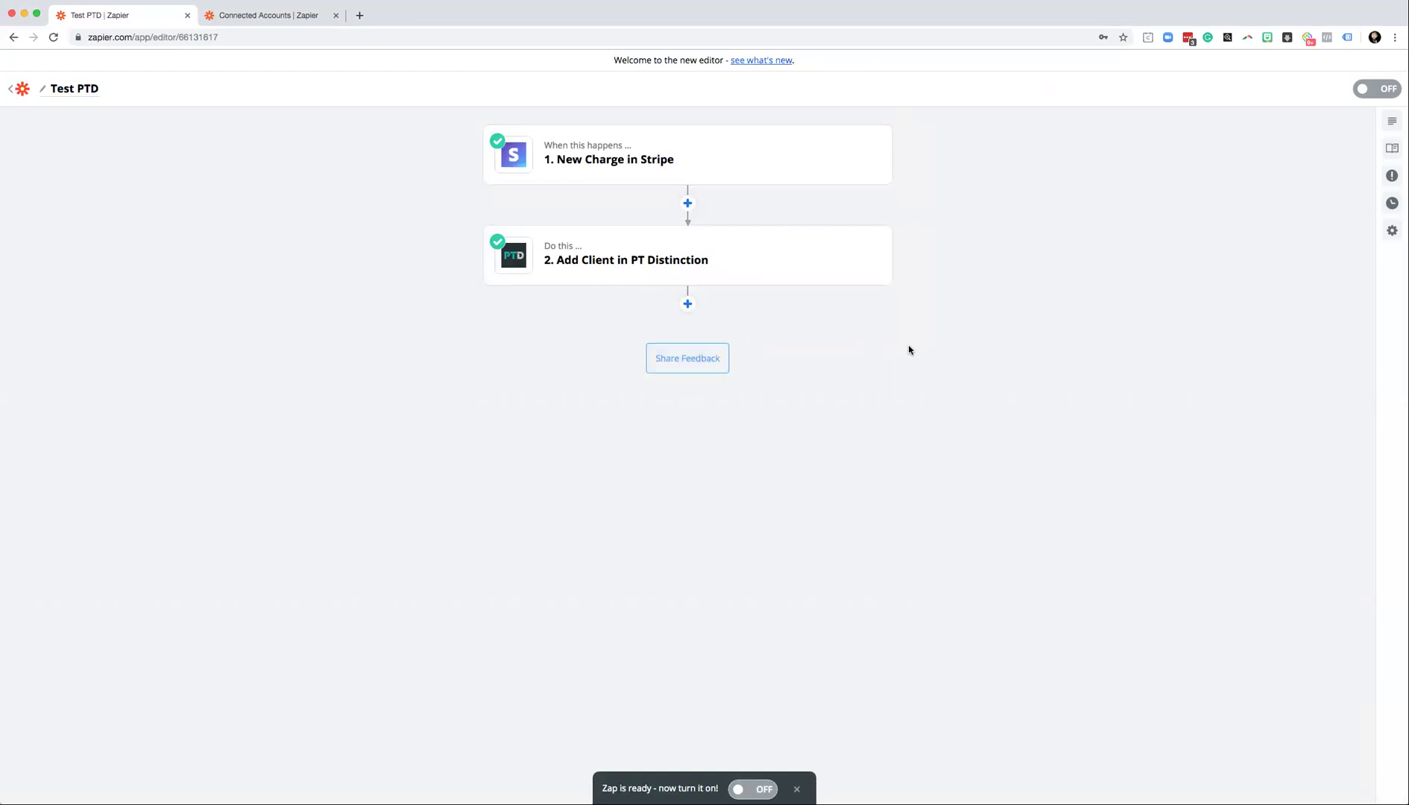
Add a third step after Add Client, searching for Pt and choosing PT Distinction as its app.
{"action": "mouse_move", "coordinate": [739, 183]}
{"action": "left_click", "coordinate": [685, 302]}
{"action": "scroll", "coordinate": [770, 475], "scroll_direction": "down", "scroll_amount": 2}
{"action": "scroll", "coordinate": [770, 475], "scroll_direction": "up", "scroll_amount": 2}
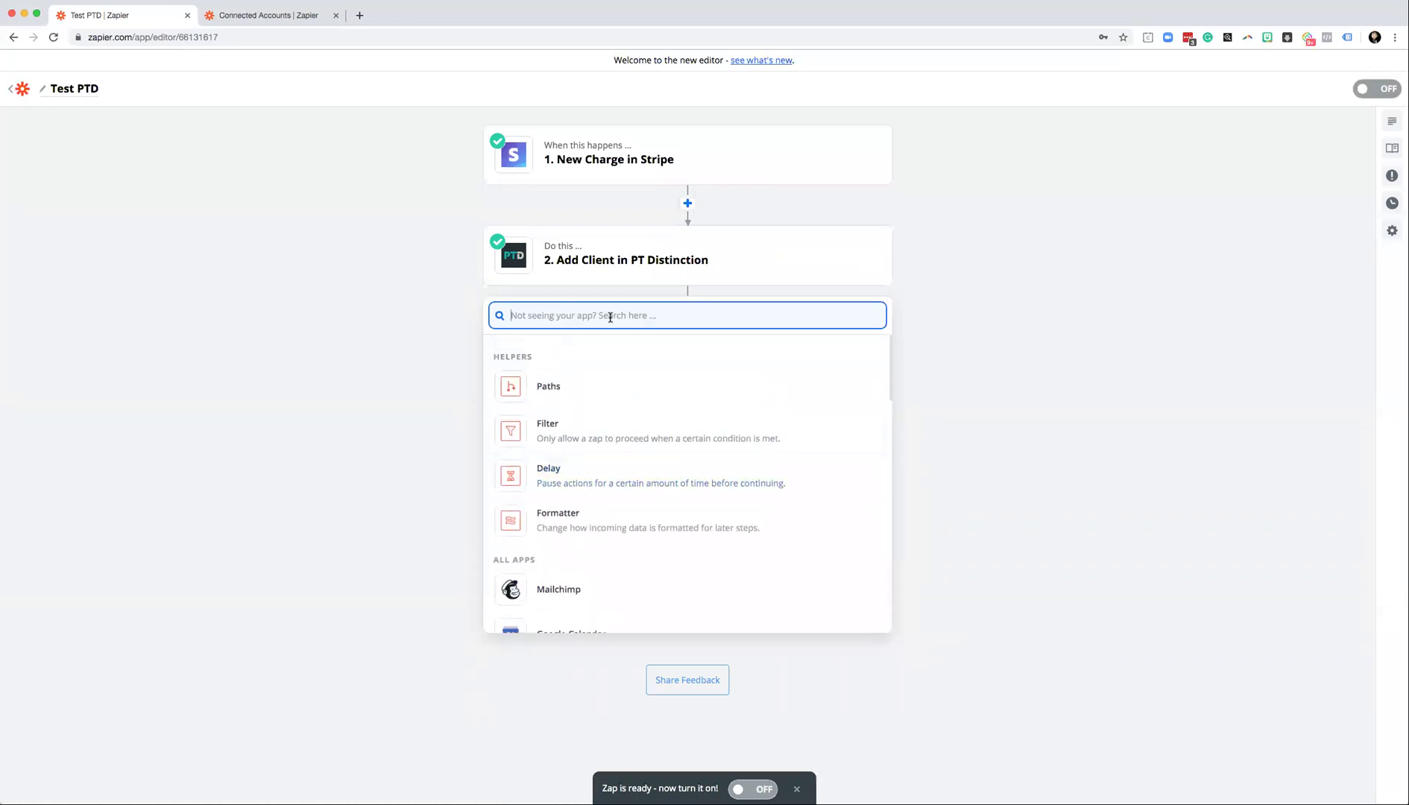
{"action": "type", "text": "Pt"}
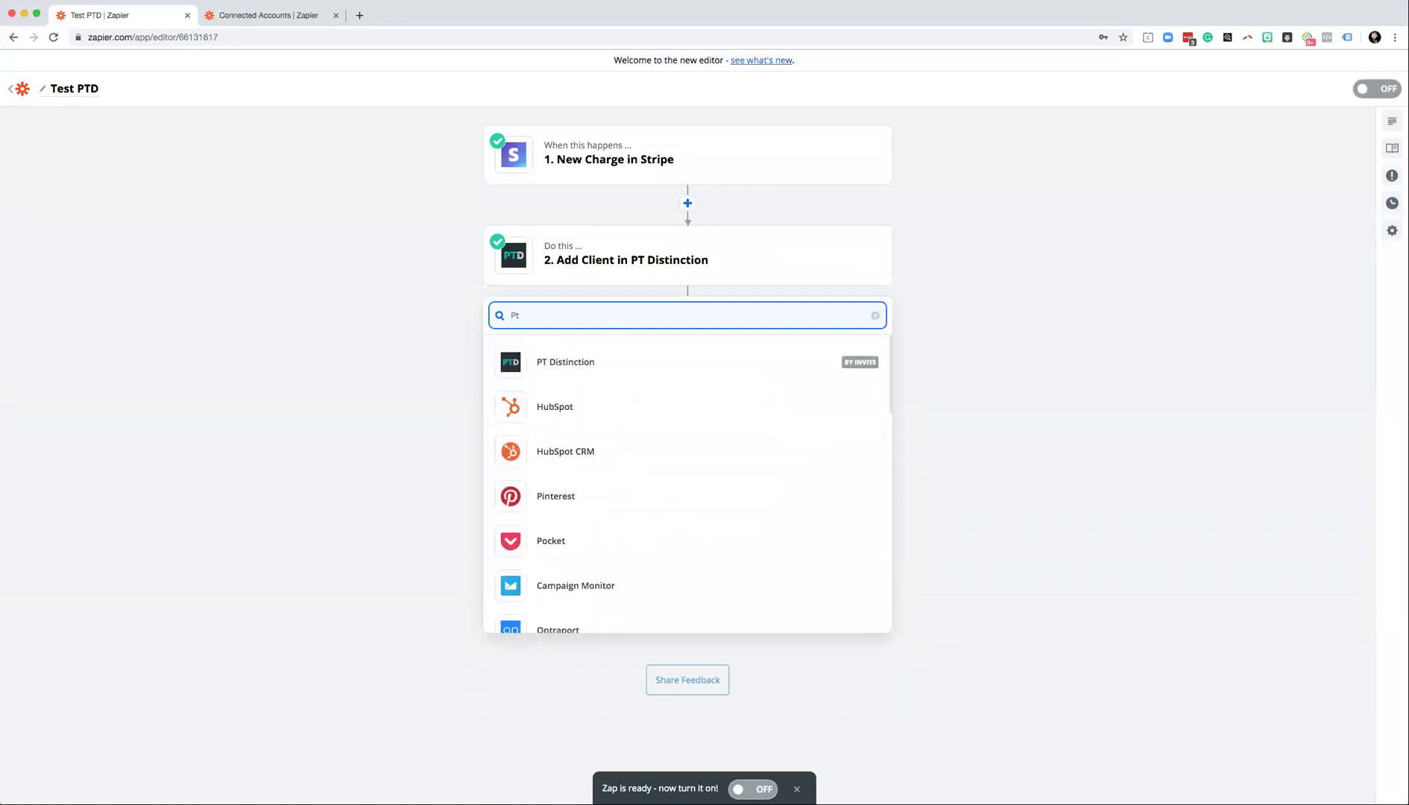
{"action": "left_click", "coordinate": [588, 365]}
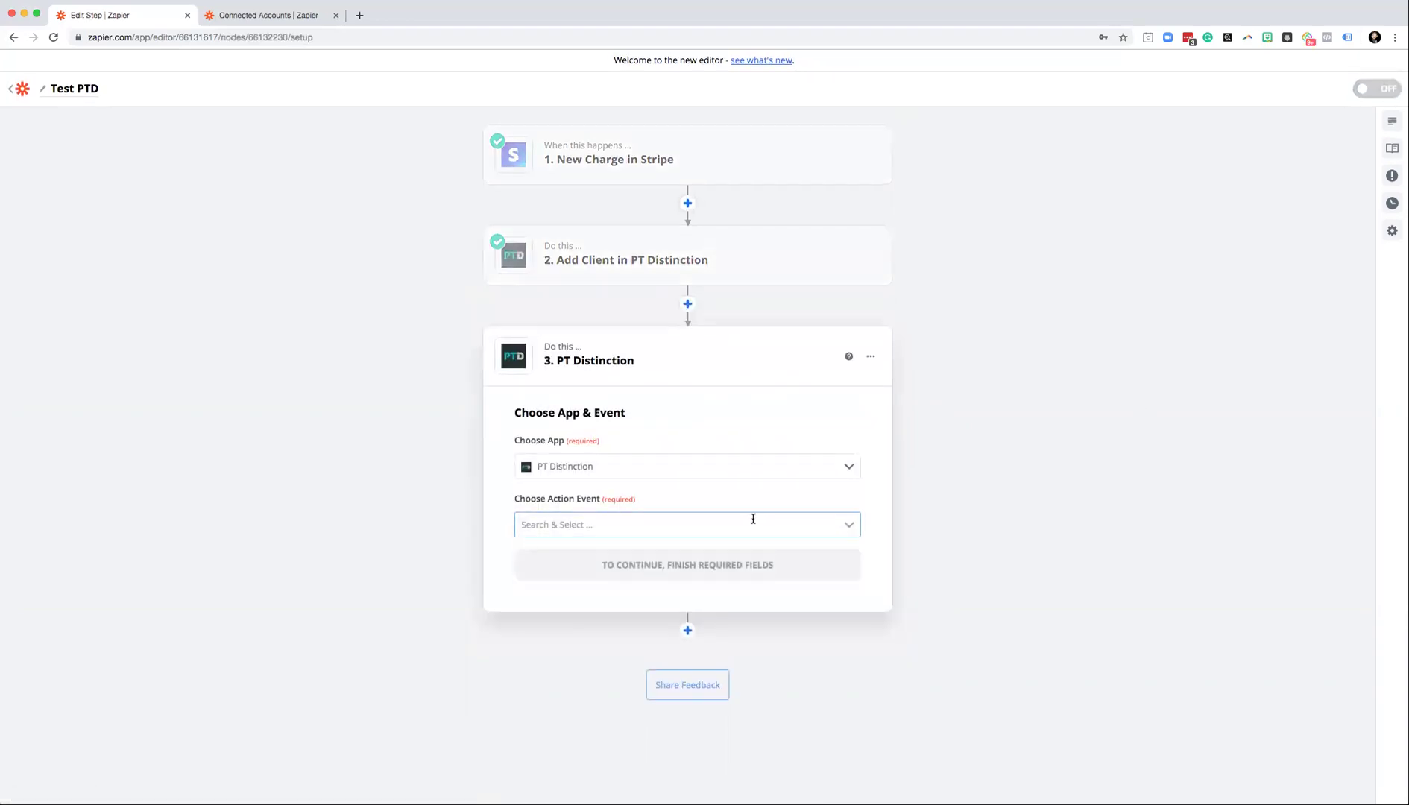
Set the third step's action event to Add Package to Client and continue to account selection.
{"action": "left_click", "coordinate": [849, 526]}
{"action": "scroll", "coordinate": [747, 608], "scroll_direction": "down", "scroll_amount": 5}
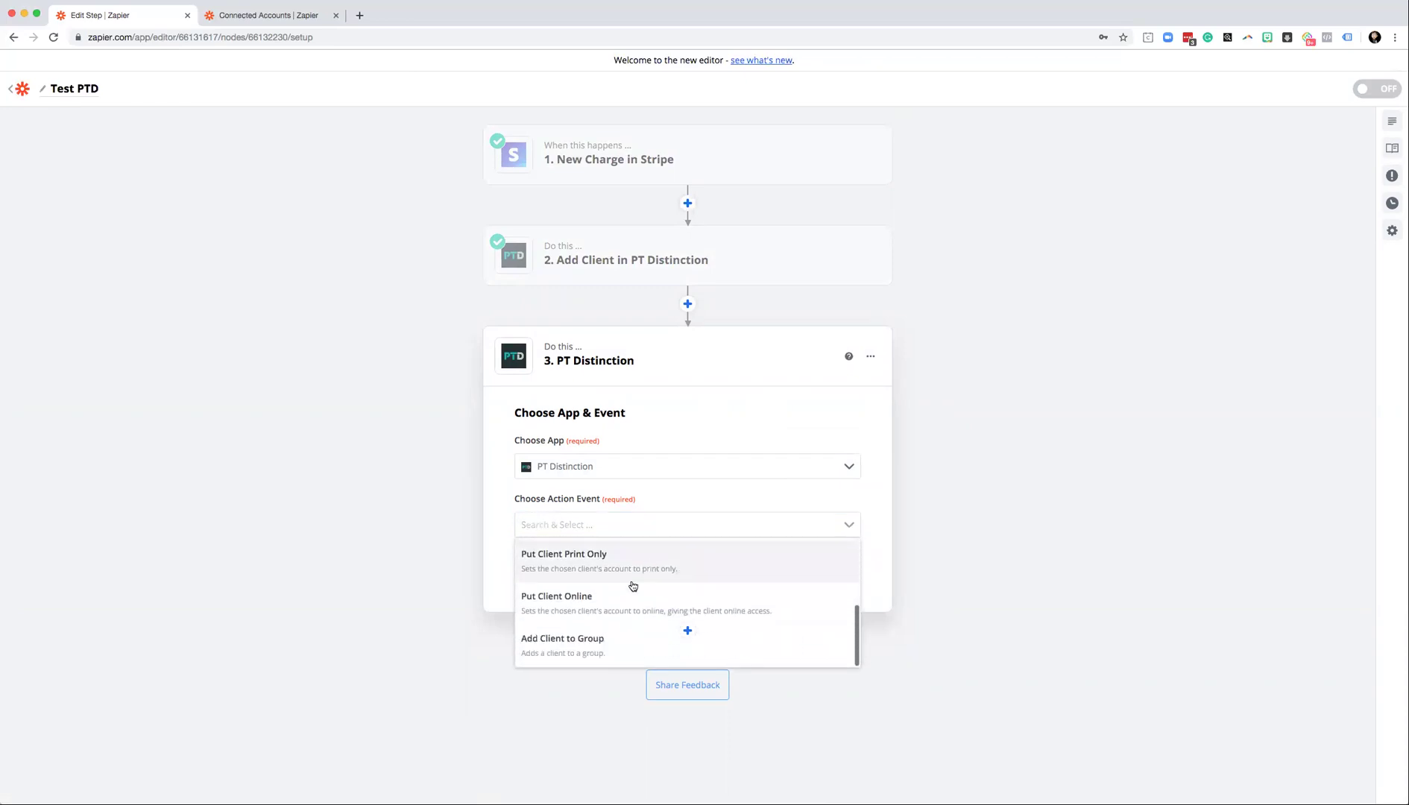
{"action": "scroll", "coordinate": [592, 643], "scroll_direction": "up", "scroll_amount": 2}
{"action": "scroll", "coordinate": [594, 639], "scroll_direction": "up", "scroll_amount": 1}
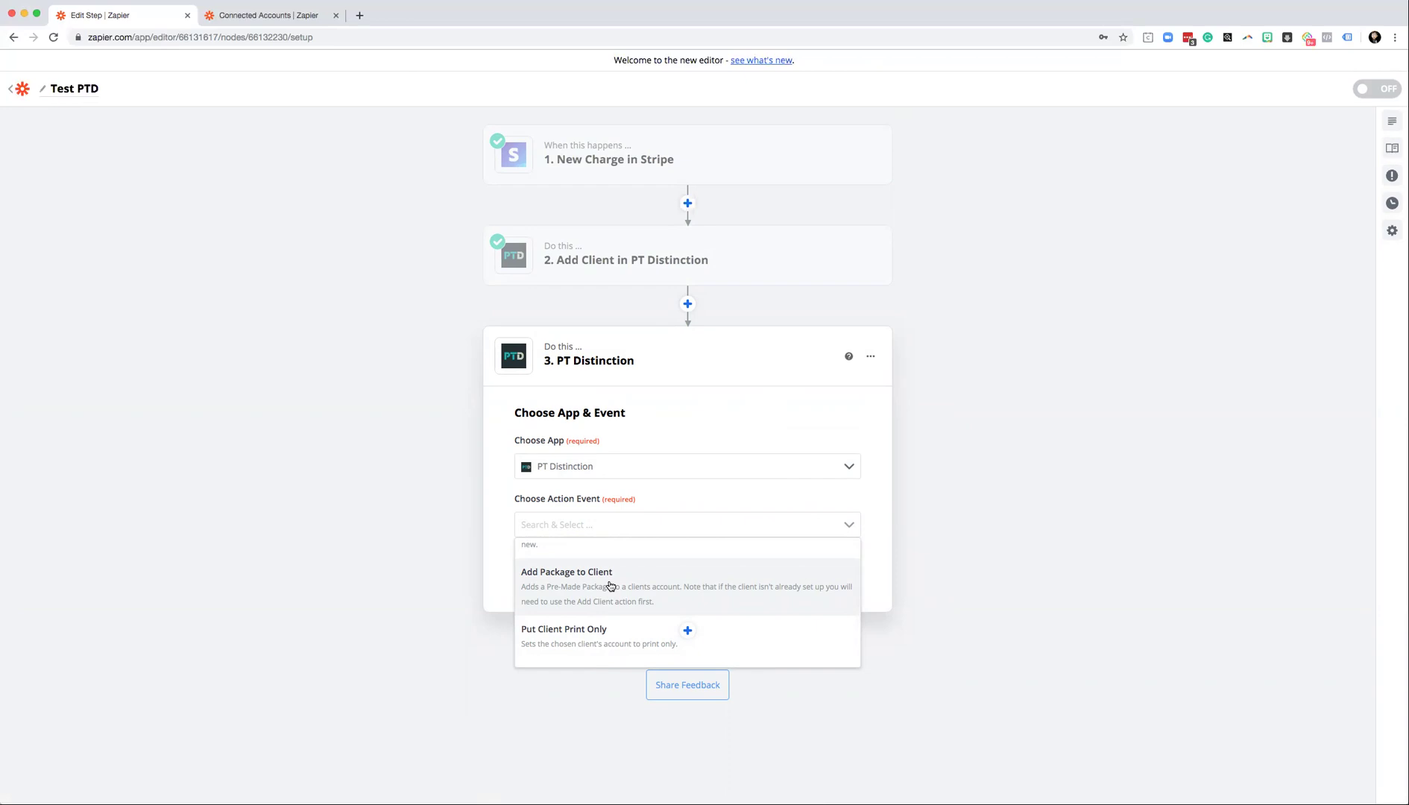
{"action": "scroll", "coordinate": [612, 589], "scroll_direction": "down", "scroll_amount": 2}
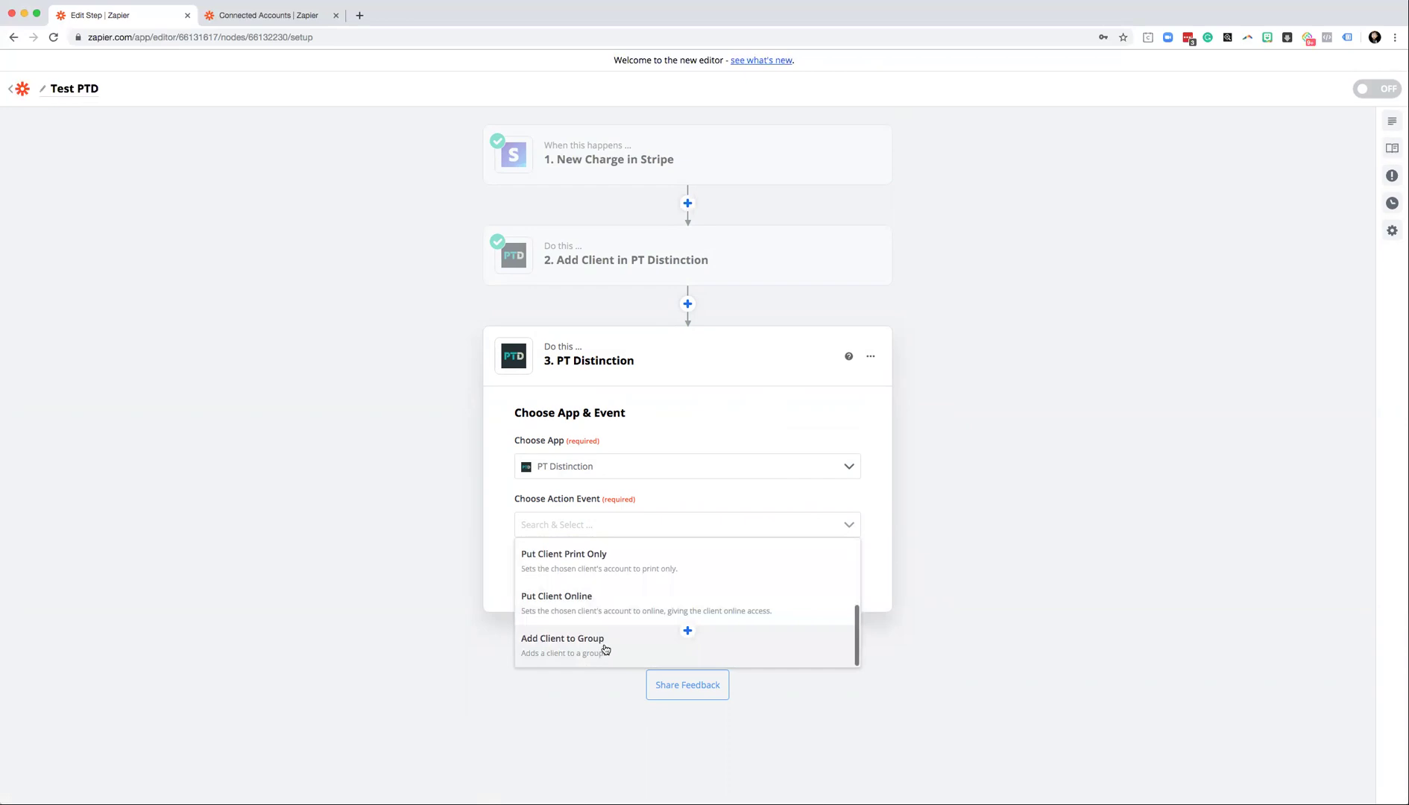
{"action": "scroll", "coordinate": [605, 646], "scroll_direction": "up", "scroll_amount": 1}
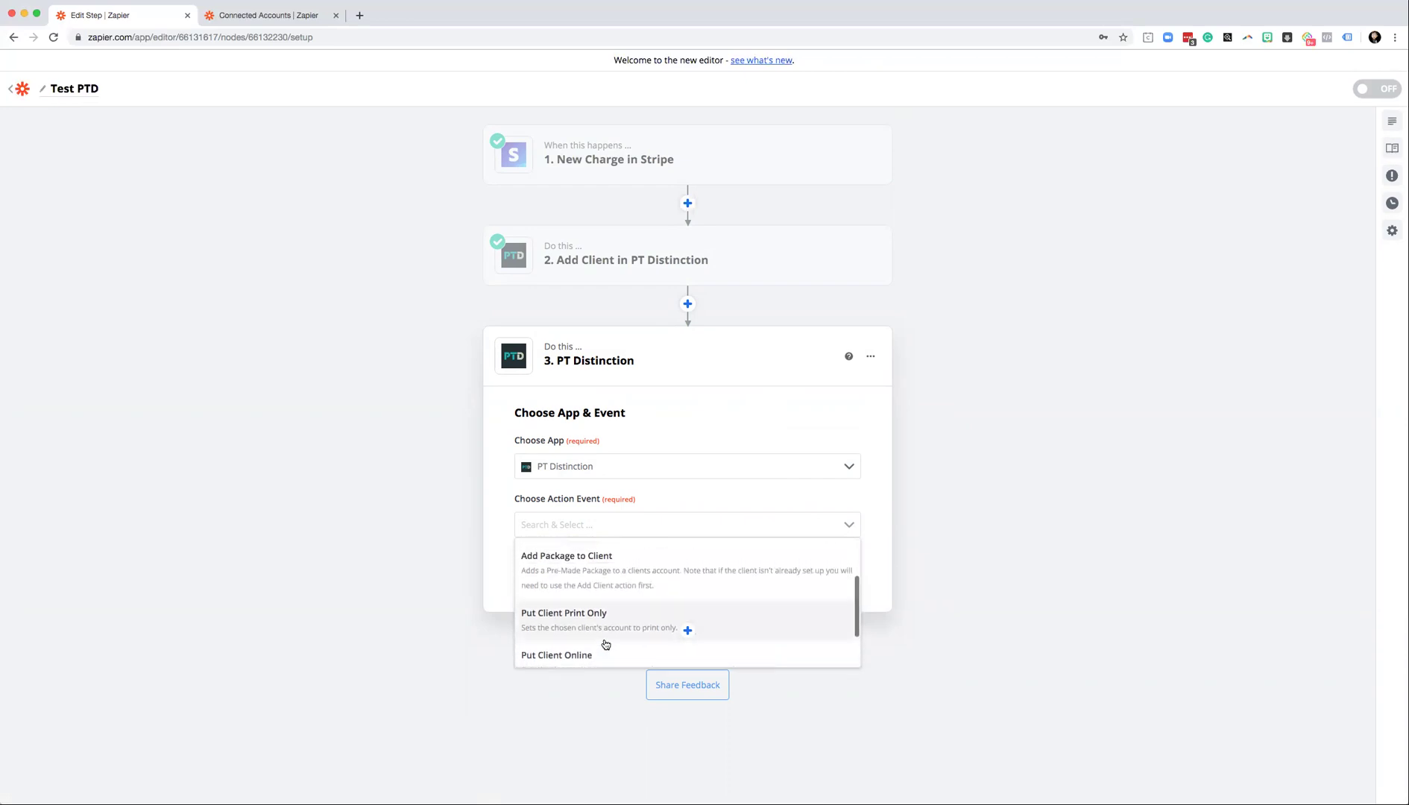
{"action": "left_click", "coordinate": [607, 570]}
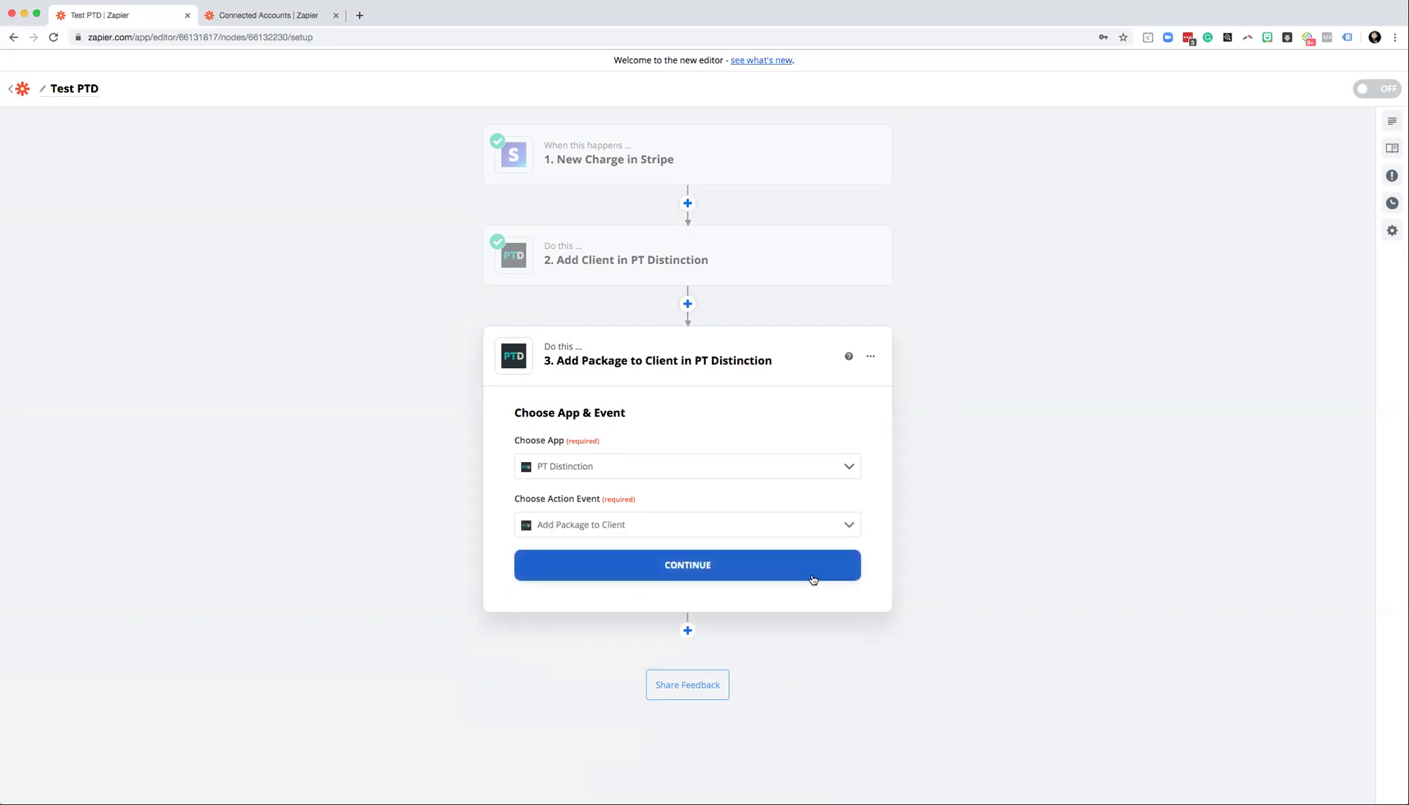
{"action": "left_click", "coordinate": [690, 568]}
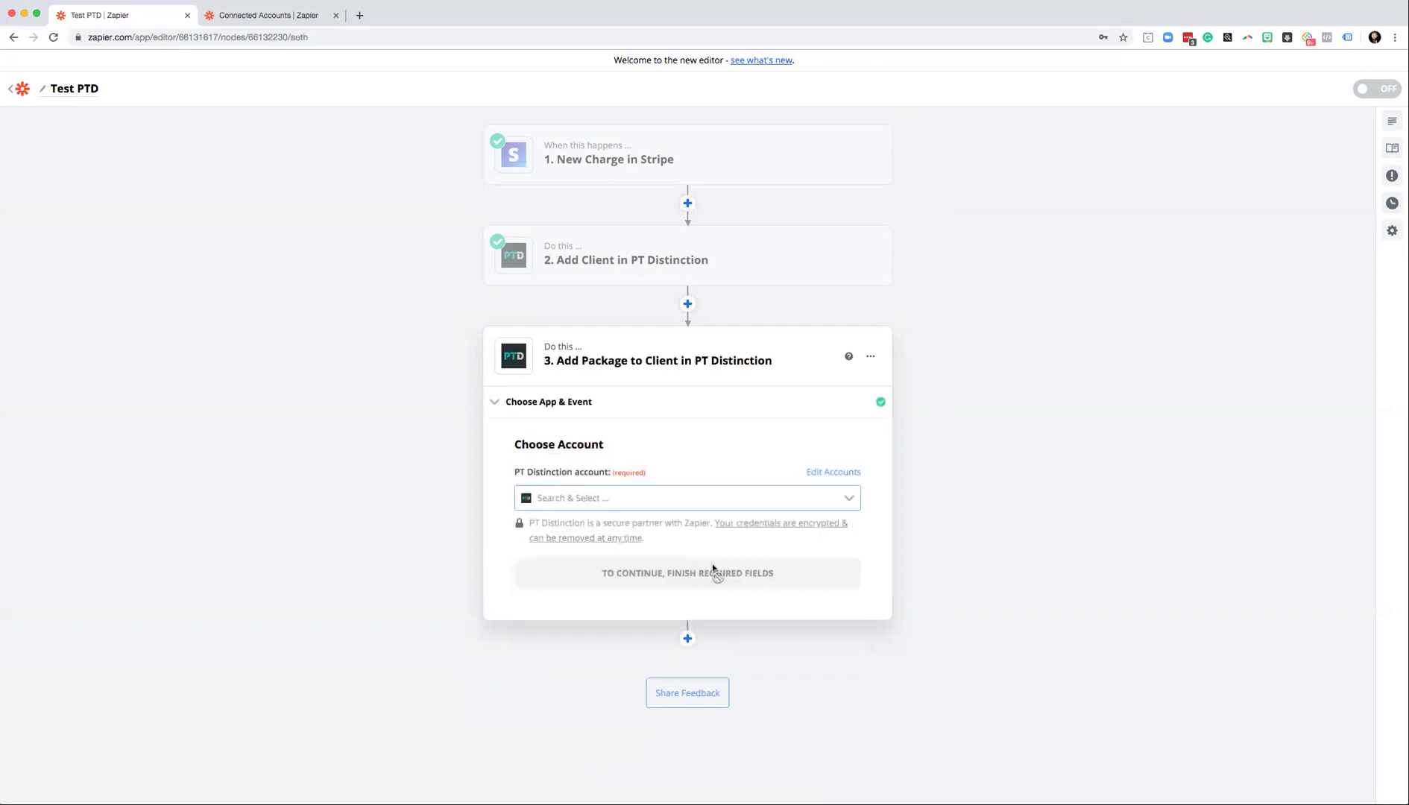
Choose the connected PT Distinction account for the Add Package to Client action and continue to the package fields.
{"action": "left_click", "coordinate": [835, 495]}
{"action": "left_click", "coordinate": [610, 537]}
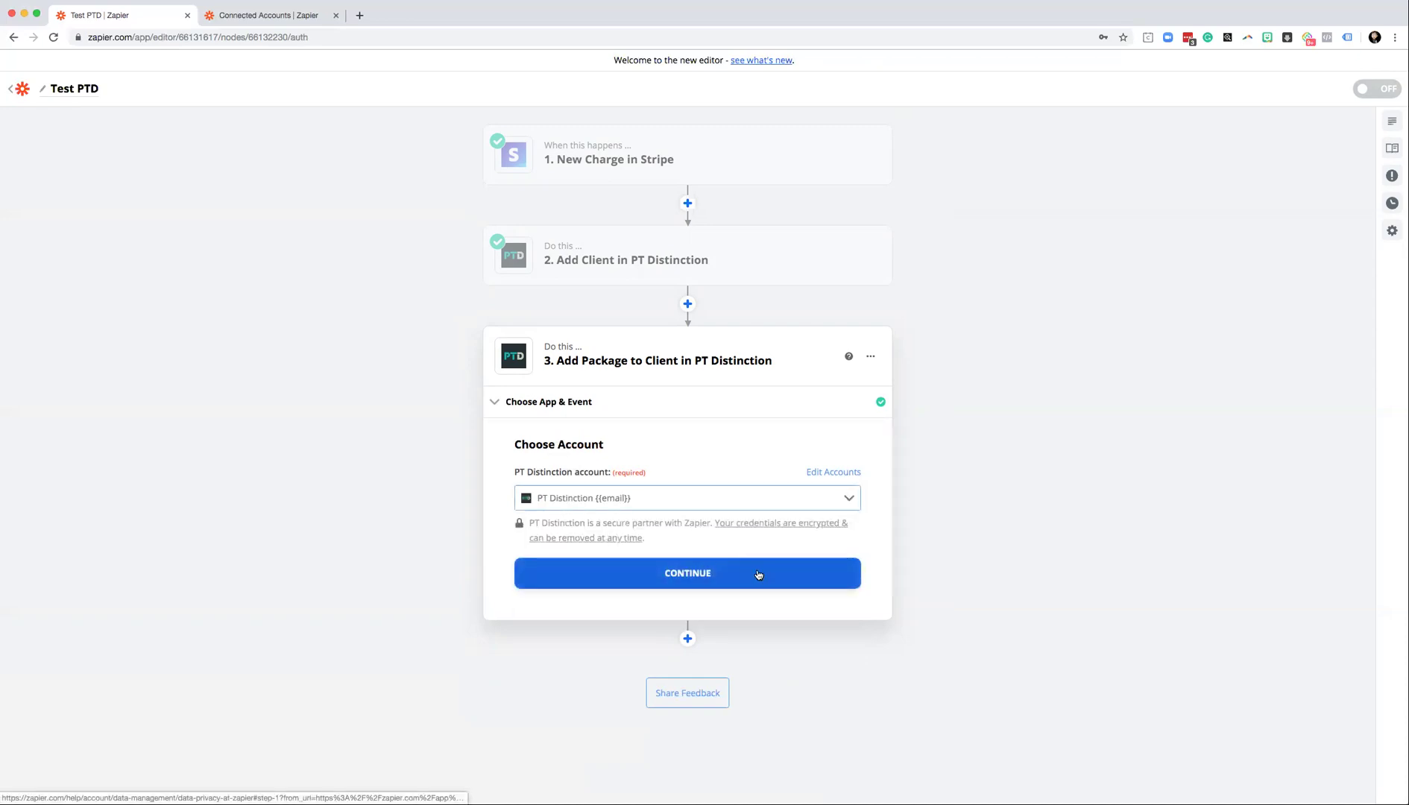
{"action": "left_click", "coordinate": [758, 573]}
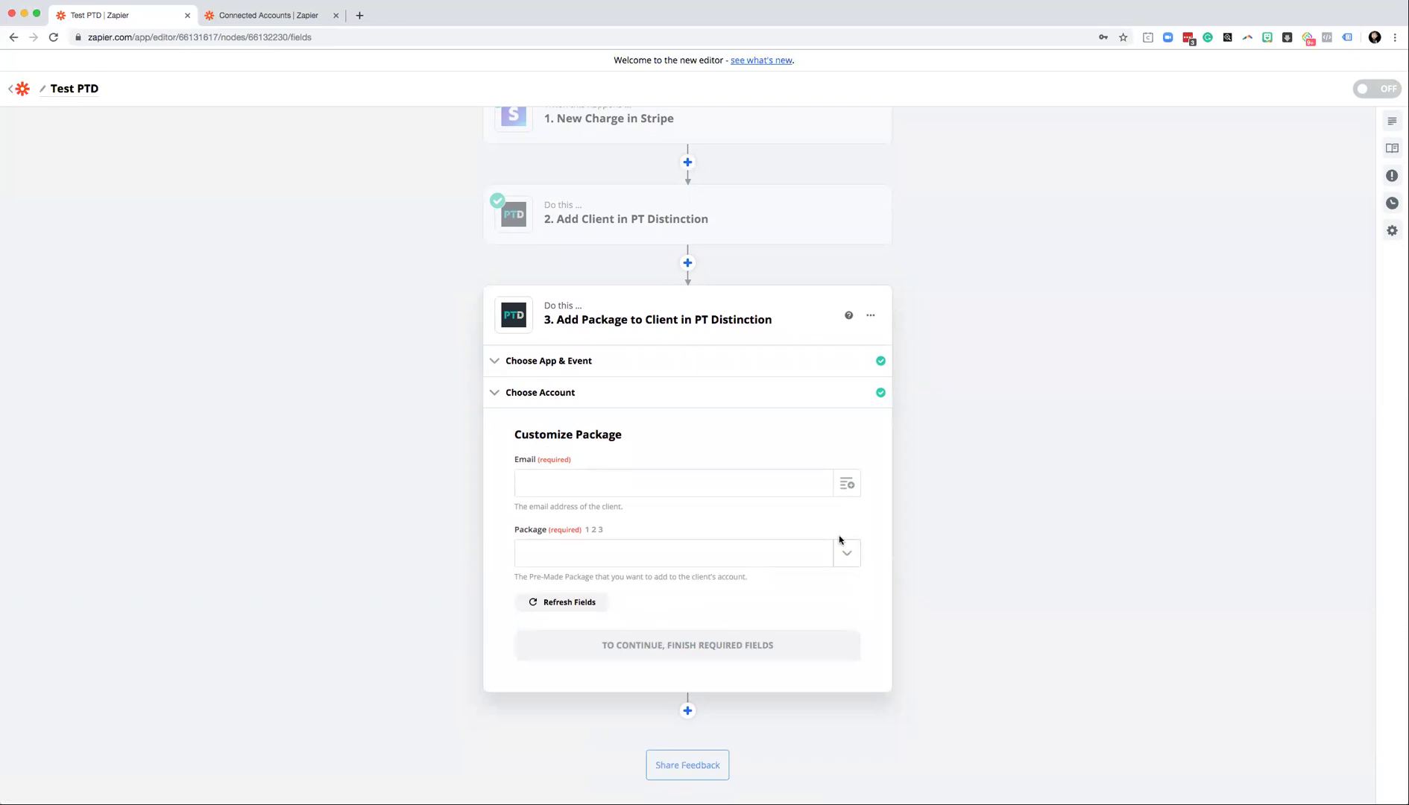
Map the Add Package to Client action's Email field to the Email value from the Add Client step.
{"action": "left_click", "coordinate": [847, 486]}
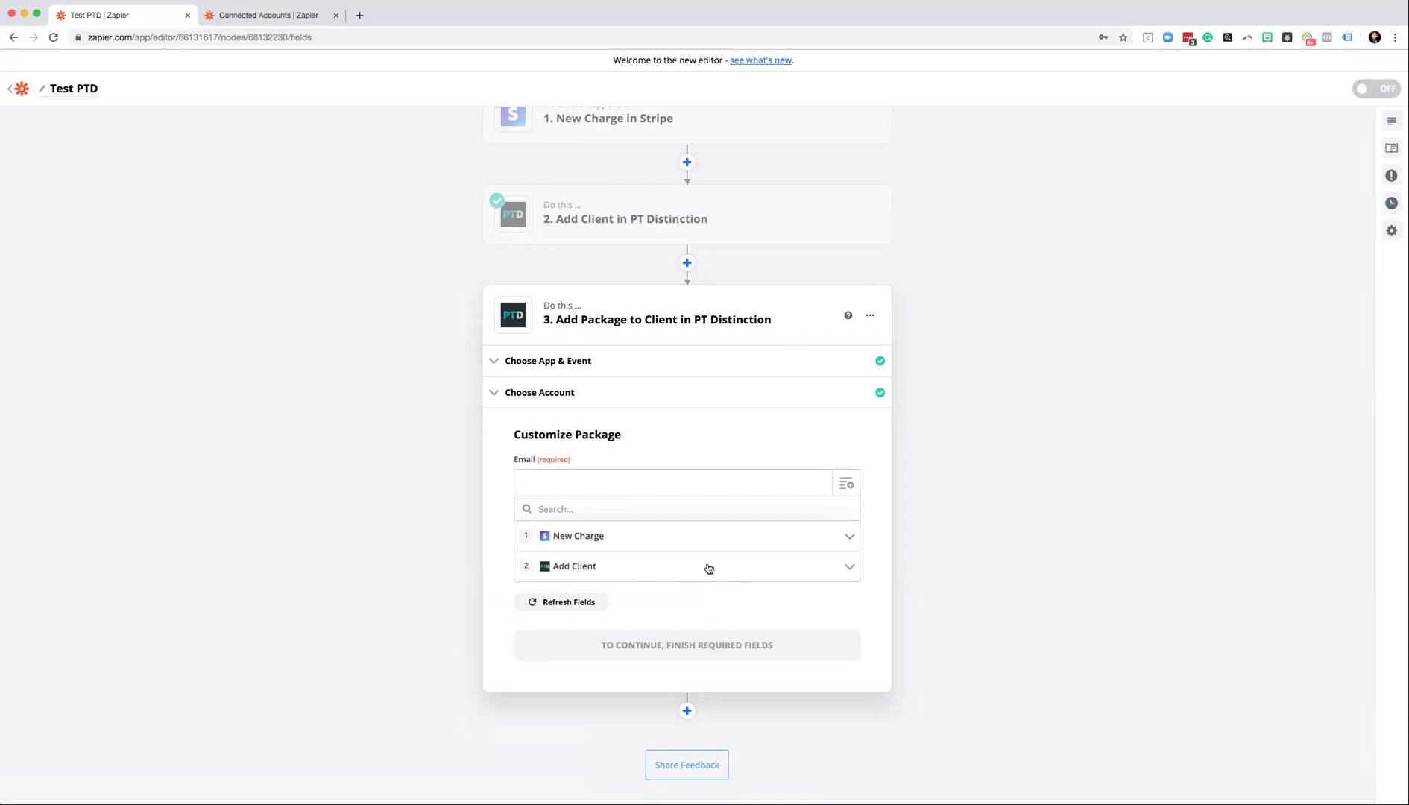
{"action": "scroll", "coordinate": [887, 525], "scroll_direction": "up", "scroll_amount": 1}
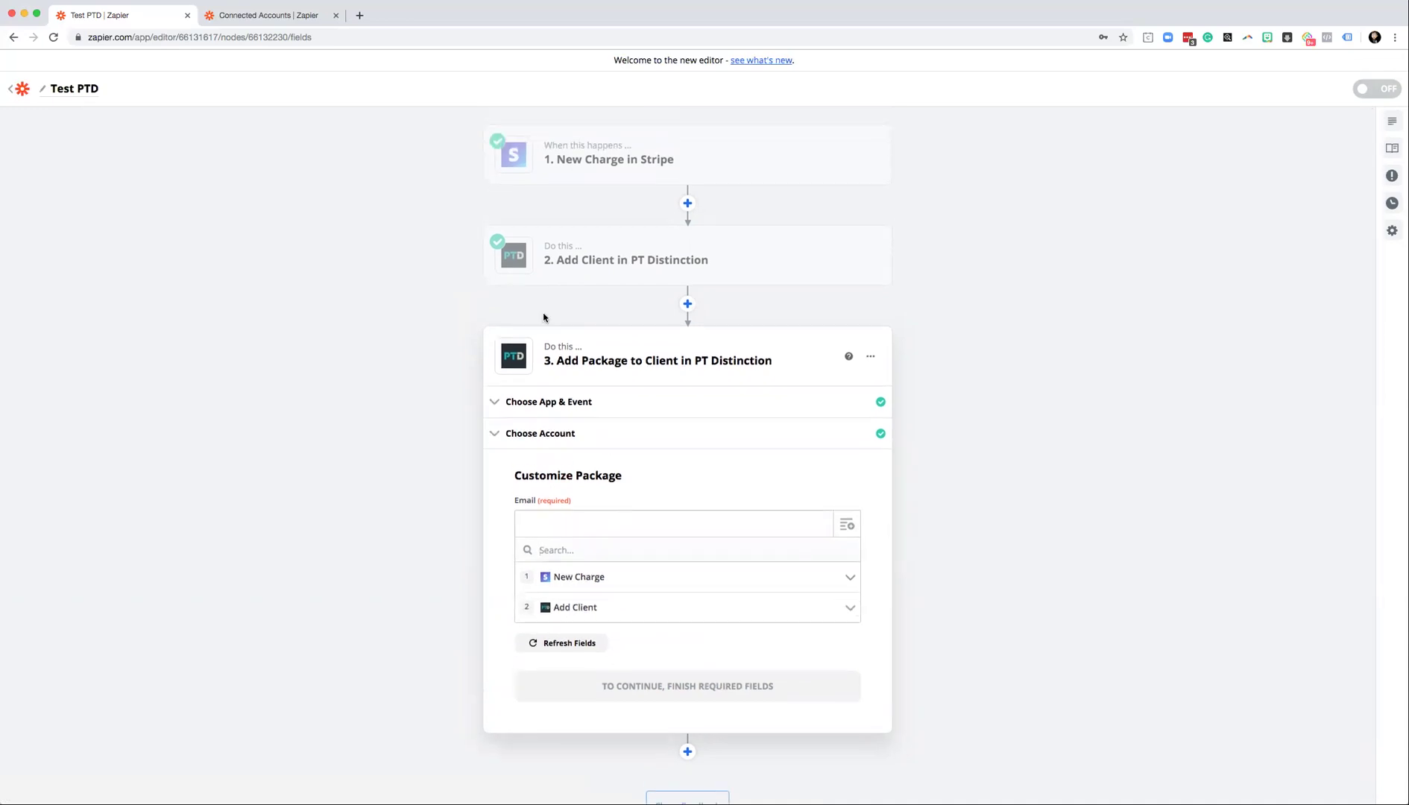
{"action": "mouse_move", "coordinate": [683, 257]}
{"action": "mouse_move", "coordinate": [638, 258]}
{"action": "left_click", "coordinate": [628, 613]}
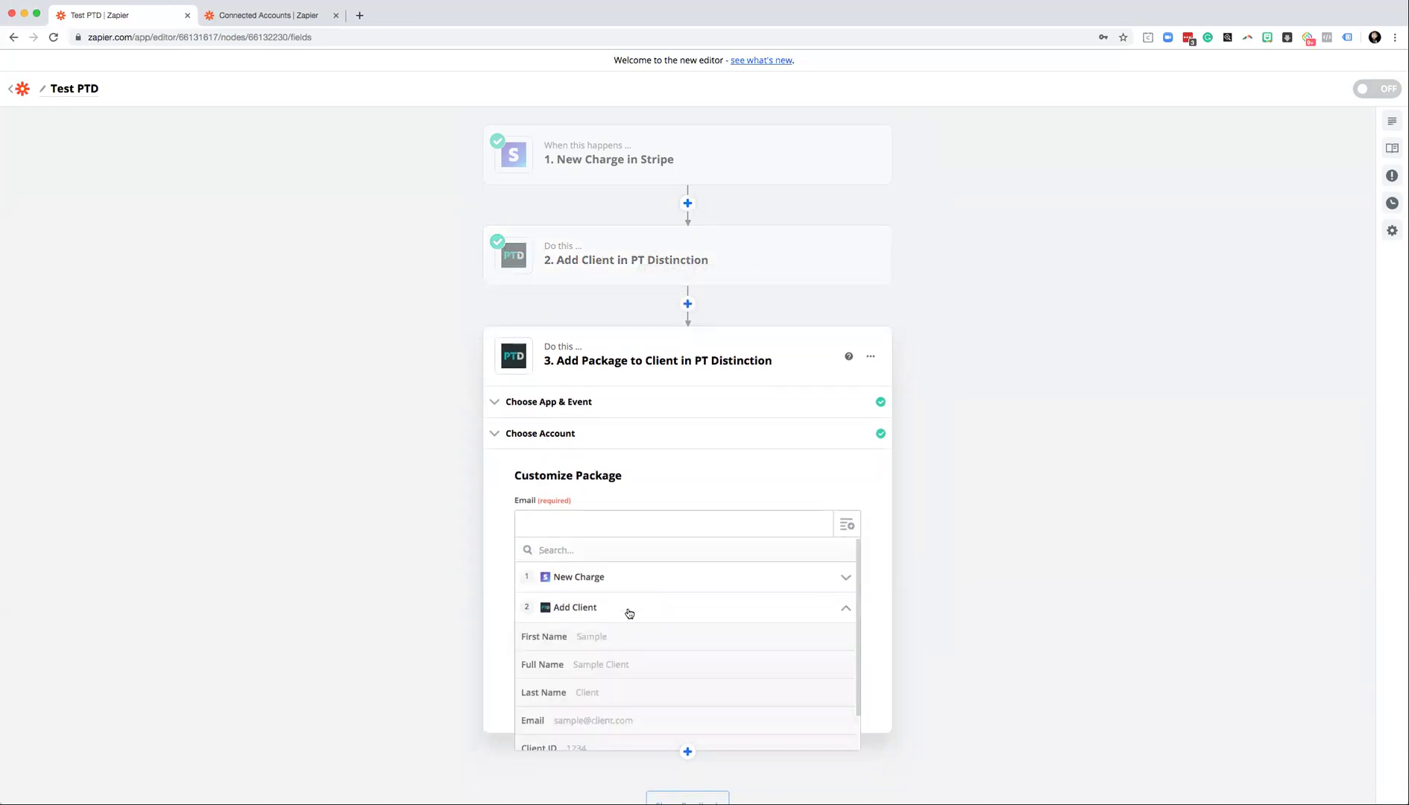
{"action": "left_click", "coordinate": [656, 612]}
{"action": "left_click", "coordinate": [686, 611]}
{"action": "scroll", "coordinate": [813, 600], "scroll_direction": "down", "scroll_amount": 1}
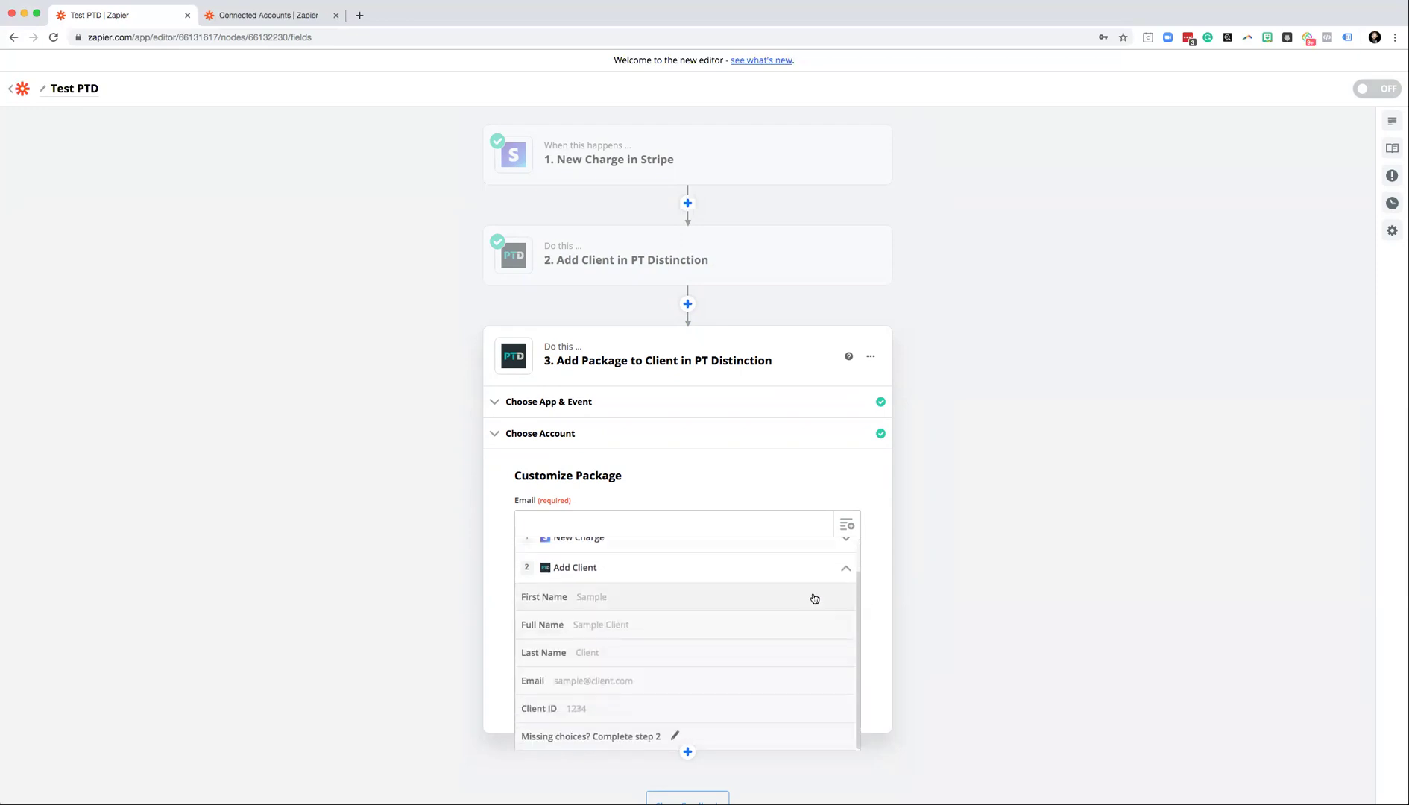
{"action": "left_click", "coordinate": [578, 682]}
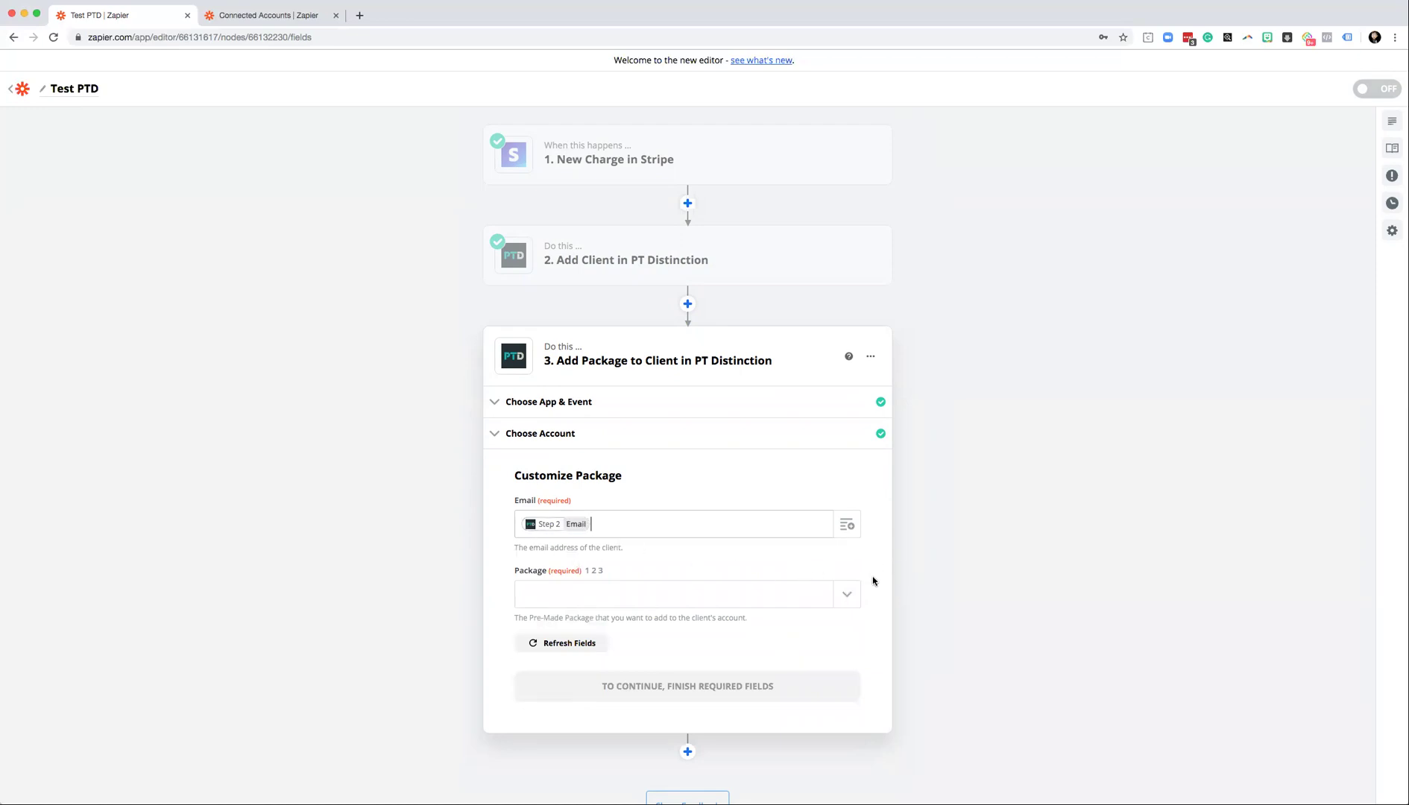
Choose FIT365 Membership as the package to add to the client's account.
{"action": "scroll", "coordinate": [872, 577], "scroll_direction": "down", "scroll_amount": 1}
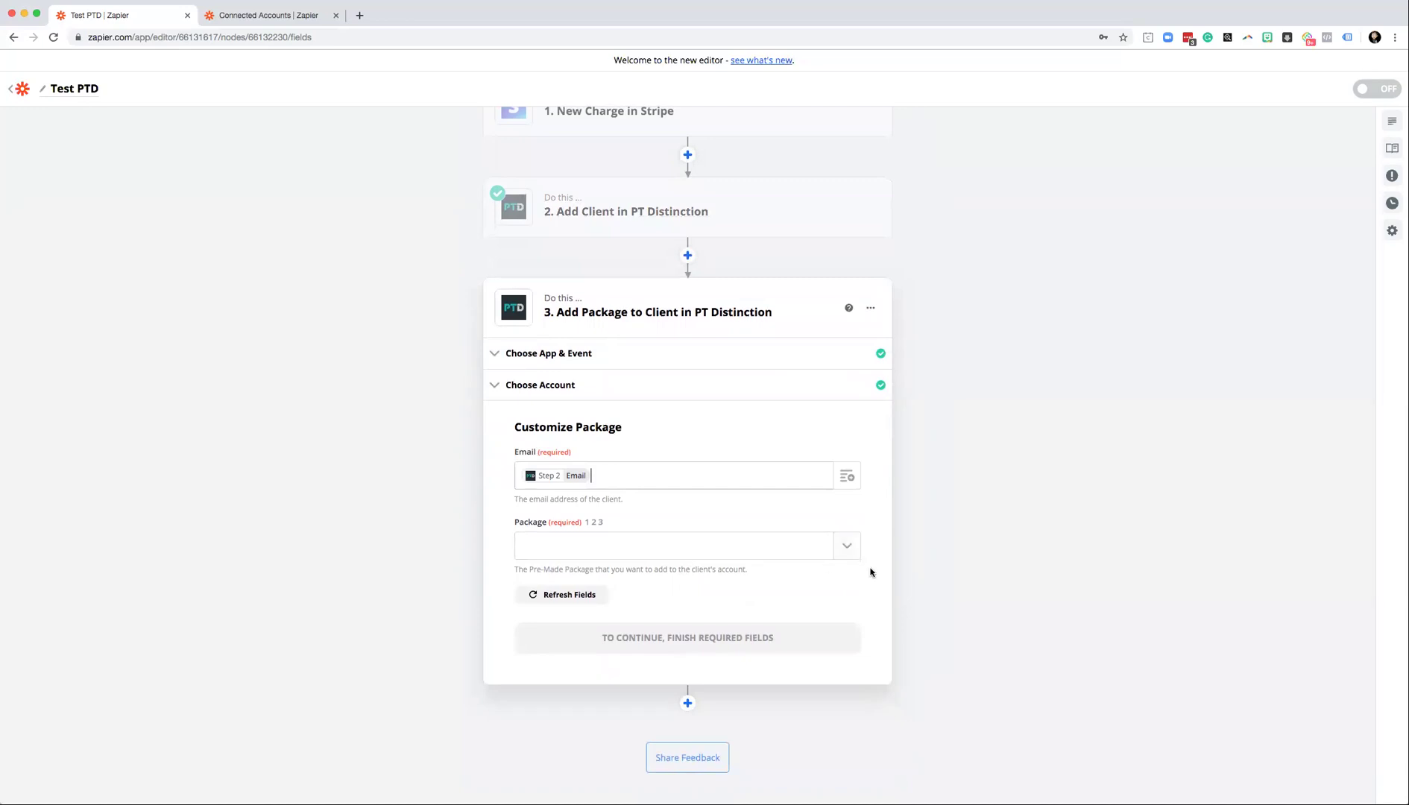
{"action": "scroll", "coordinate": [870, 566], "scroll_direction": "down", "scroll_amount": 1}
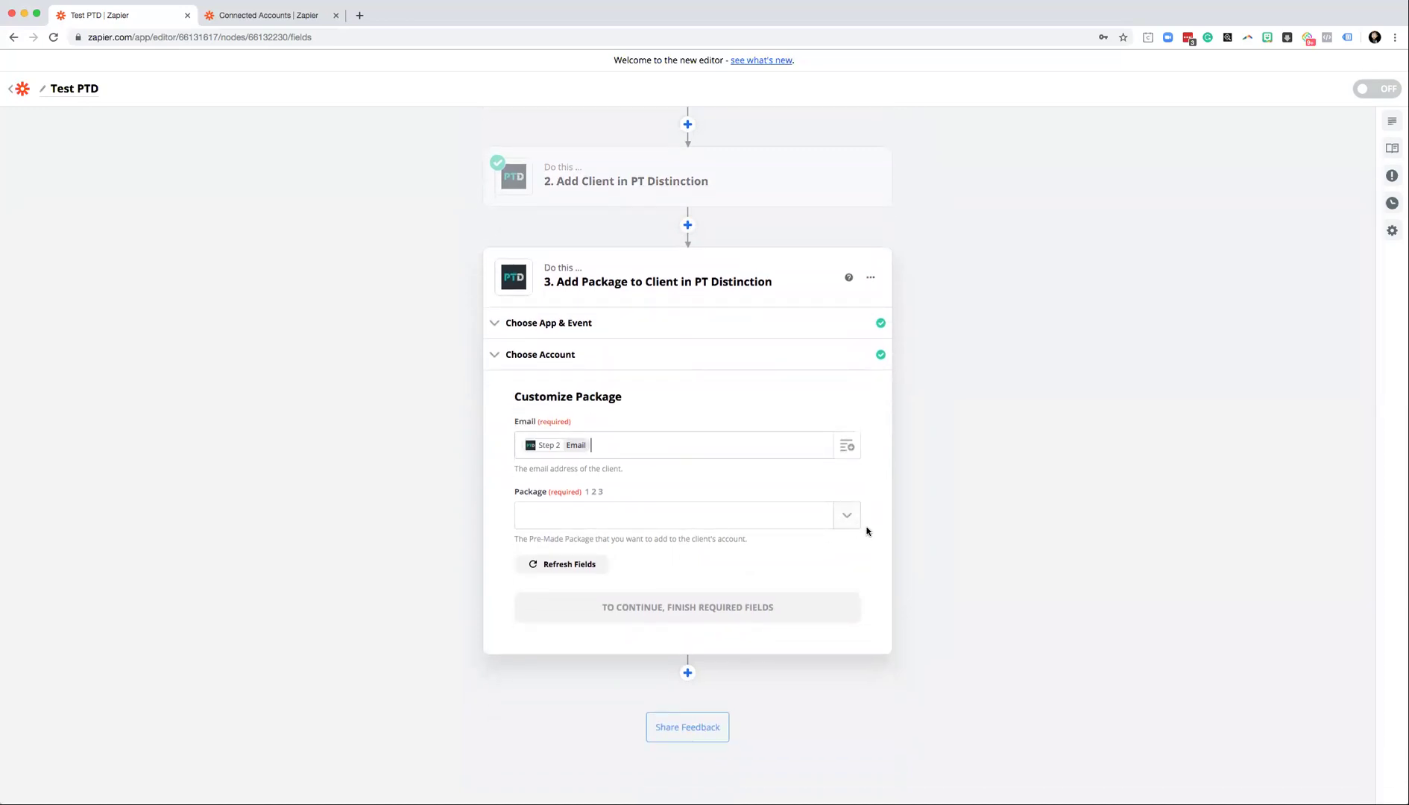
{"action": "left_click", "coordinate": [845, 520]}
{"action": "scroll", "coordinate": [744, 643], "scroll_direction": "down", "scroll_amount": 3}
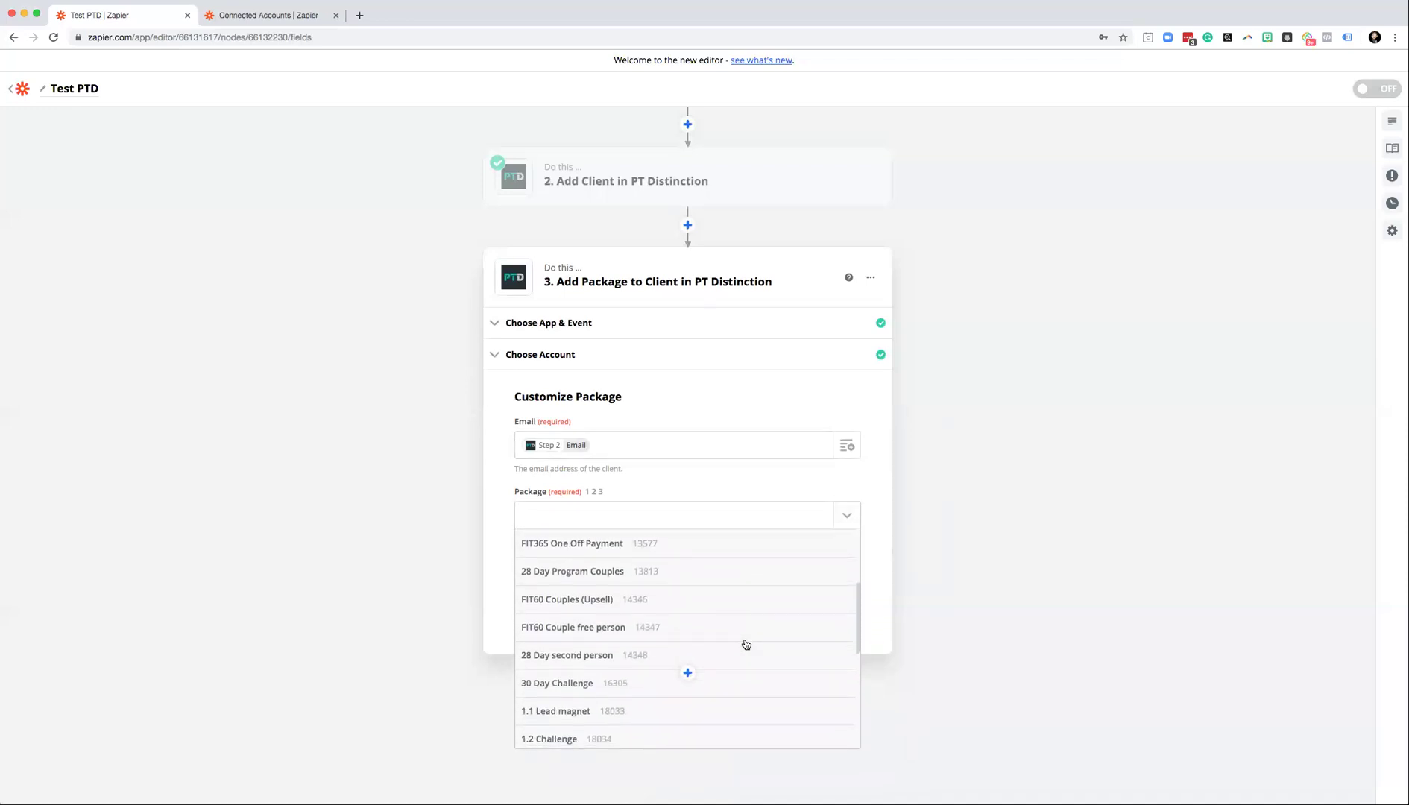
{"action": "scroll", "coordinate": [745, 643], "scroll_direction": "up", "scroll_amount": 3}
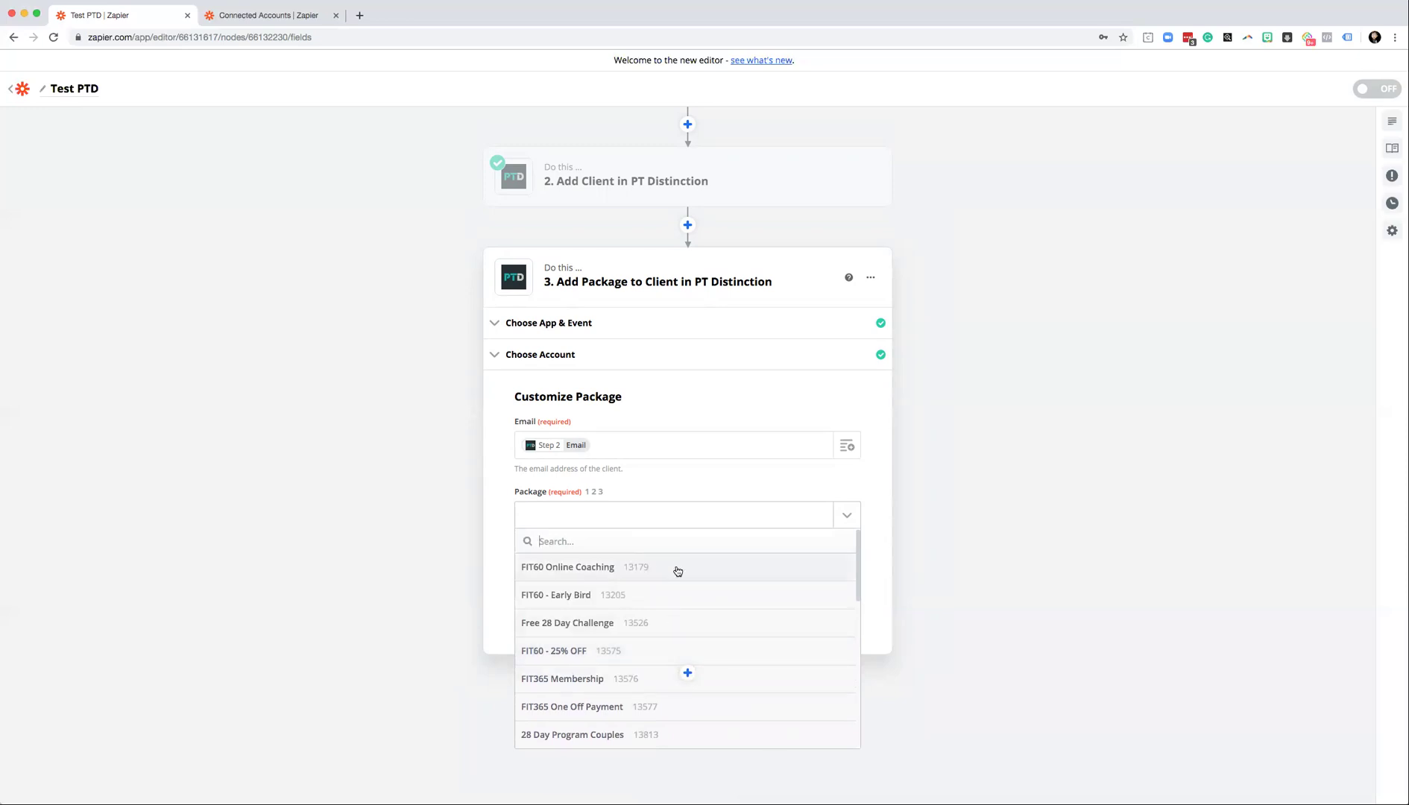
{"action": "scroll", "coordinate": [582, 638], "scroll_direction": "down", "scroll_amount": 1}
{"action": "left_click", "coordinate": [561, 640]}
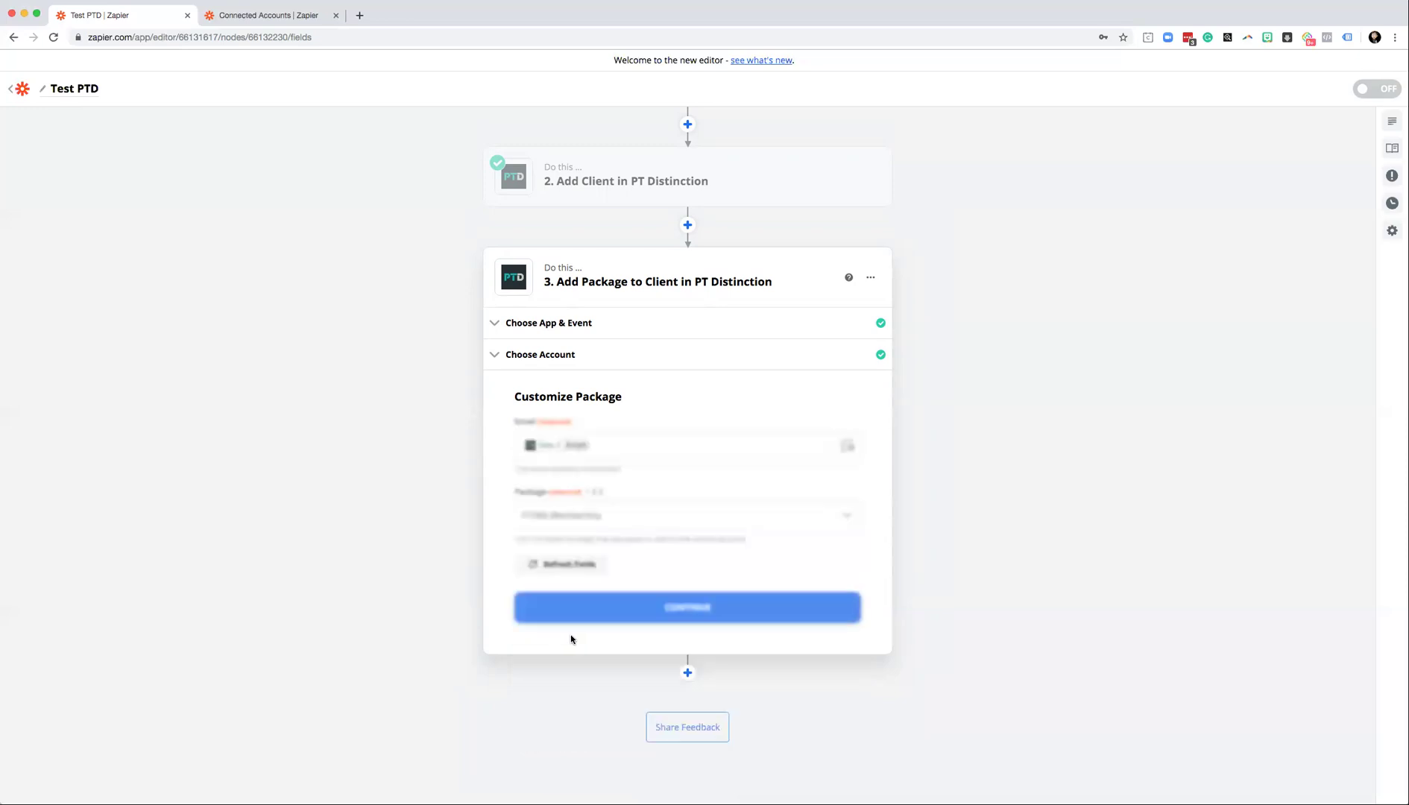
Continue from the package fields and skip sending the test package to PT Distinction.
{"action": "left_click", "coordinate": [700, 607]}
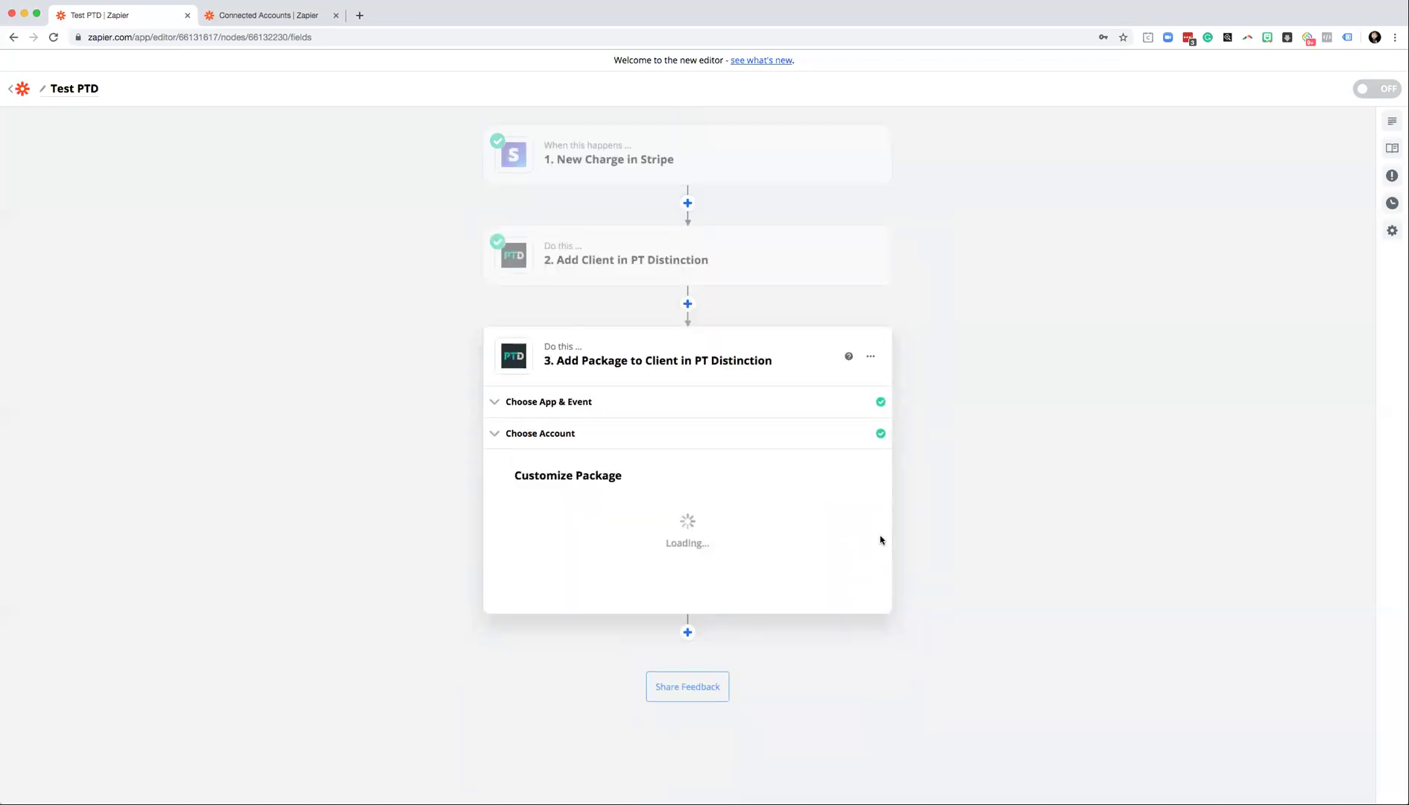
{"action": "scroll", "coordinate": [876, 559], "scroll_direction": "down", "scroll_amount": 3}
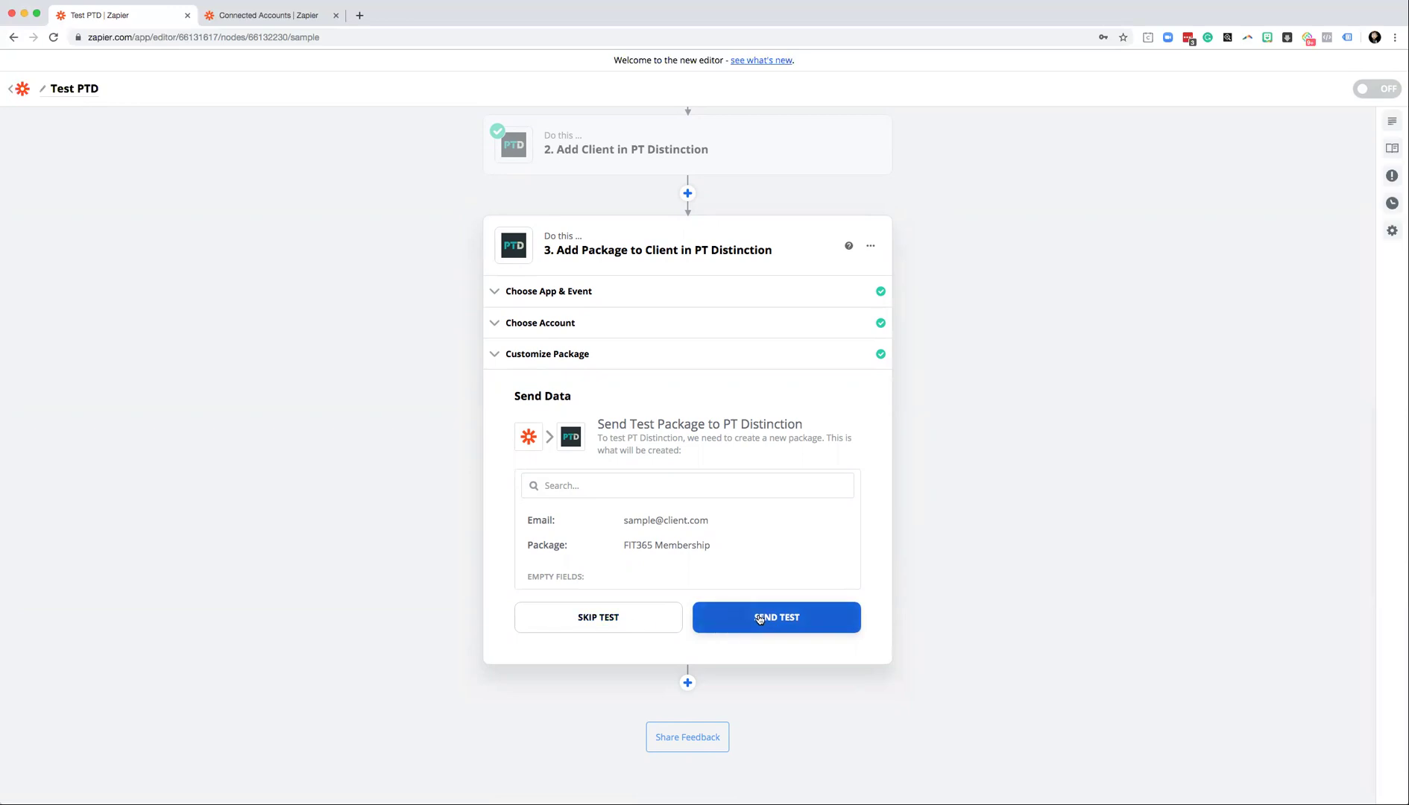
{"action": "left_click", "coordinate": [596, 629]}
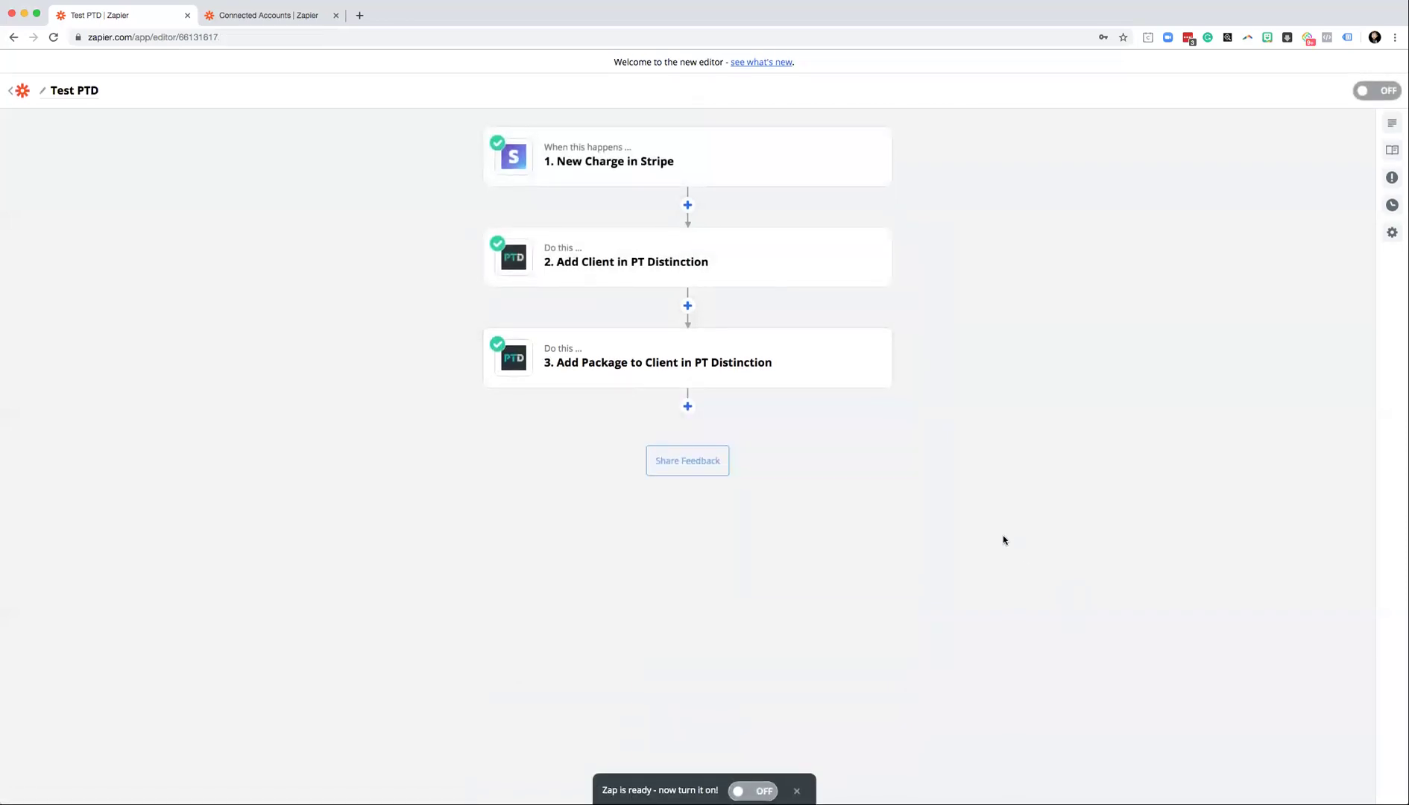
Try to turn on the Test PTD zap, and dismiss the zap error details.
{"action": "left_click", "coordinate": [1371, 90]}
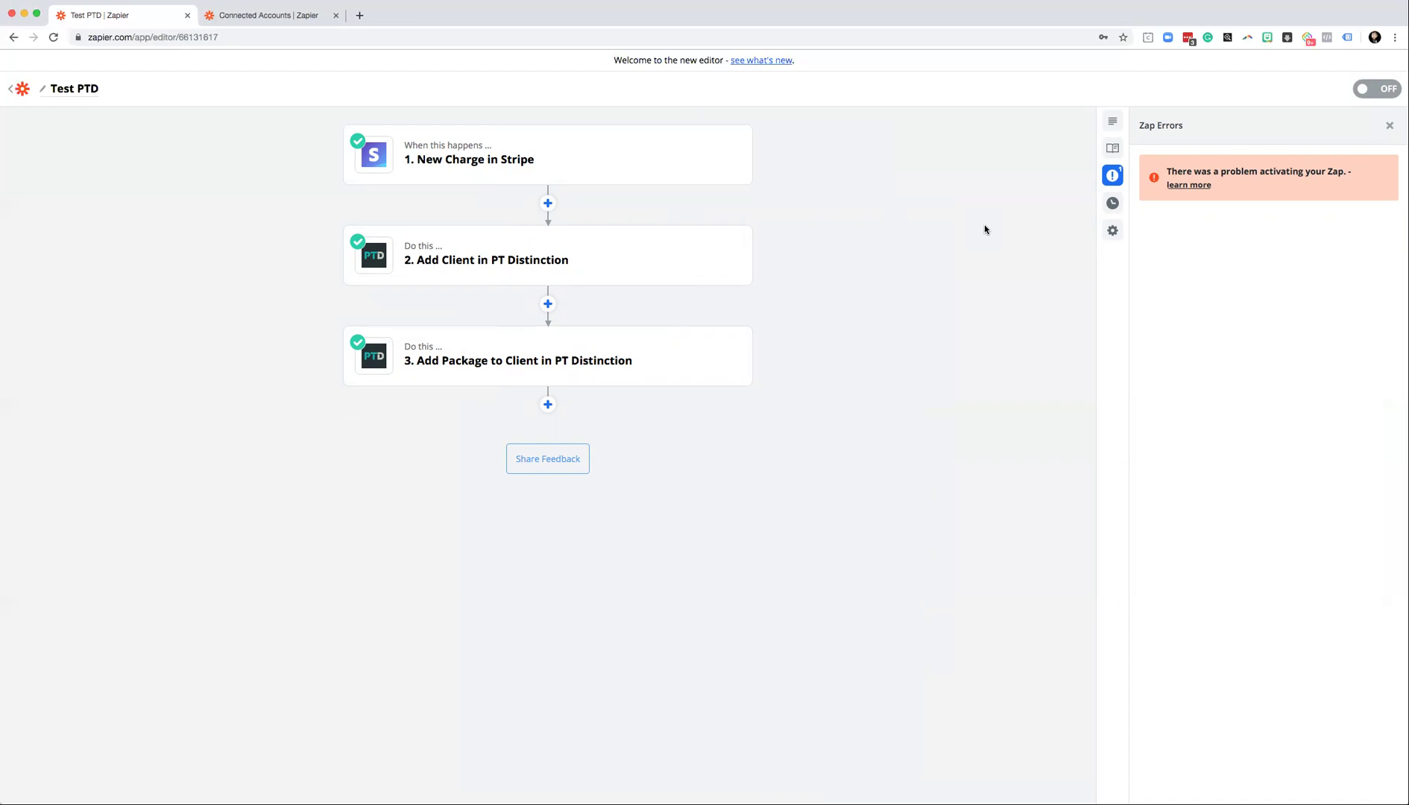
{"action": "left_click", "coordinate": [1389, 127]}
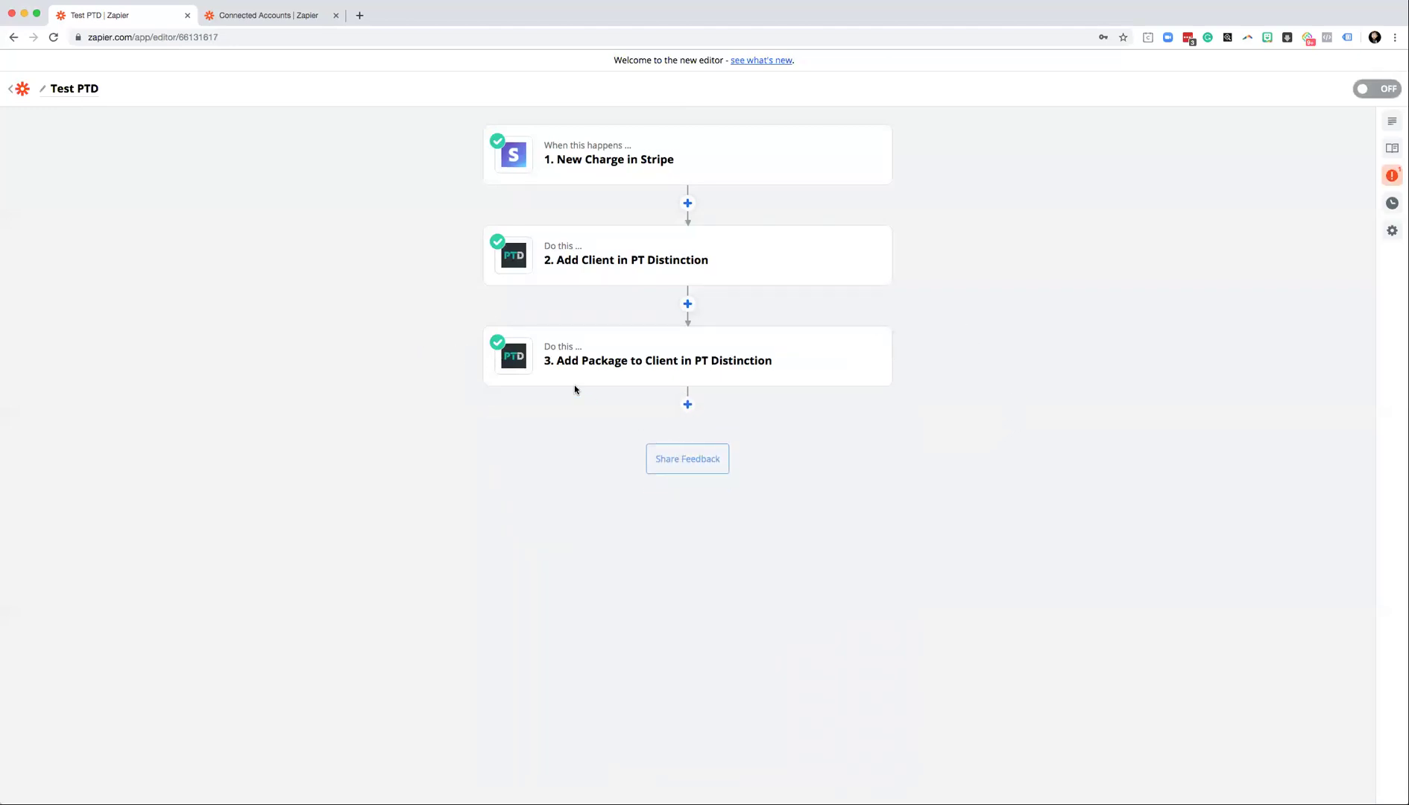
{"action": "mouse_move", "coordinate": [637, 164]}
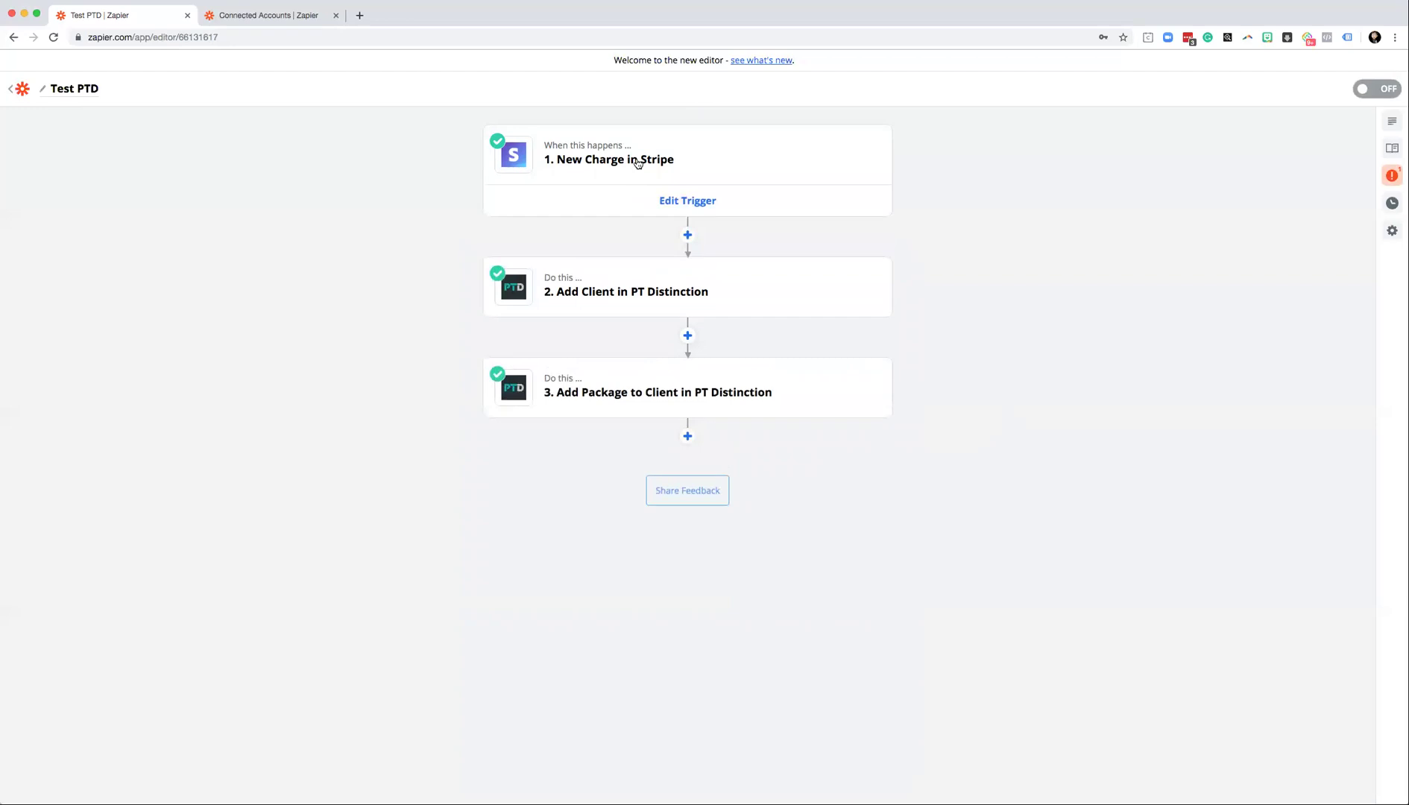
{"action": "mouse_move", "coordinate": [668, 271]}
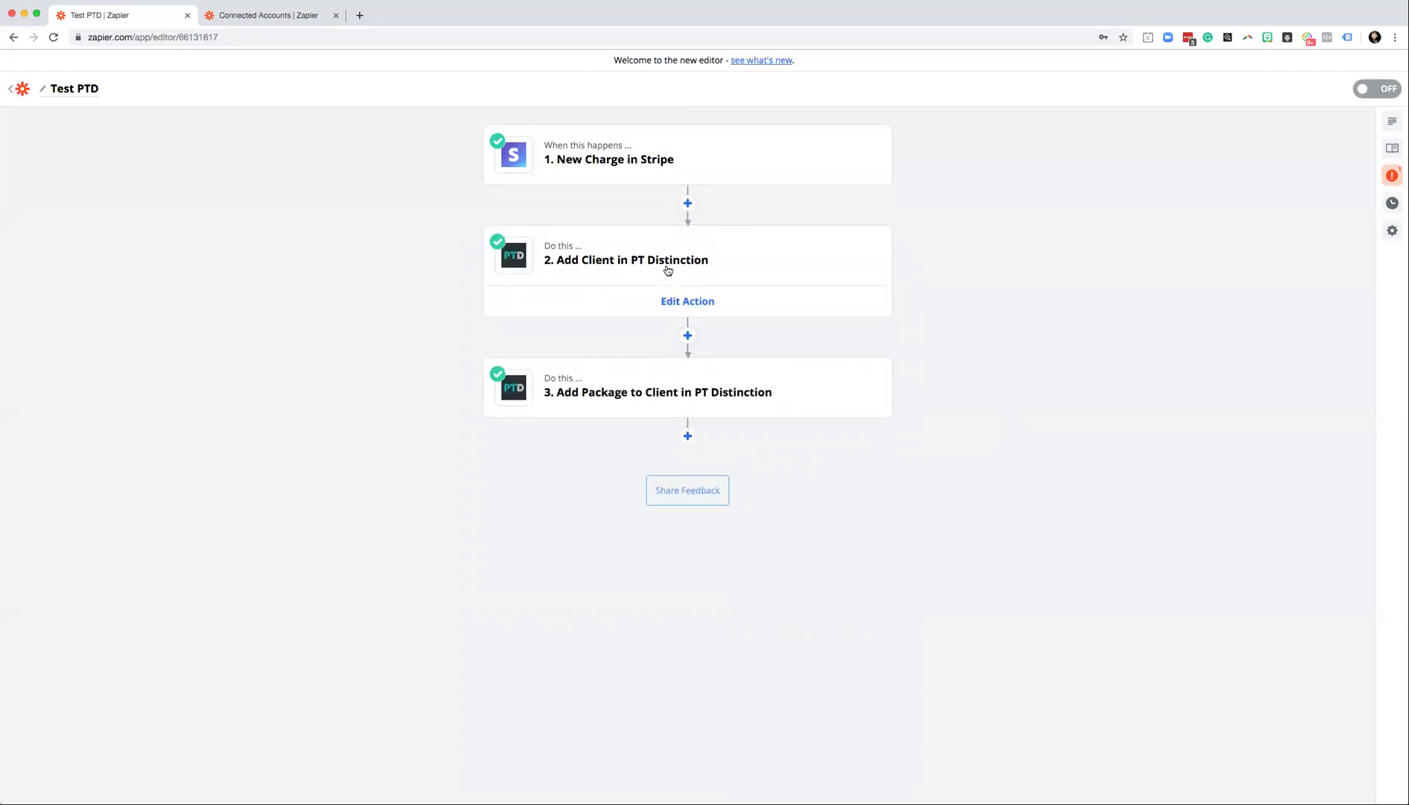